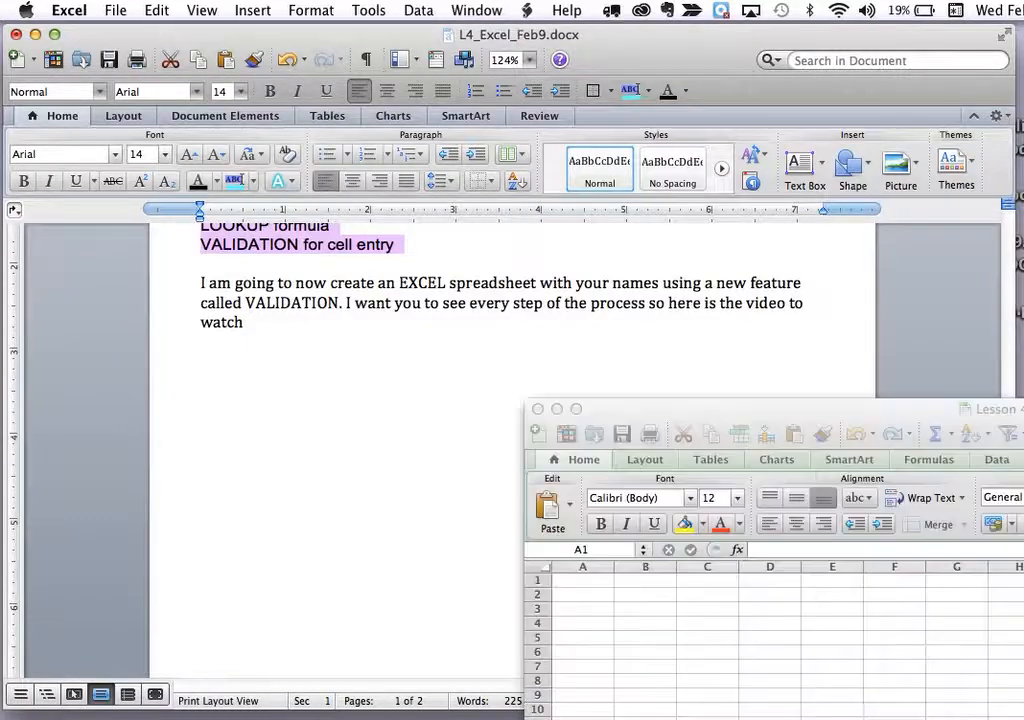
Switch to the Lesson 4 Demo.xlsx workbook in Excel, paste the copied topic list from A1 down, and auto-fit column A
left_click_drag(1023, 409, 602, 7)
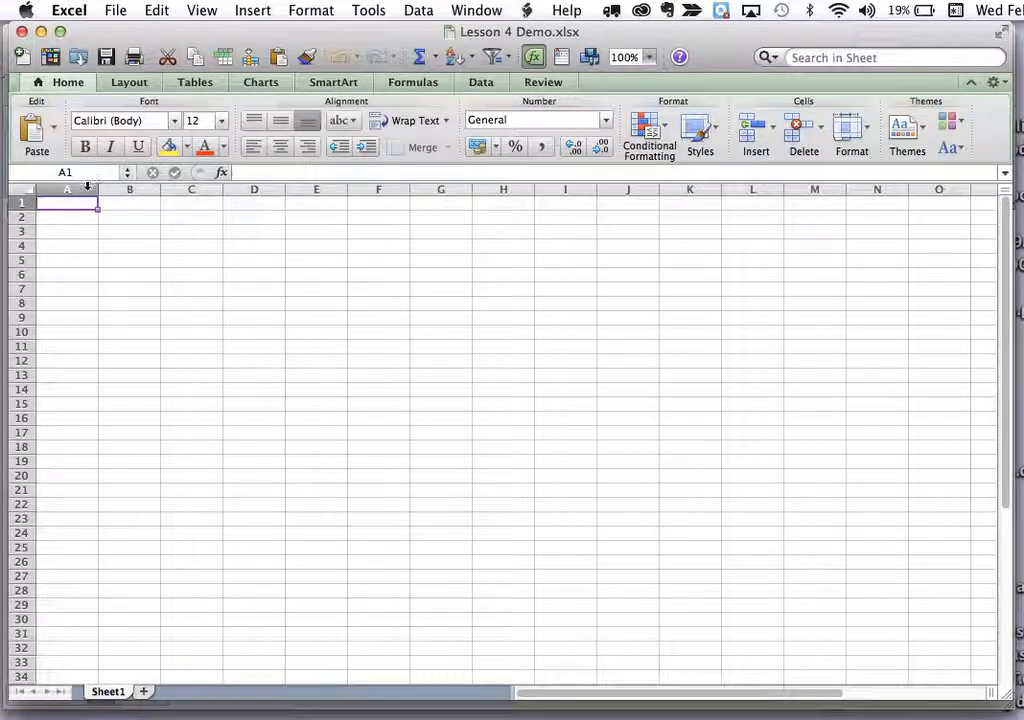
key("super+v")
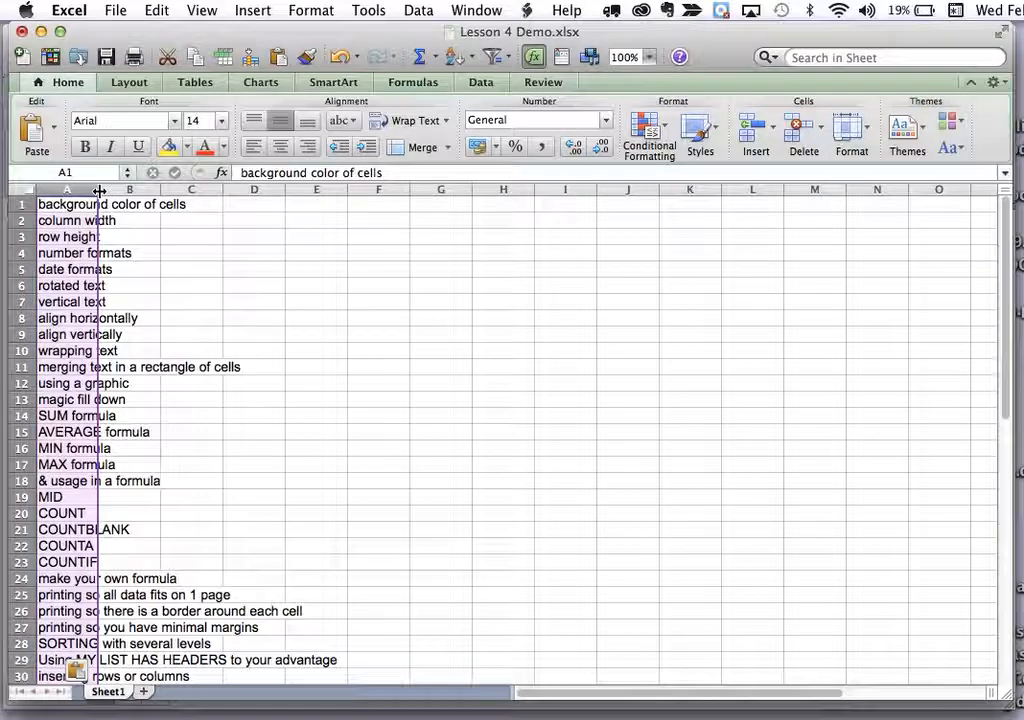
double_click(99, 191)
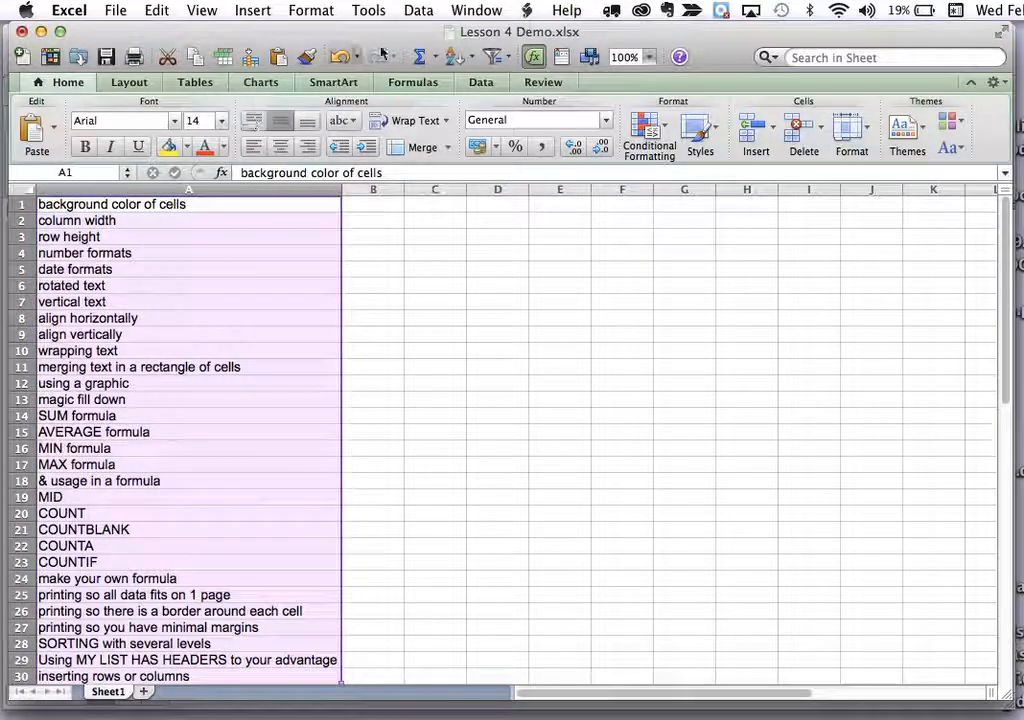
Sort the pasted topics in column A by values from A to Z, without treating the list as having headers
left_click(418, 11)
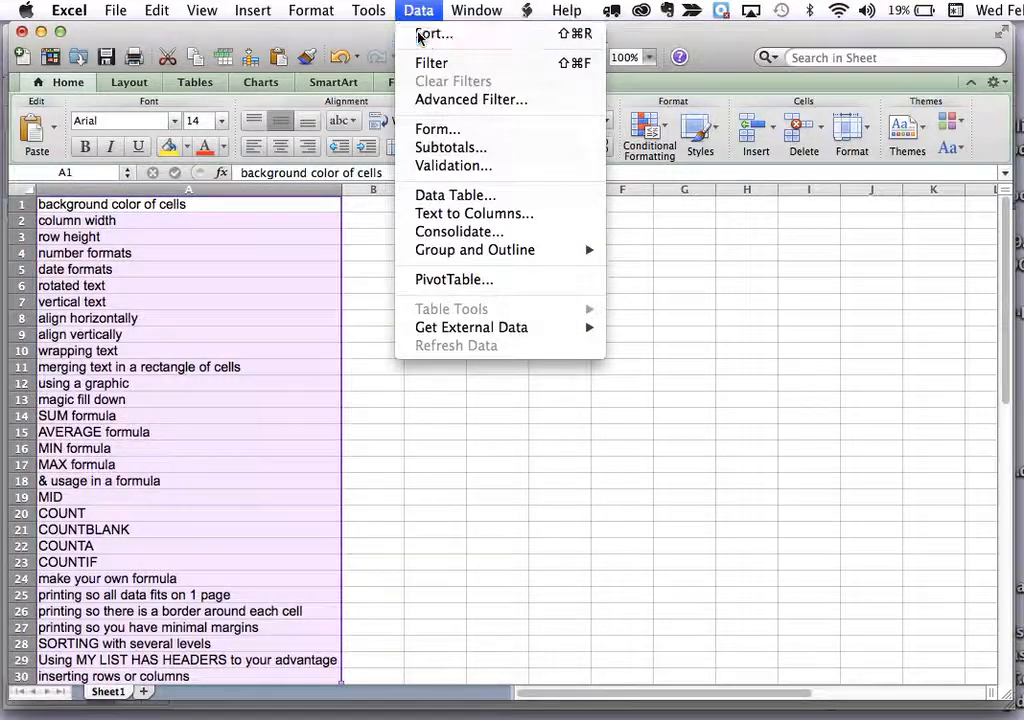
left_click(423, 33)
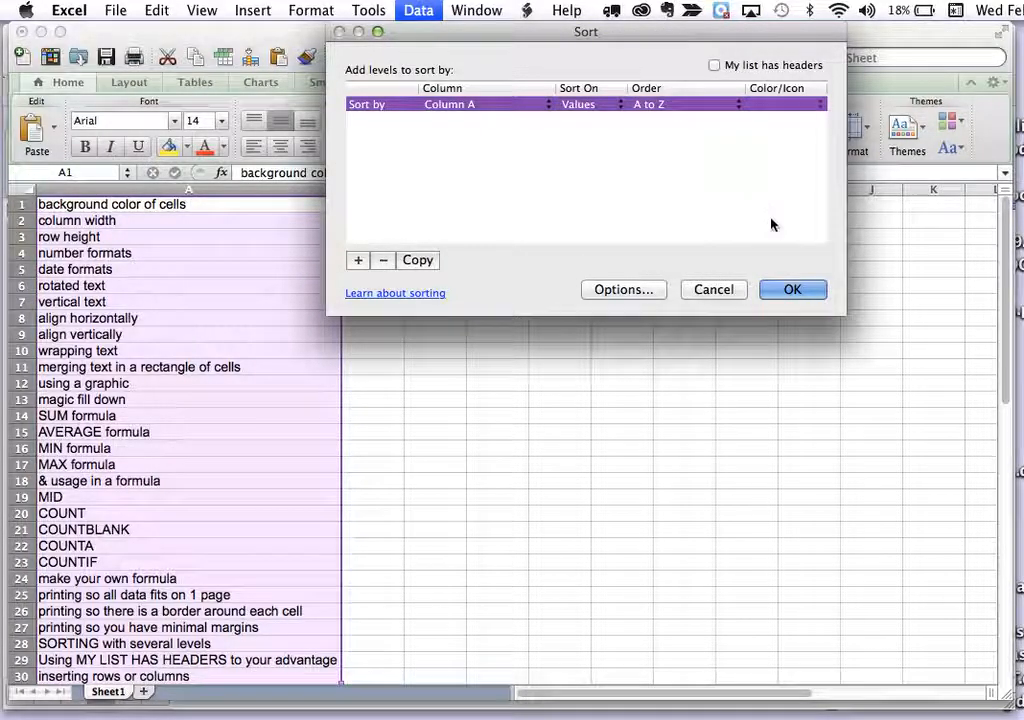
left_click(792, 290)
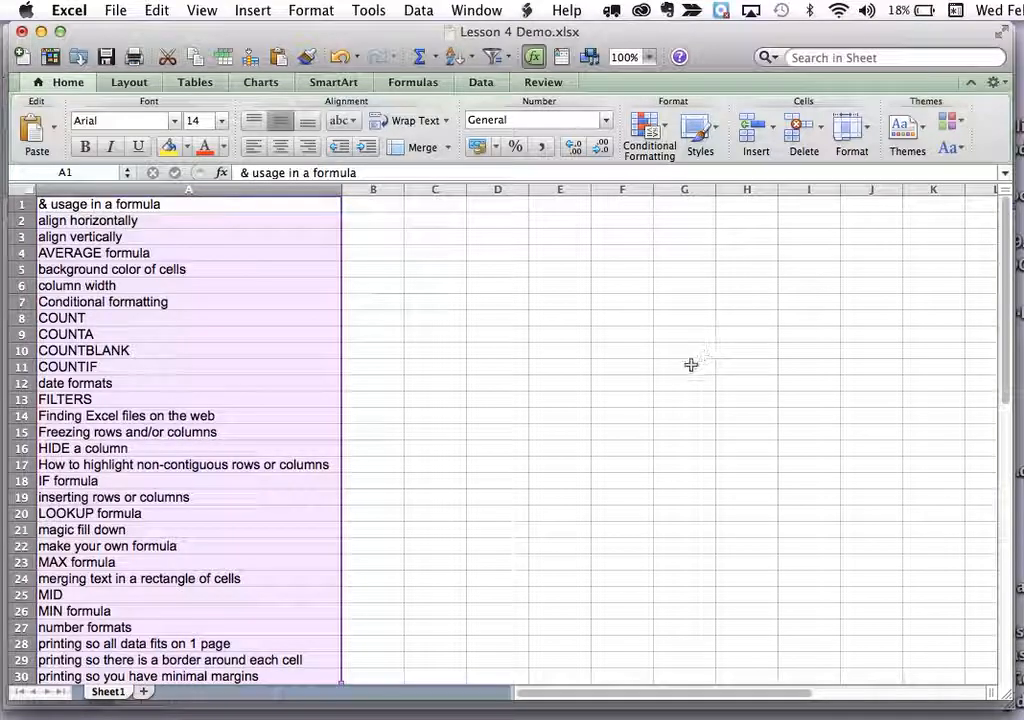
left_click(664, 387)
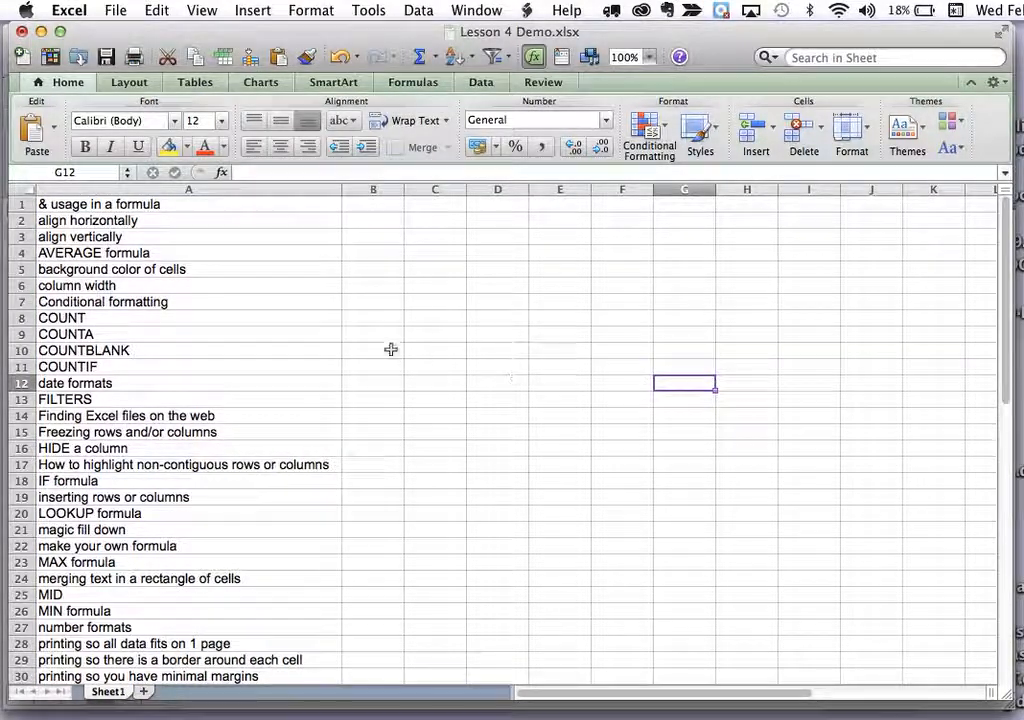
Insert a new row above the first topic and enter the heading TOPIC in A1
left_click(18, 204)
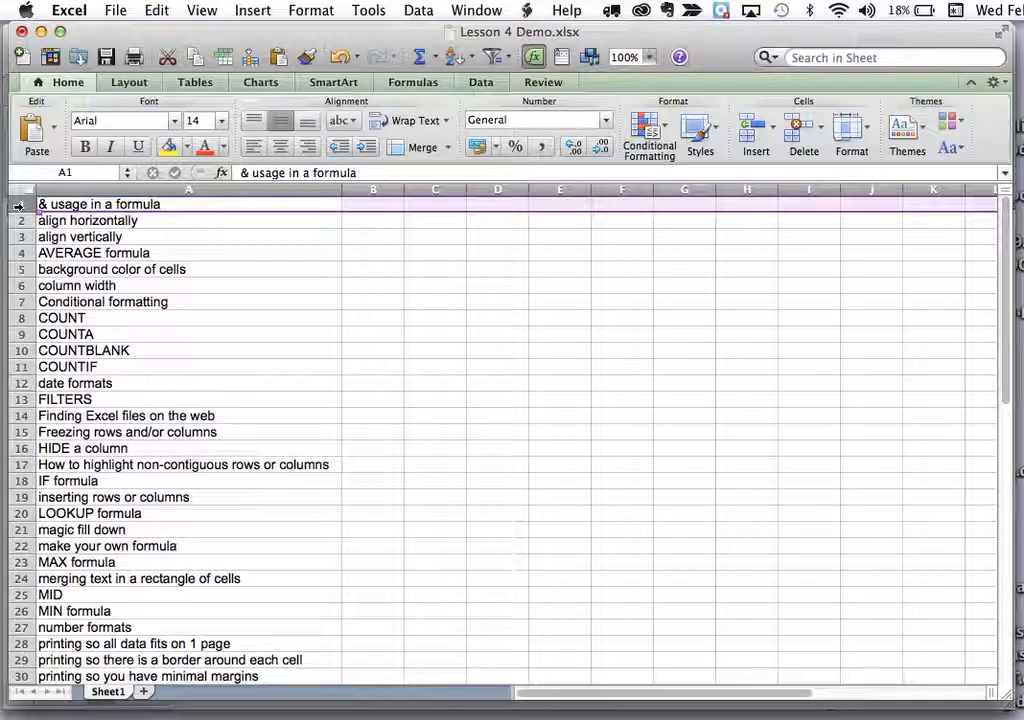
left_click(252, 10)
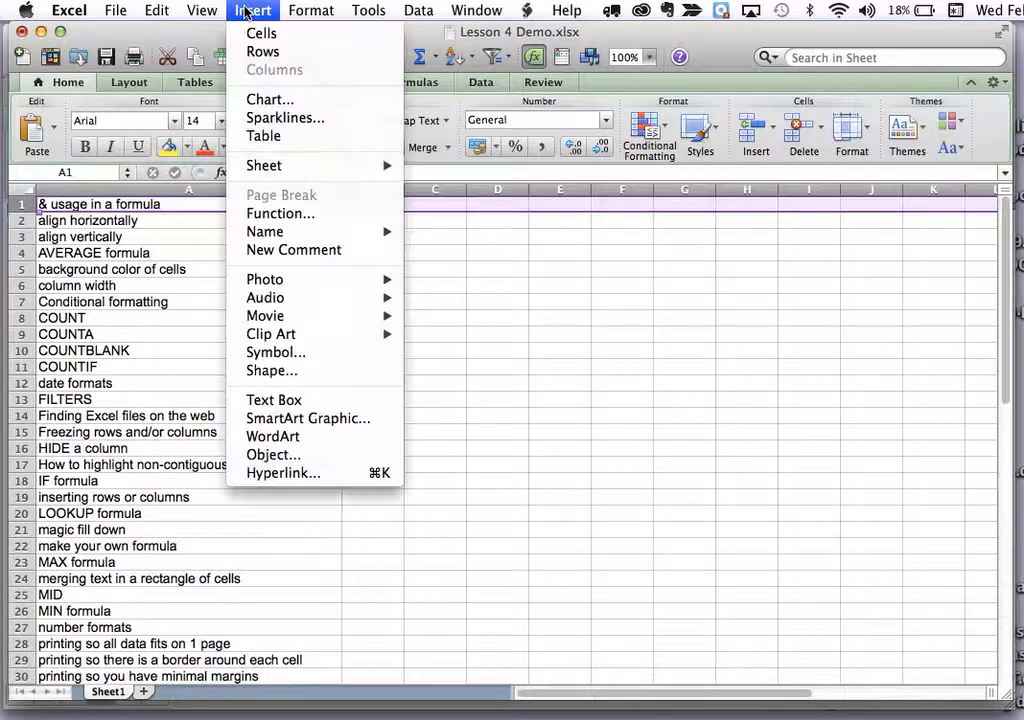
left_click(256, 52)
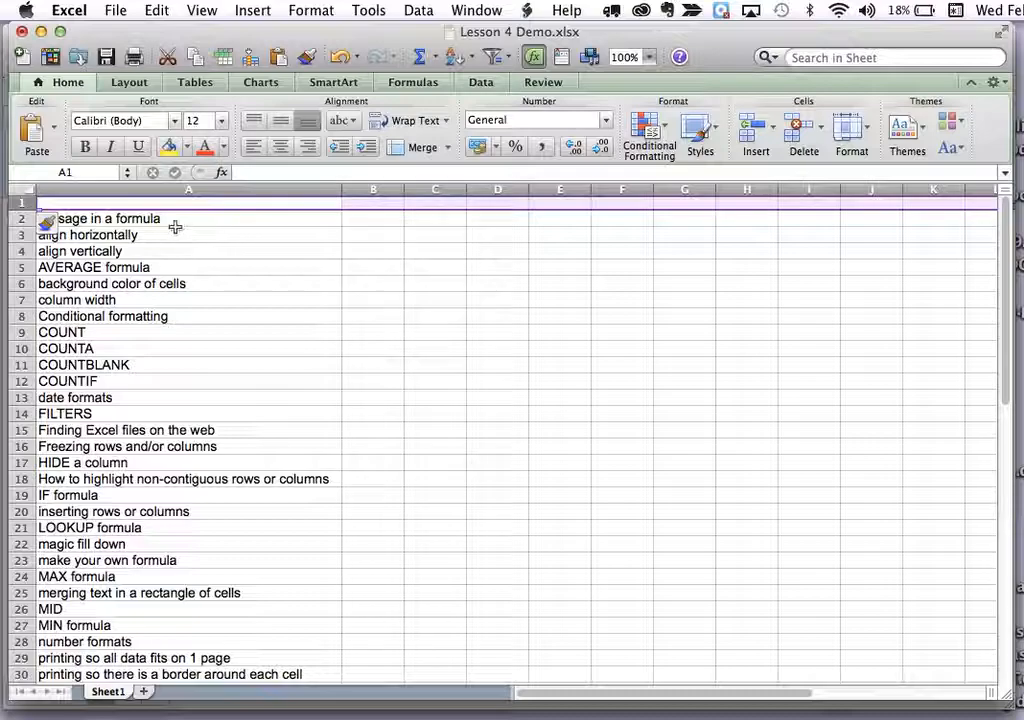
type("TO")
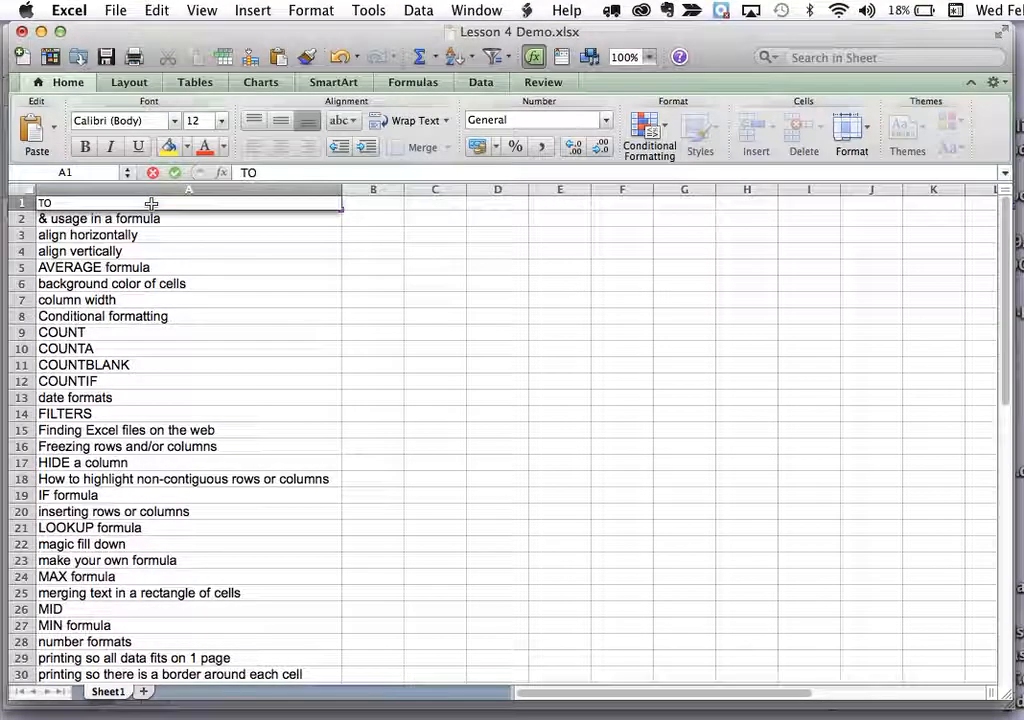
type("PIC")
key("Tab")
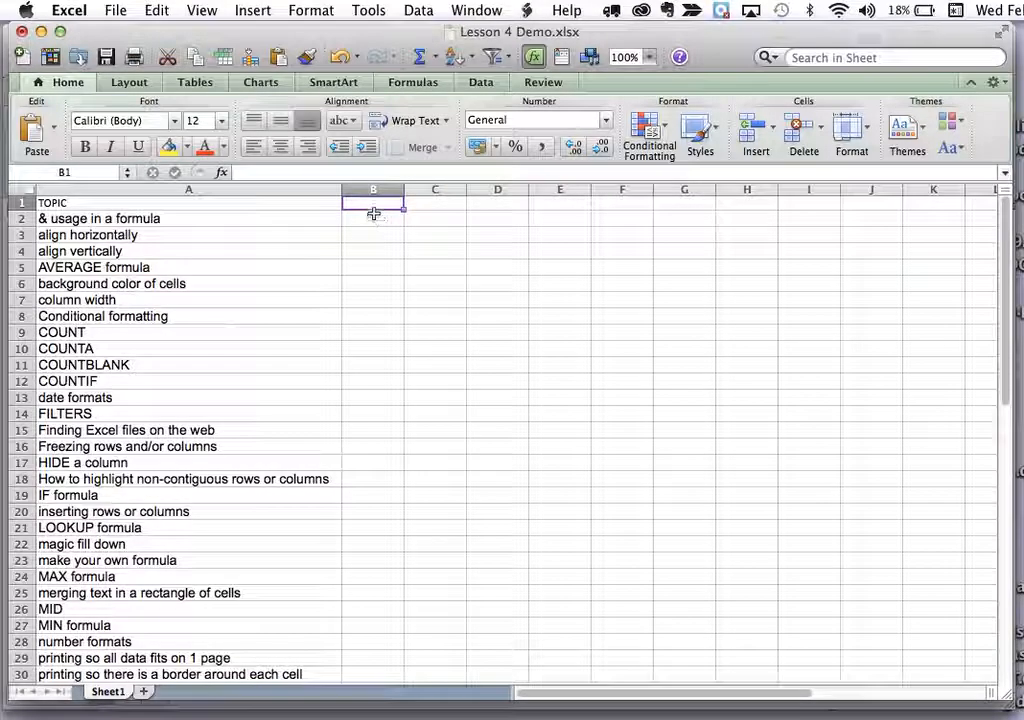
Enter the three participants' first names as column headings in B1, D1 and F1, leaving C1 and E1 blank
type("Deob")
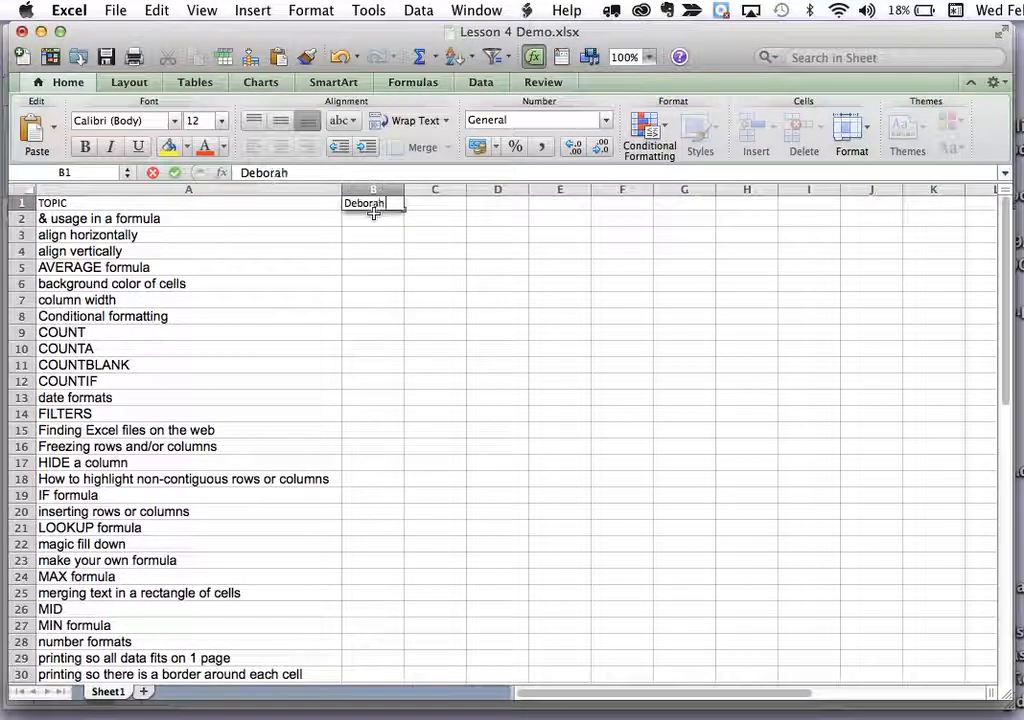
key("Tab")
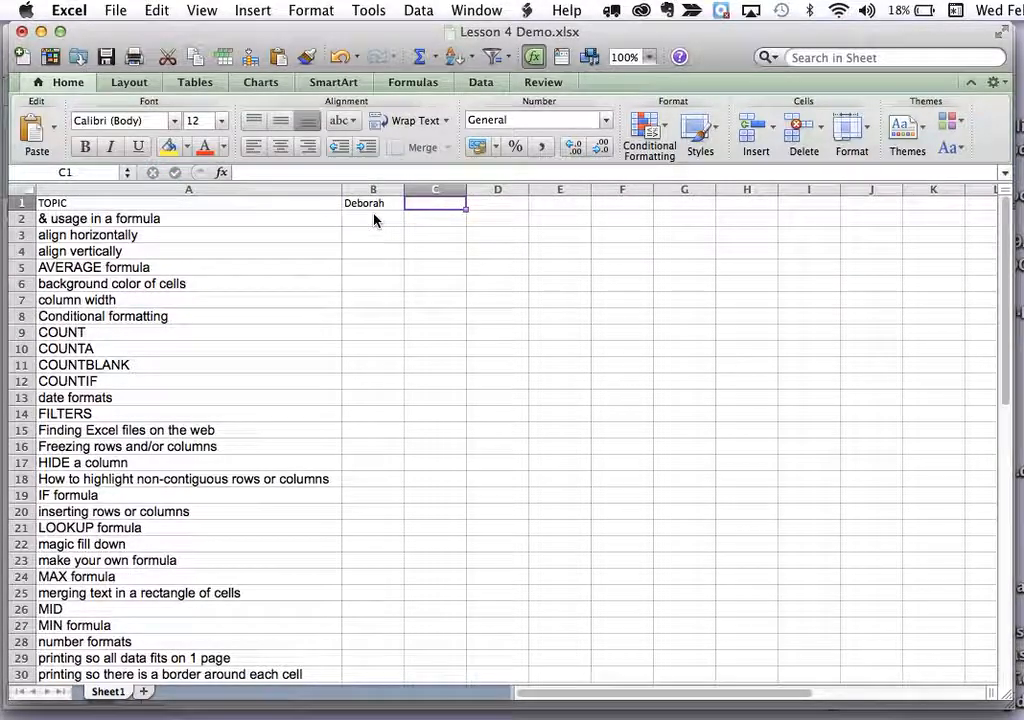
key("Tab")
type("Mic")
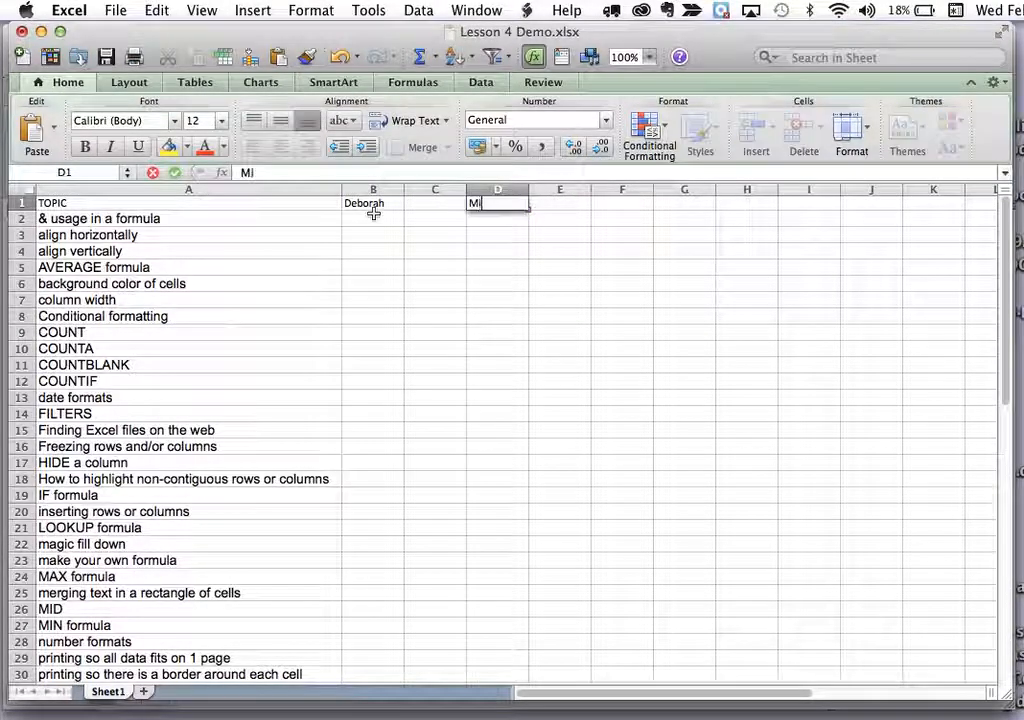
key("Tab")
key("Tab")
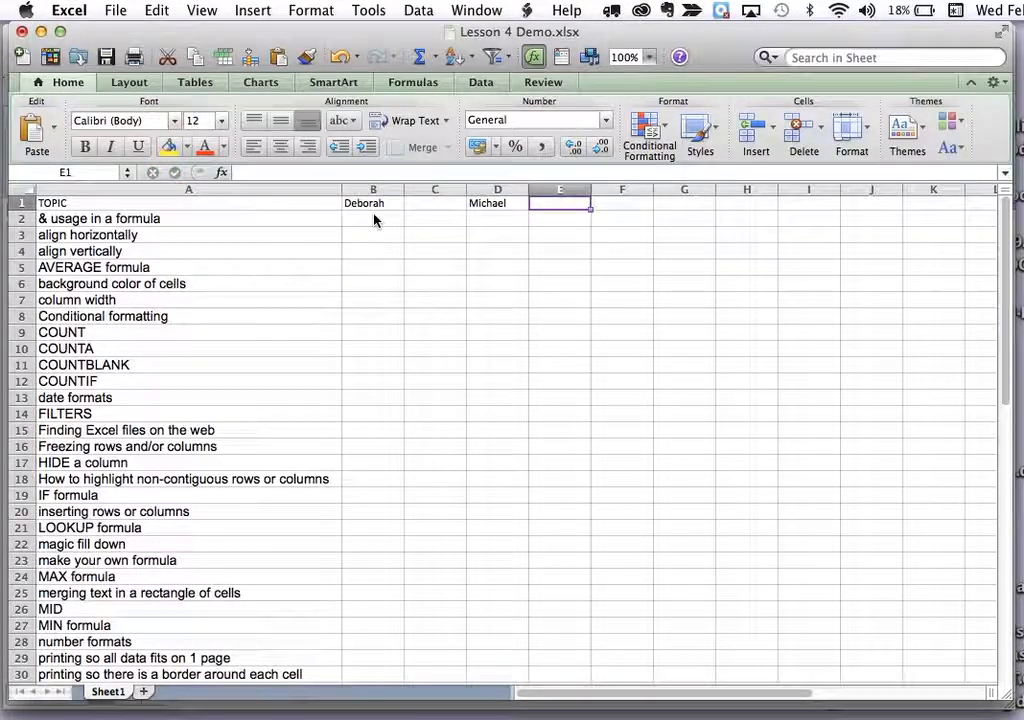
type("Robb")
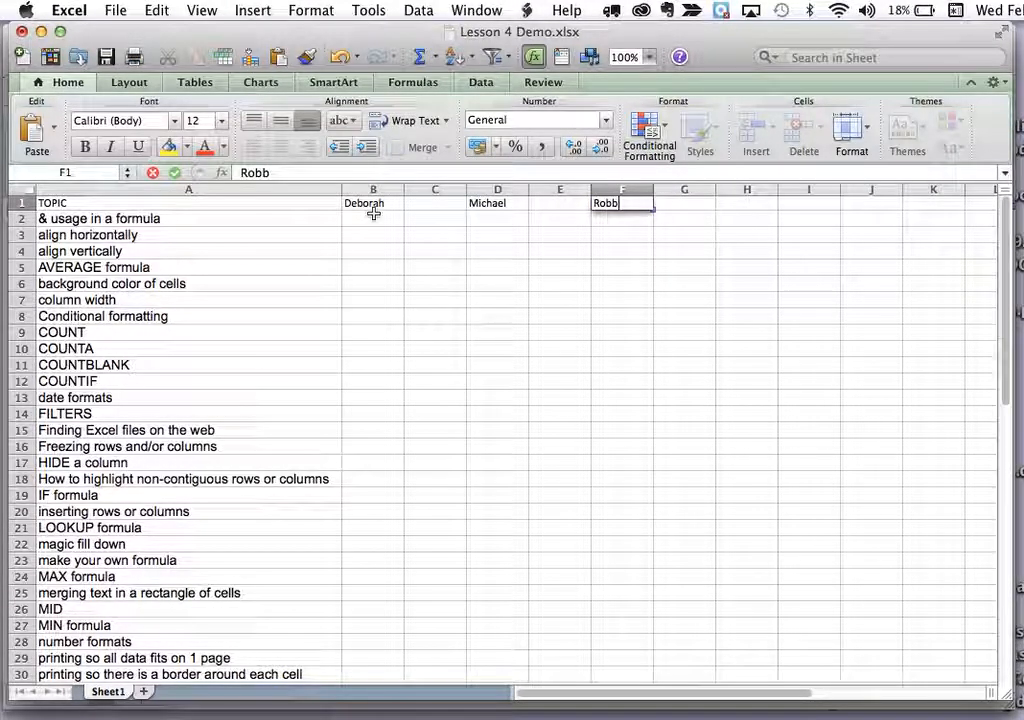
key("Return")
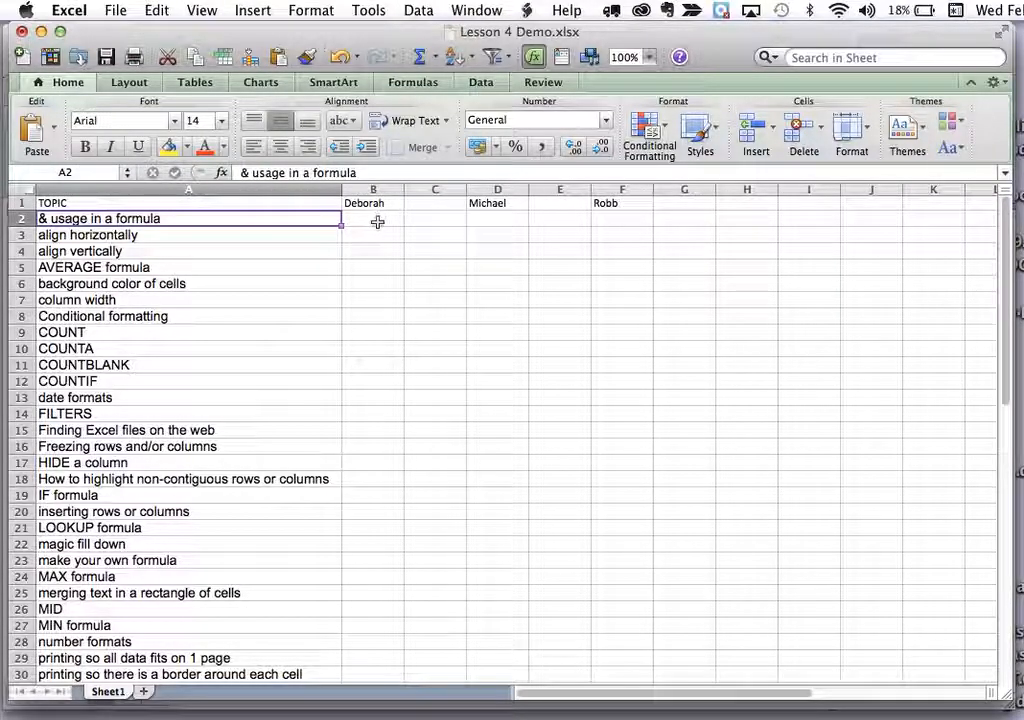
Start a data validation rule for cell B2 and give its input message the title "1 2 or 3 Please!"
left_click(376, 222)
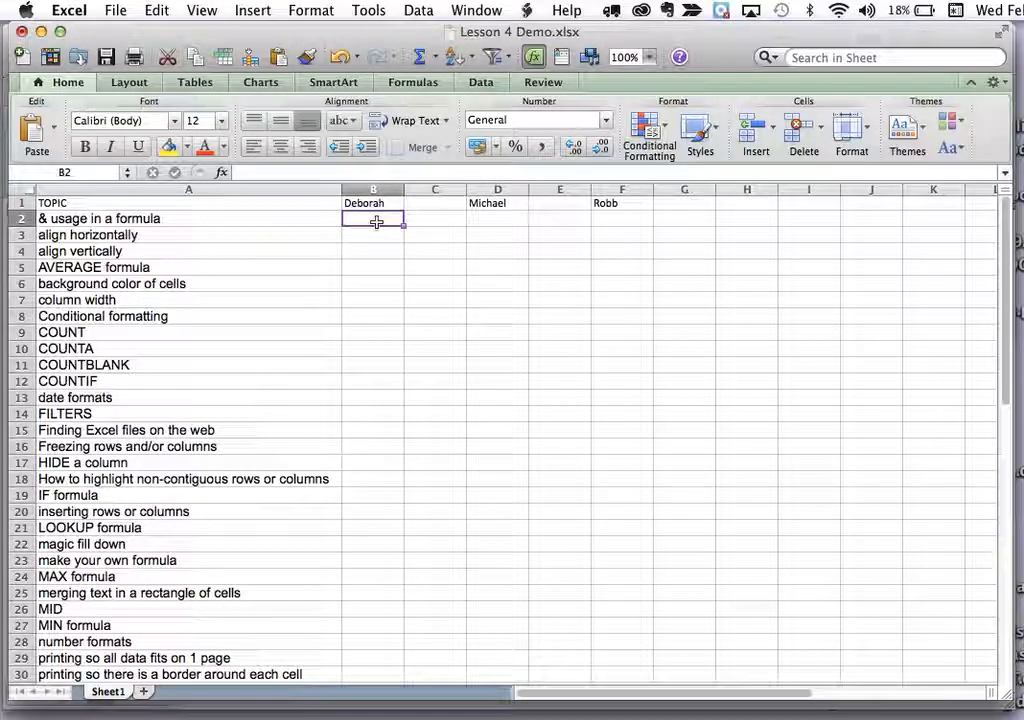
left_click(418, 11)
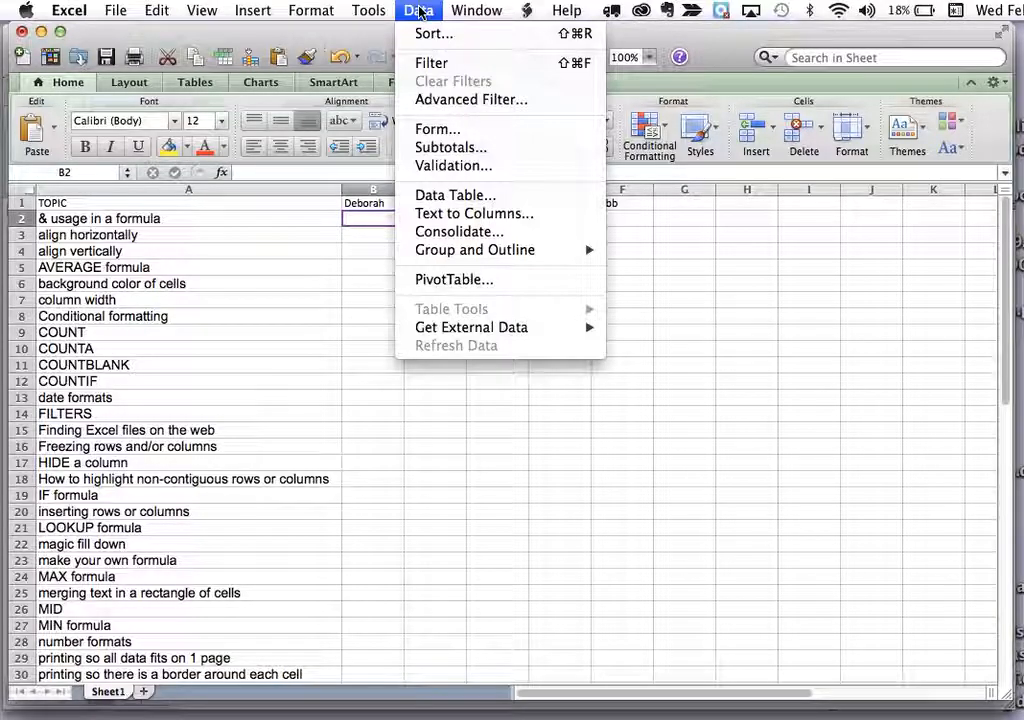
left_click(428, 166)
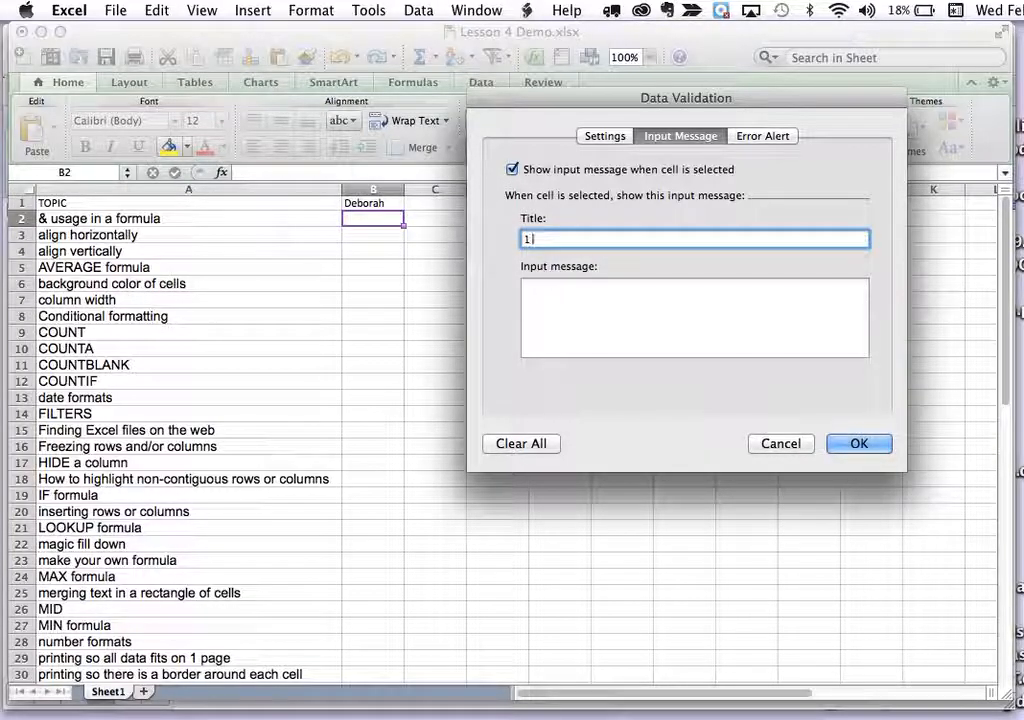
type("or 3 Please")
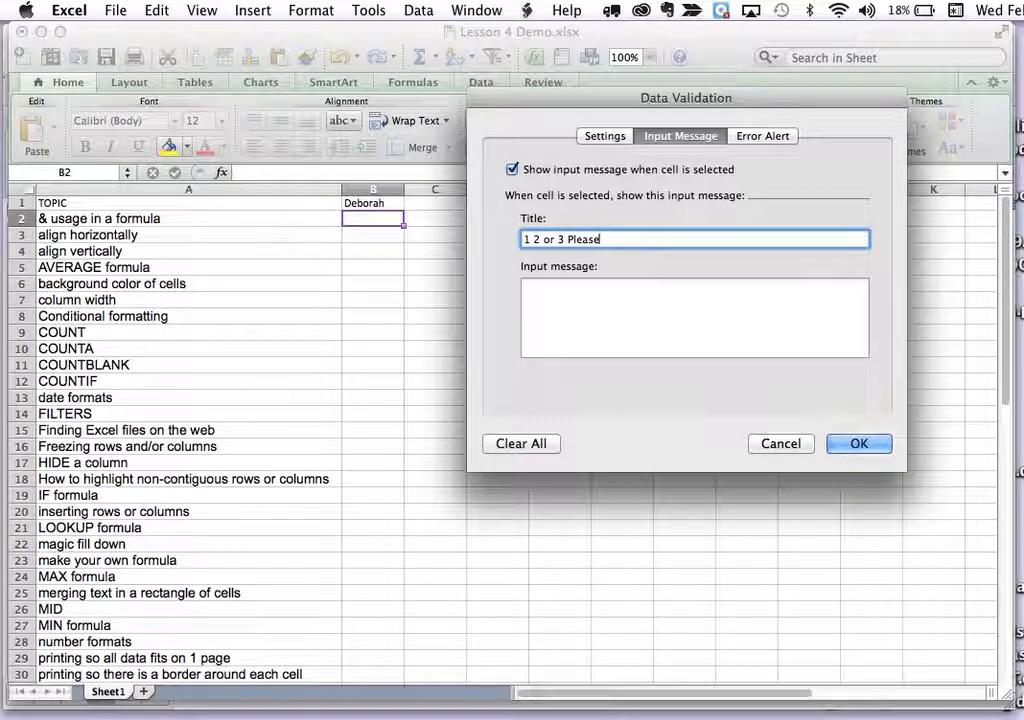
type("!")
Enter the first line of the input message: "1 = I knew this feature before the course began"
left_click(547, 298)
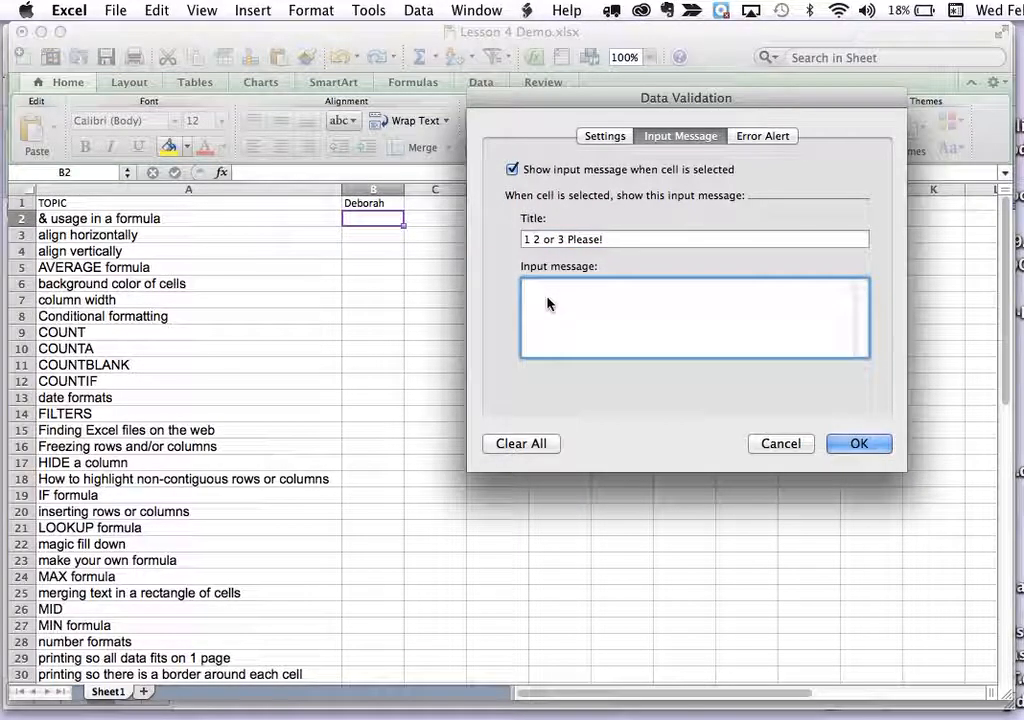
type("1 = I knew this")
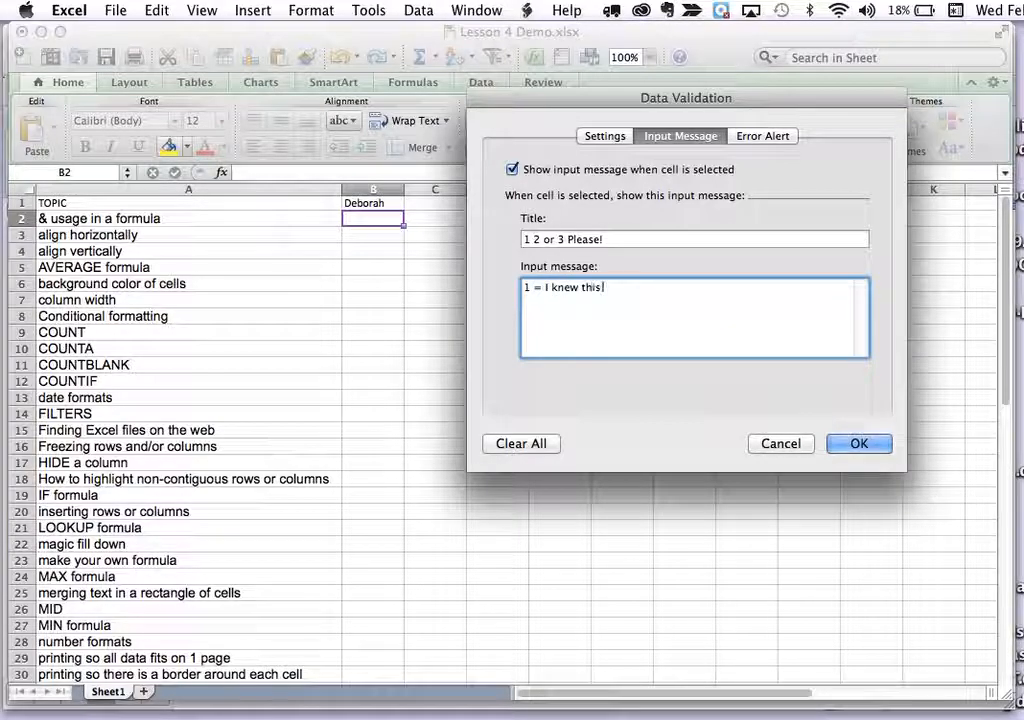
type(" feature ")
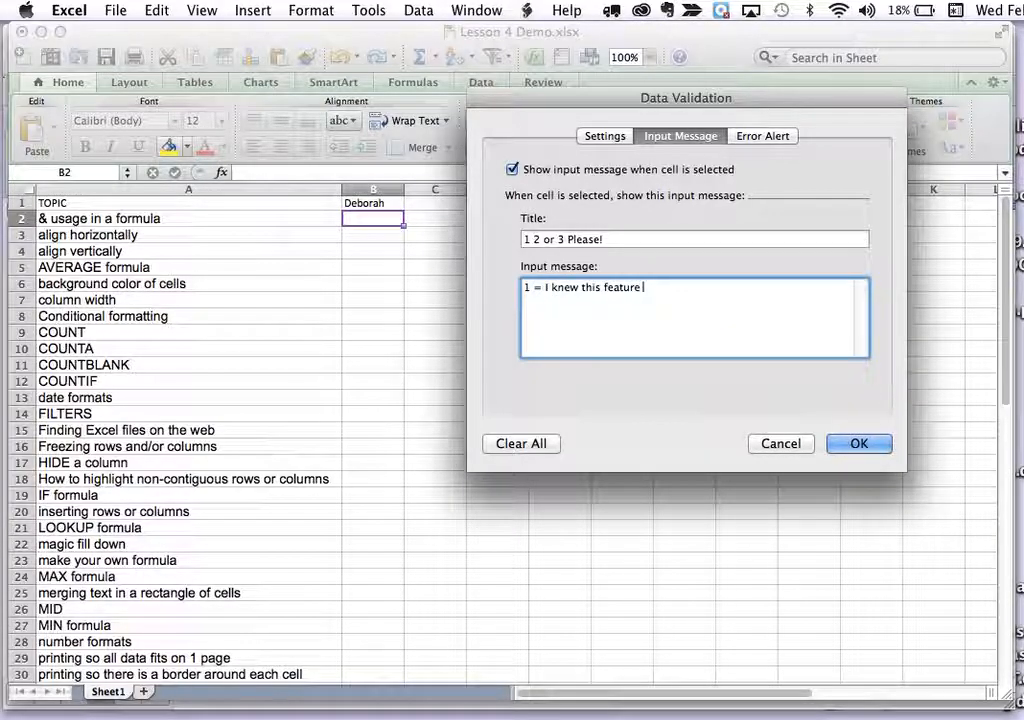
type("before the co")
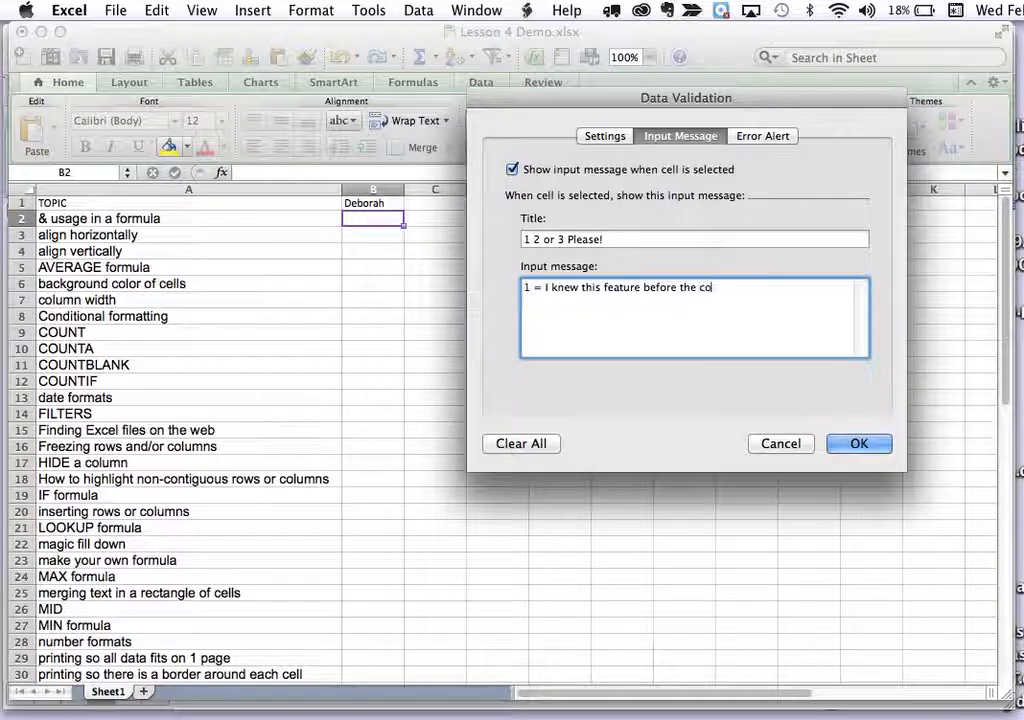
type("urse began")
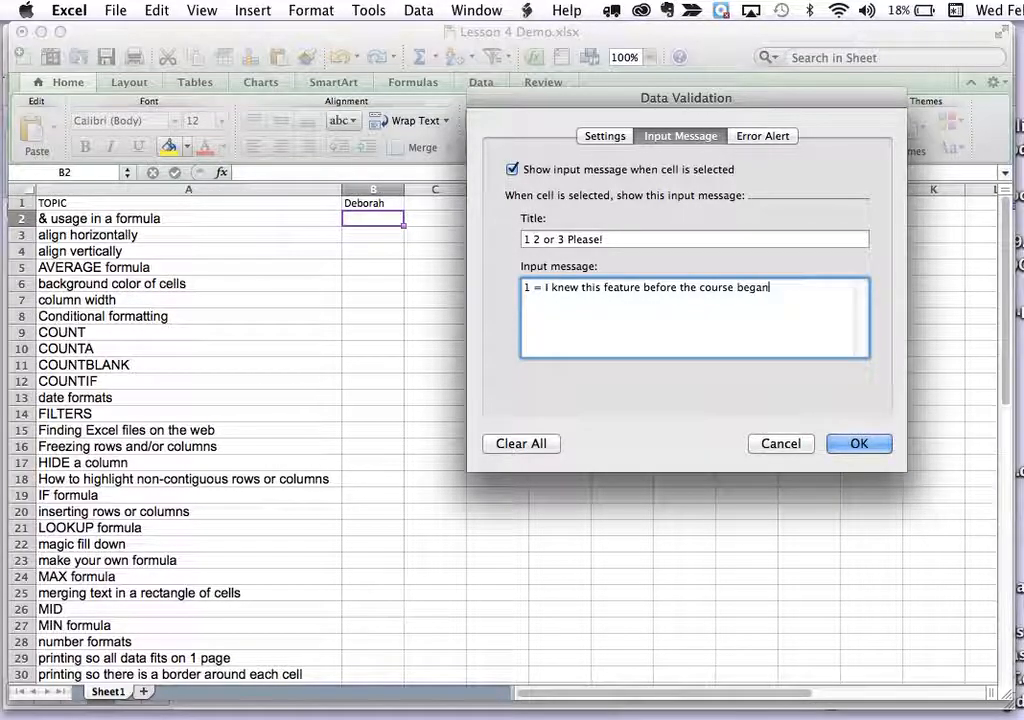
Add the input message lines "2 = I now know it as a result of our lessons" and "3 = I am still shaky on this topic"
type("2 = I now know it as")
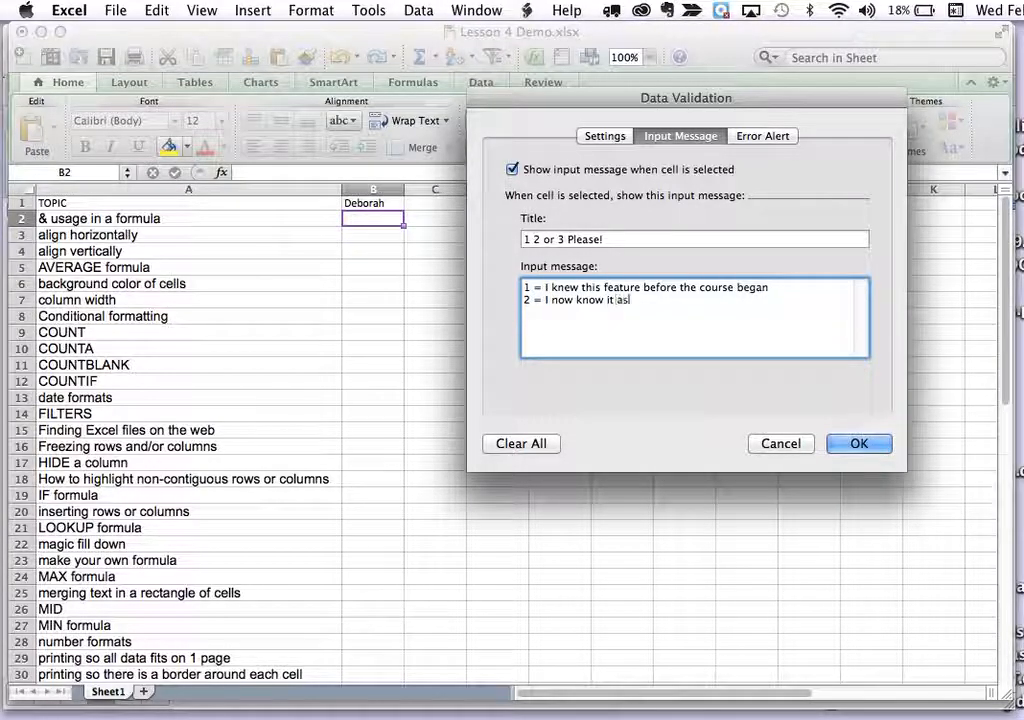
type(" a reesuult of our les")
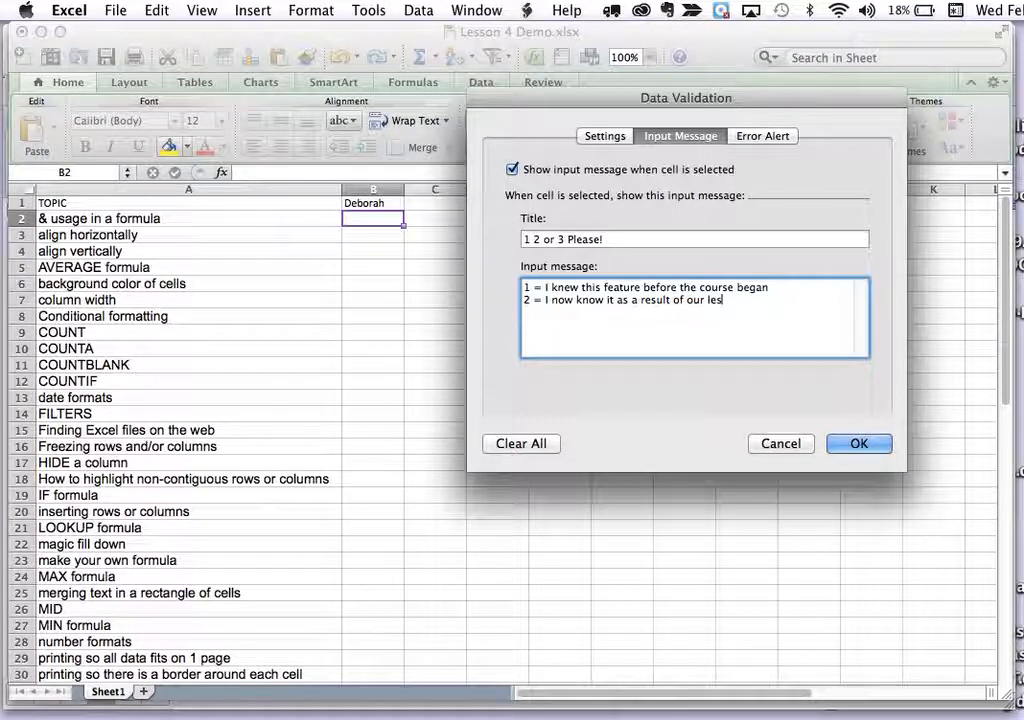
type("sons3 =")
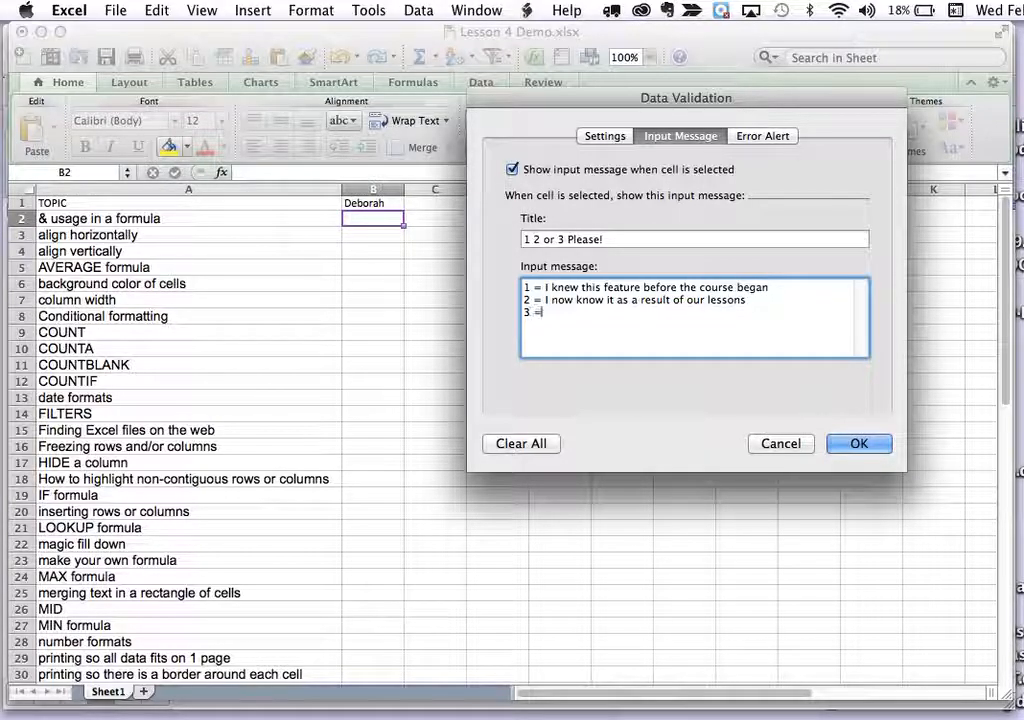
type(" I am sti")
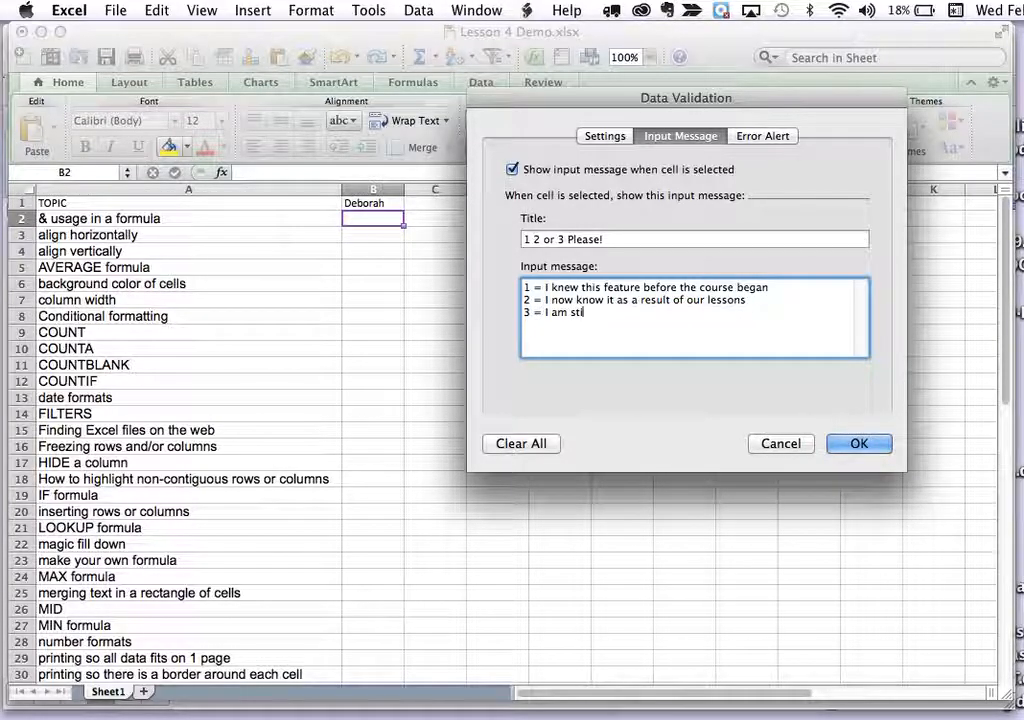
type("ll shaky on thi")
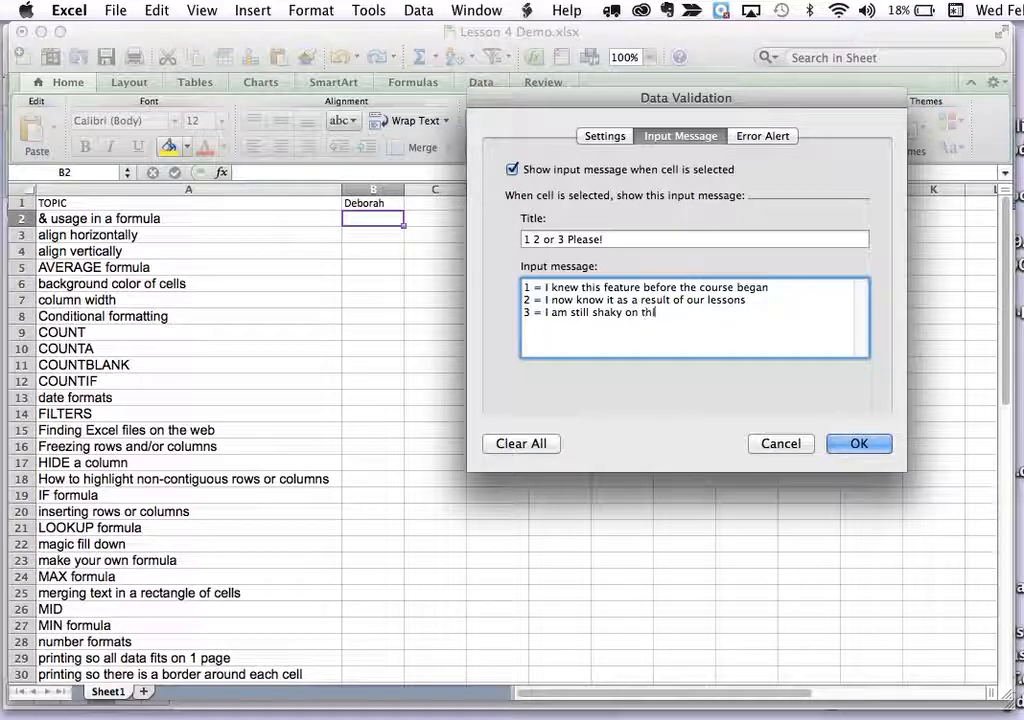
type("s topic")
Restrict cell B2 to a list with the source values 1,2,3 and apply the validation rule
left_click(606, 137)
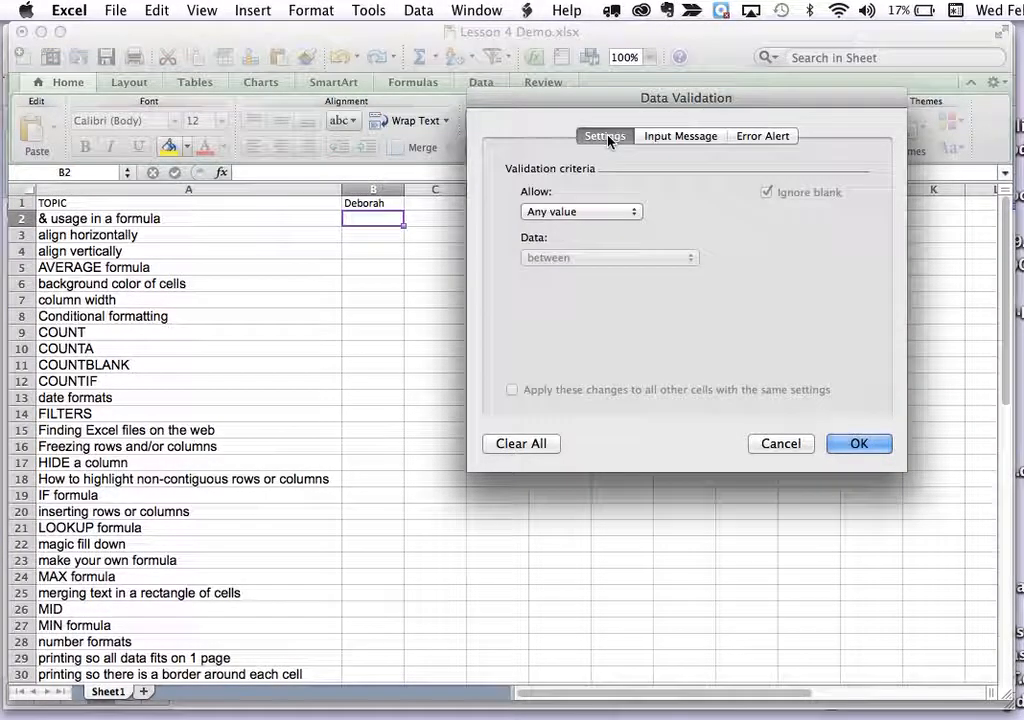
left_click(586, 214)
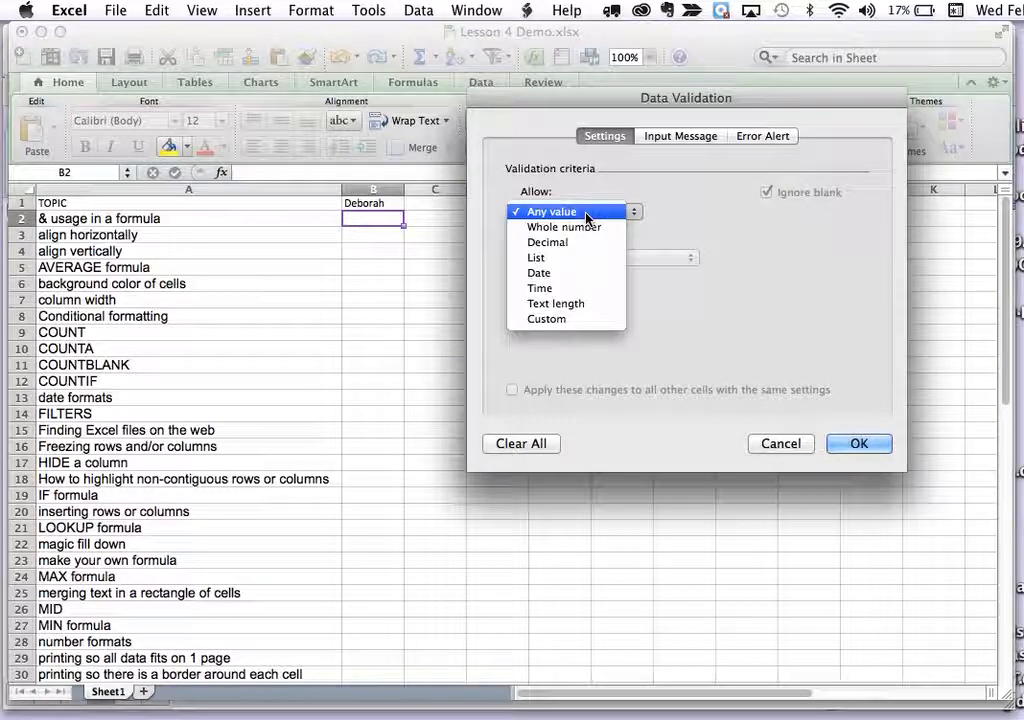
left_click(571, 265)
left_click(558, 305)
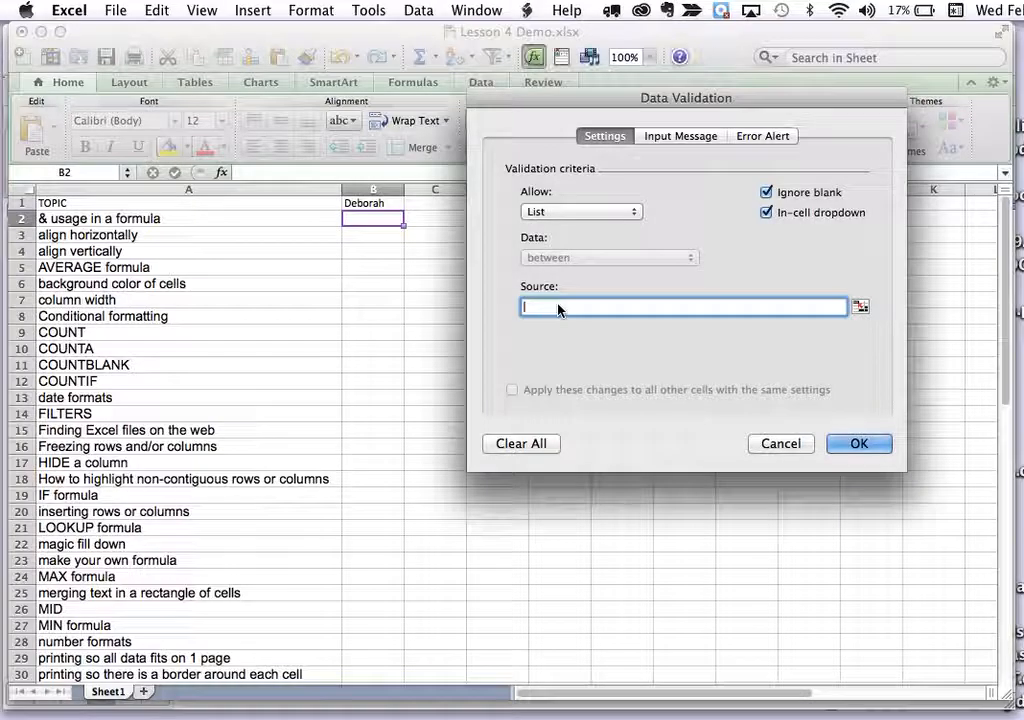
type("1,2,")
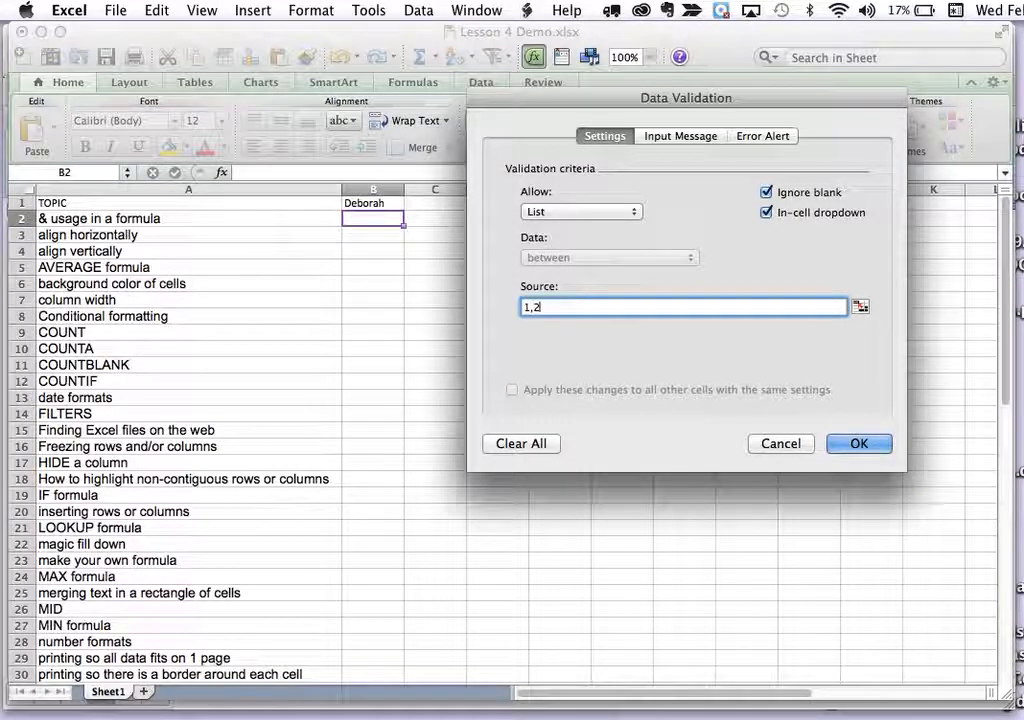
type("3")
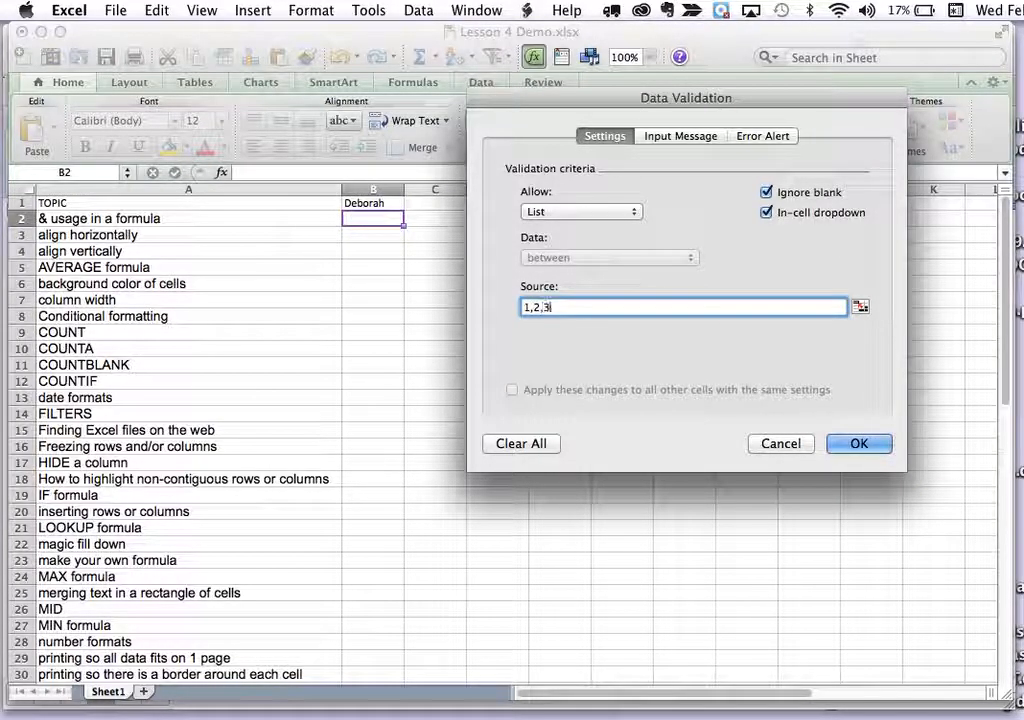
left_click(580, 212)
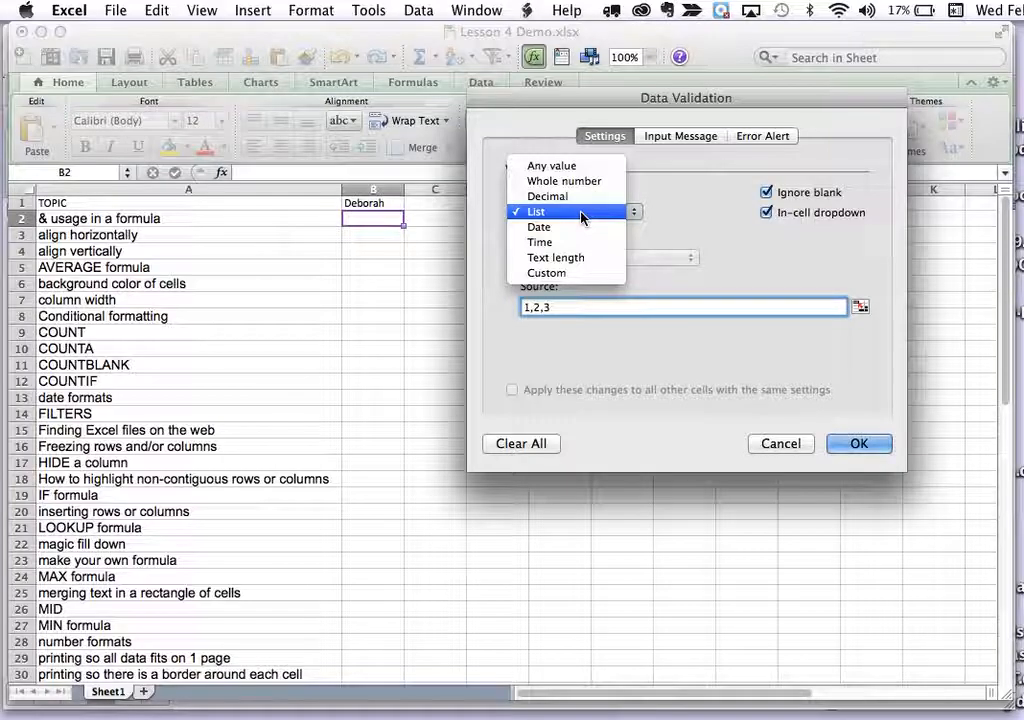
left_click(655, 230)
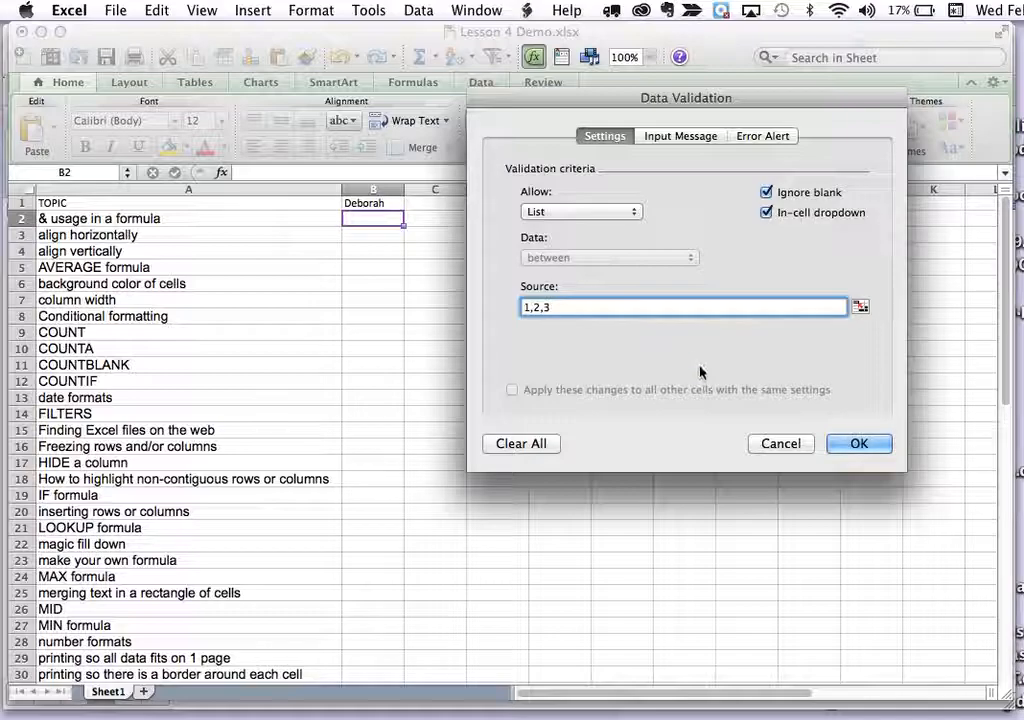
left_click(857, 444)
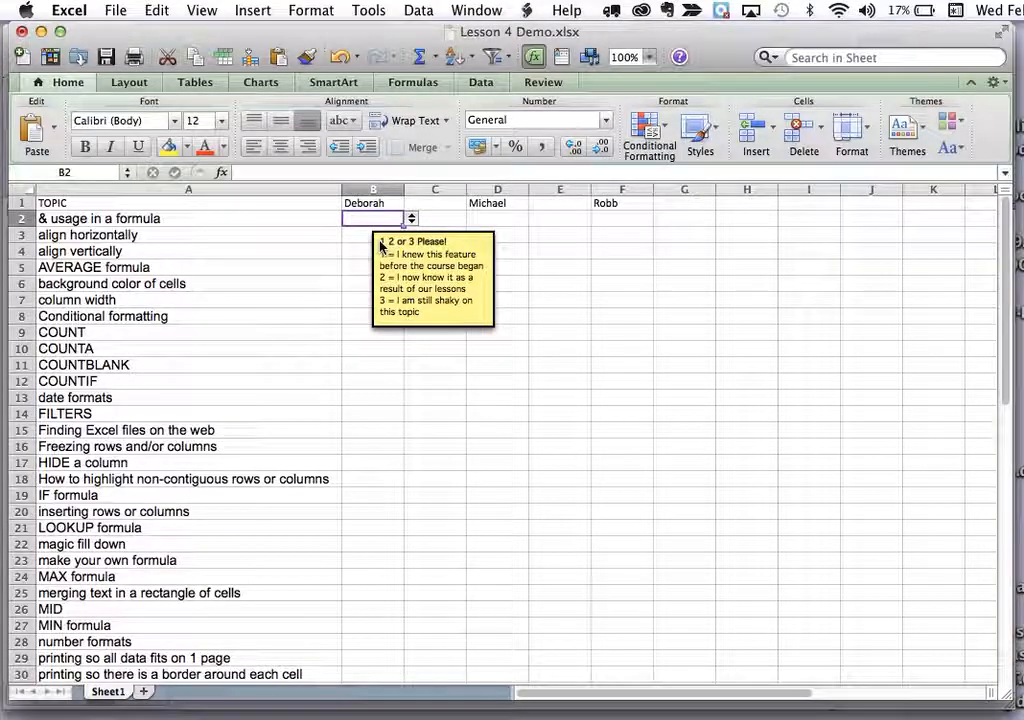
Test the validation in cell B2 by entering 1 and trying the value 4
type("1")
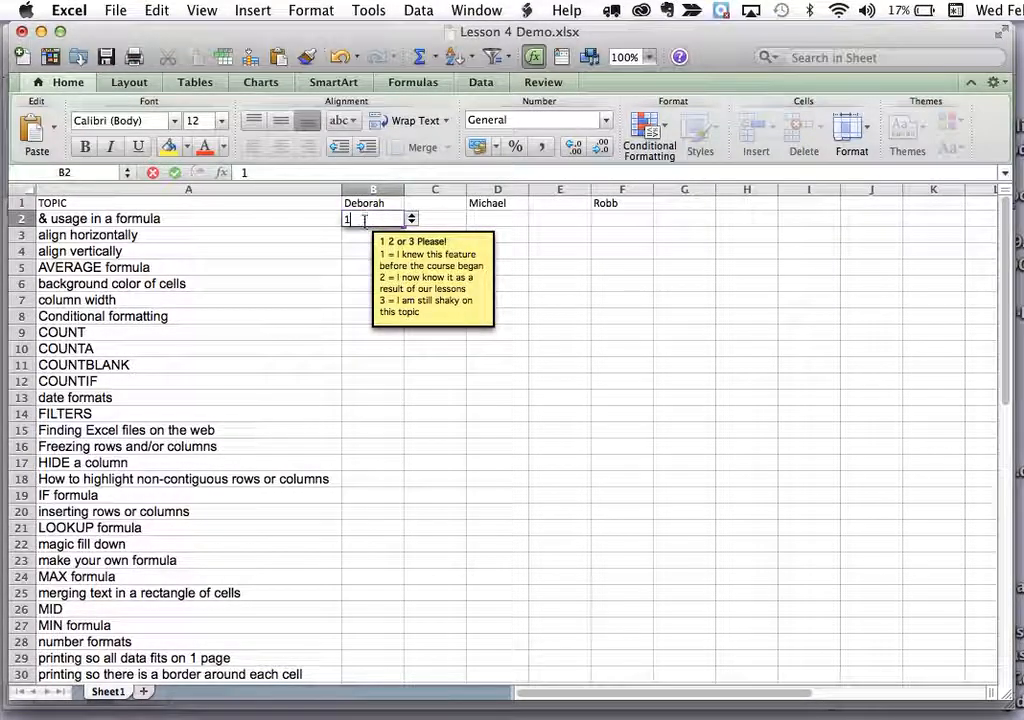
key("Return")
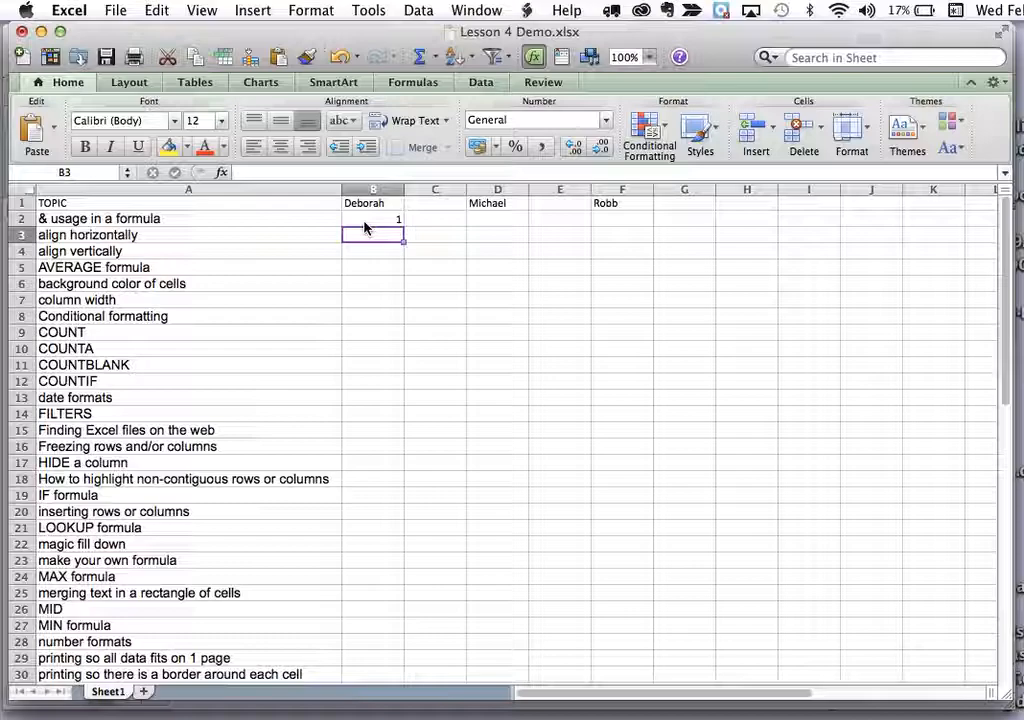
left_click(365, 220)
type("4")
key("Return")
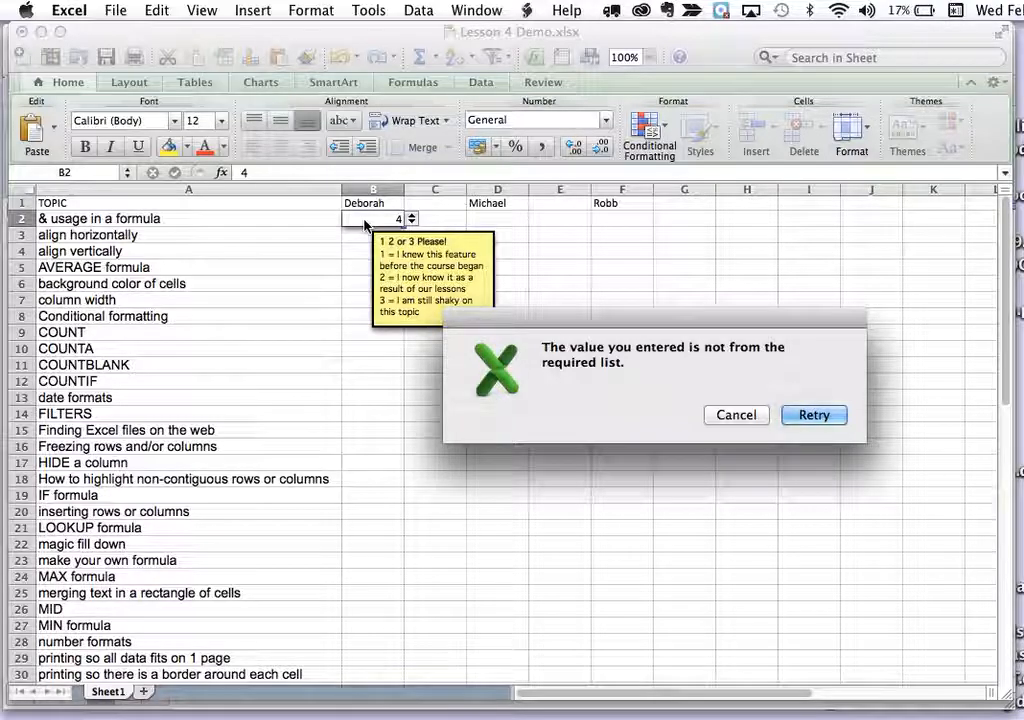
left_click(736, 415)
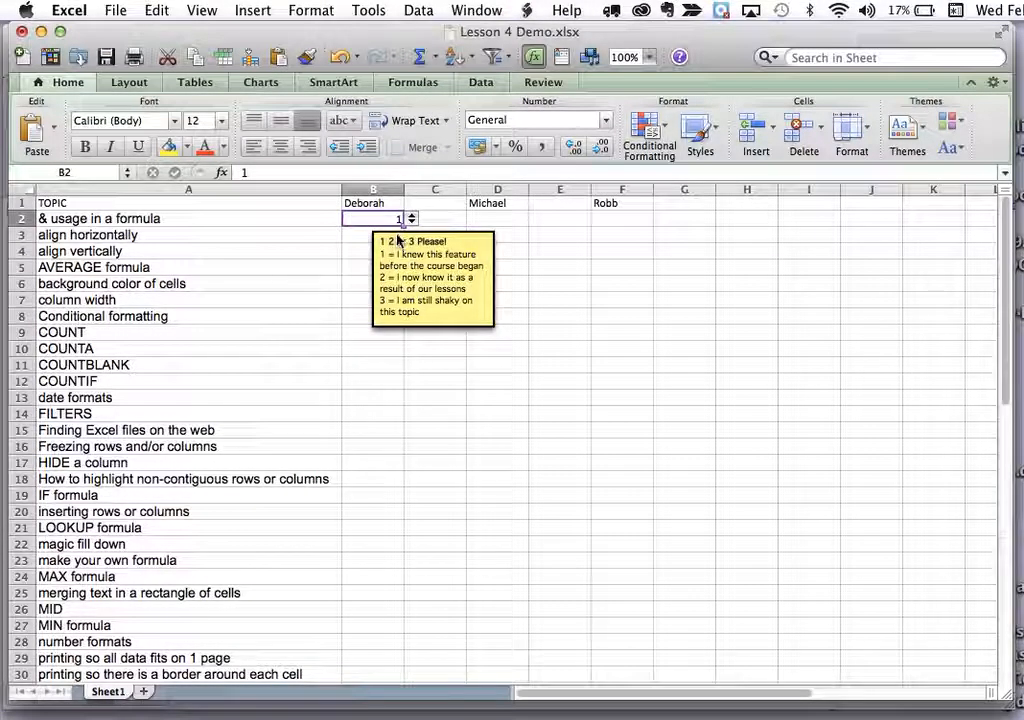
Give the error alert of B2's validation rule the title "Please try again"
left_click(417, 11)
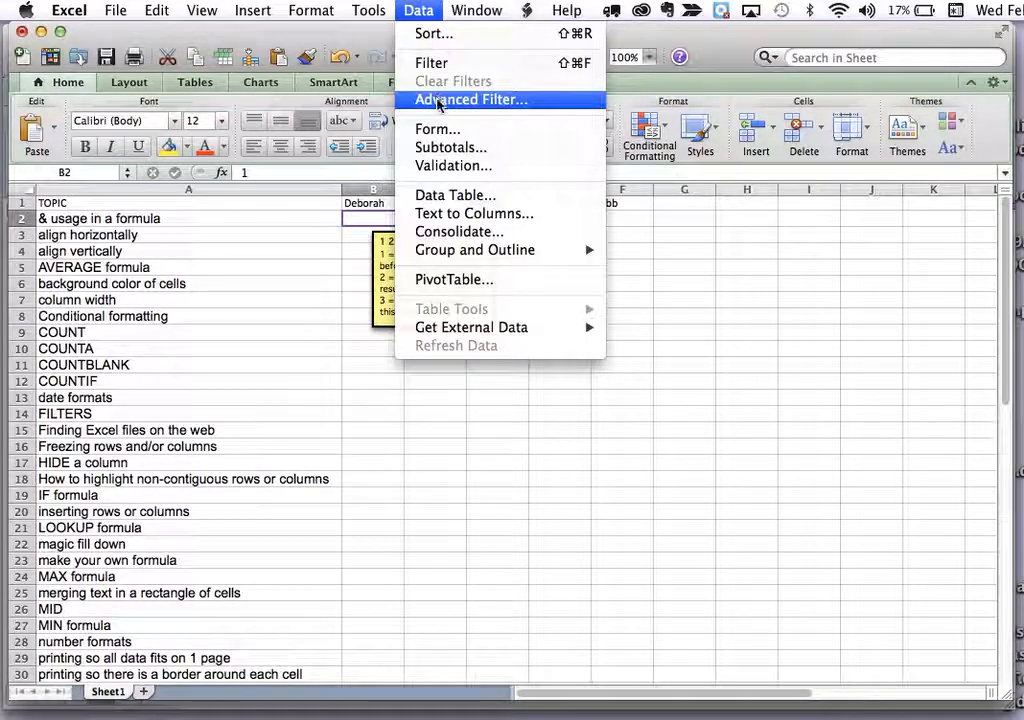
left_click(455, 165)
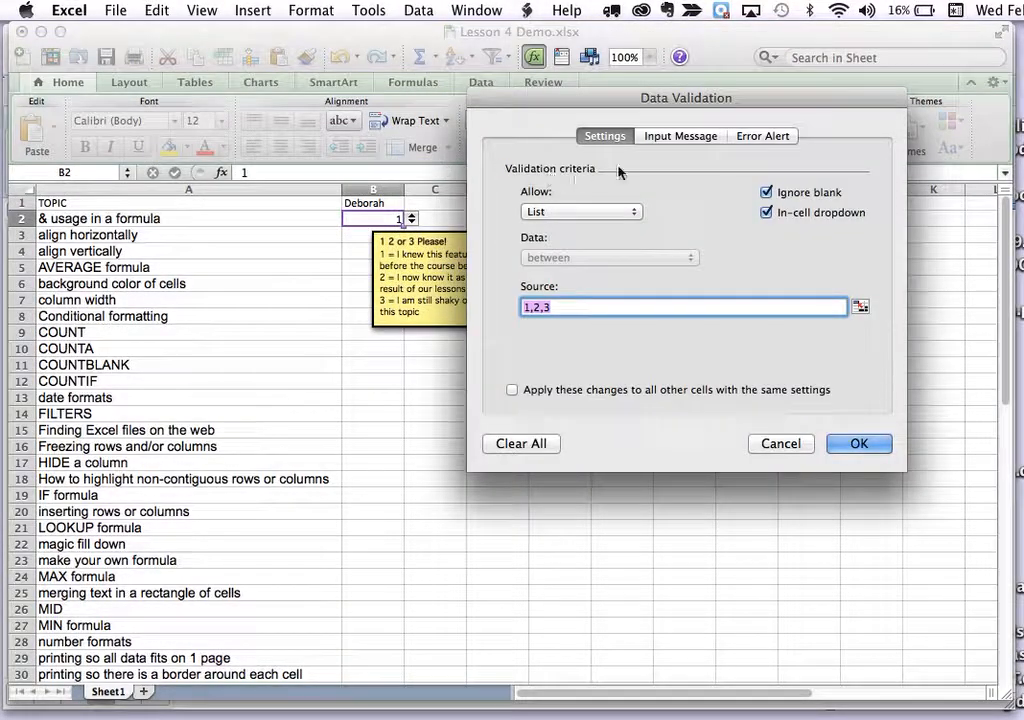
left_click(750, 138)
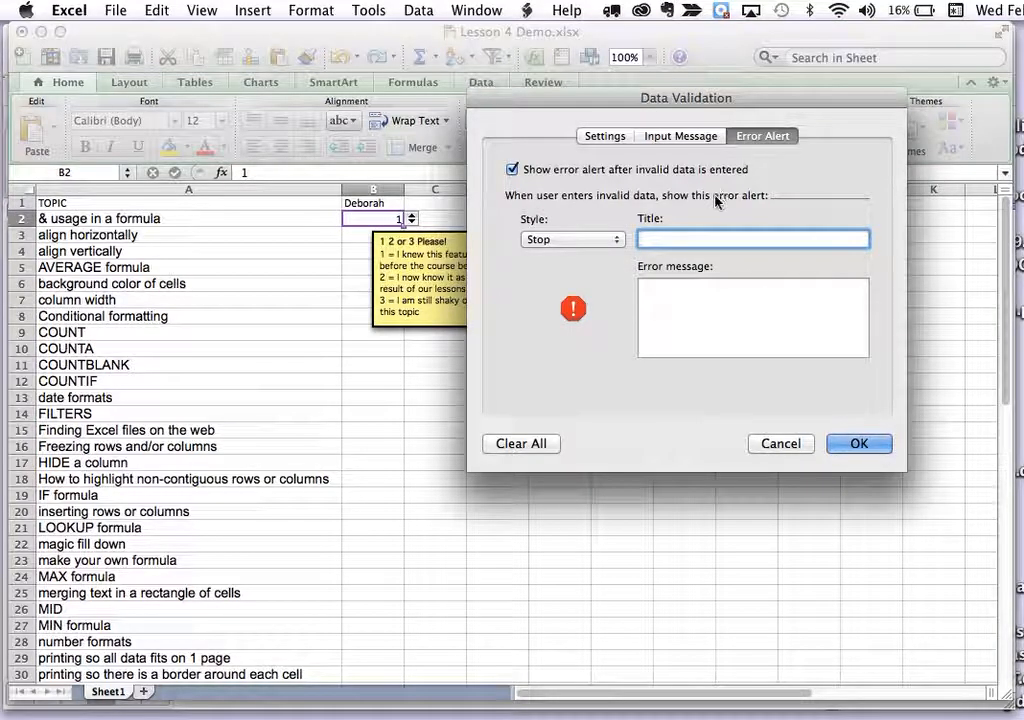
left_click(659, 289)
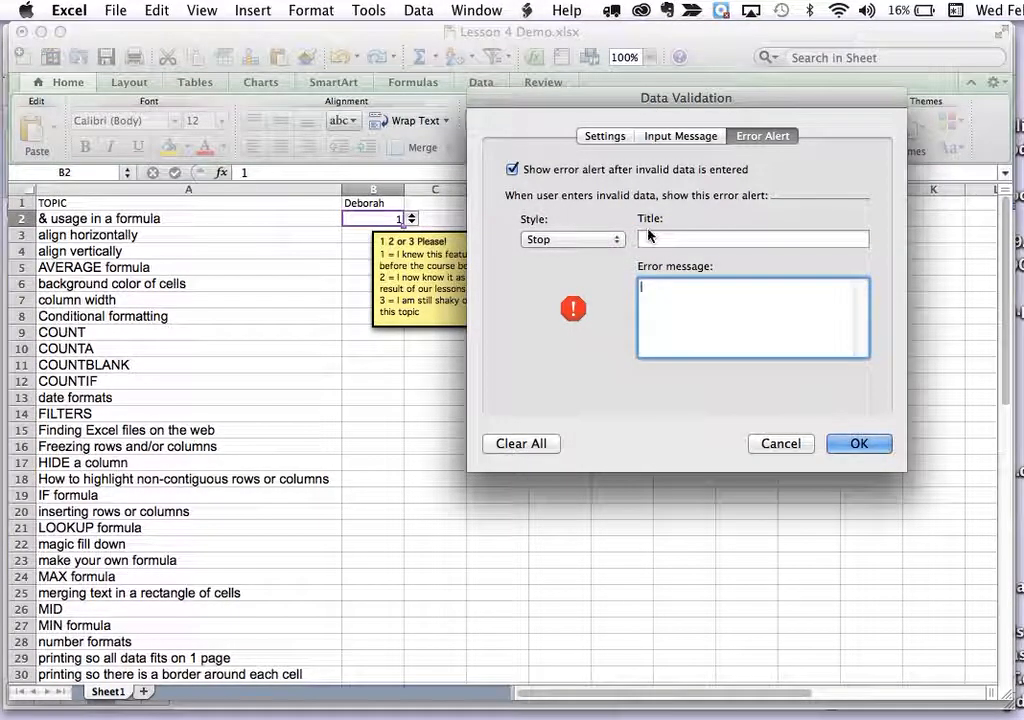
left_click(651, 239)
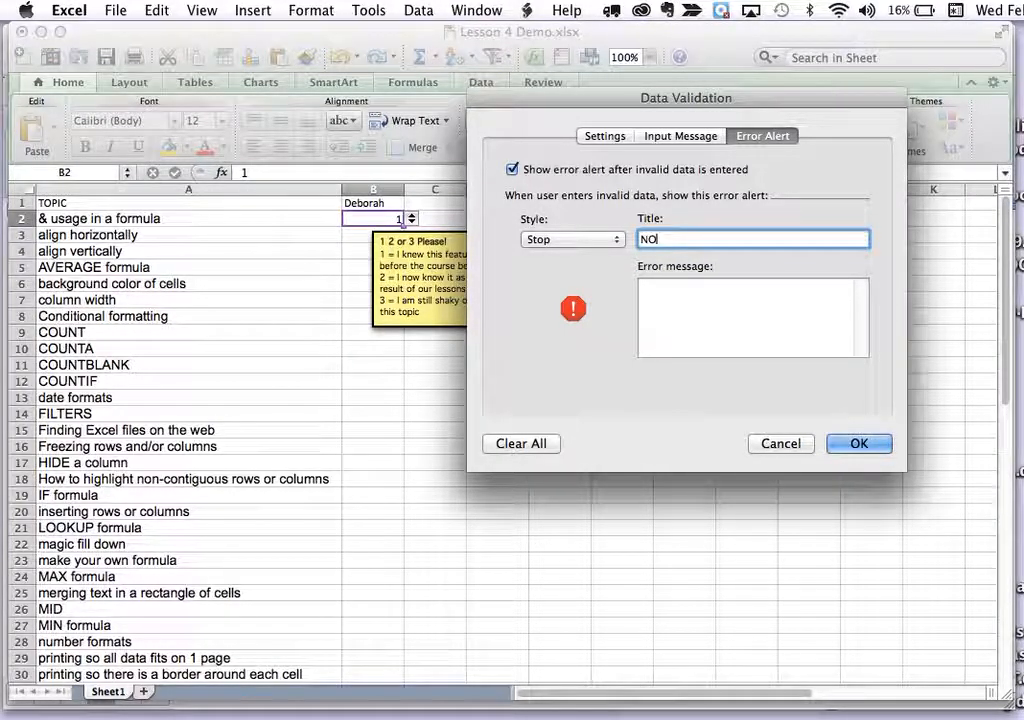
type("Please try again")
Set the error message to "You are allowed just to enter just 1,2 or 3 -- sorry for the confusion," plus the author's first name, and apply it
left_click(649, 302)
type("You")
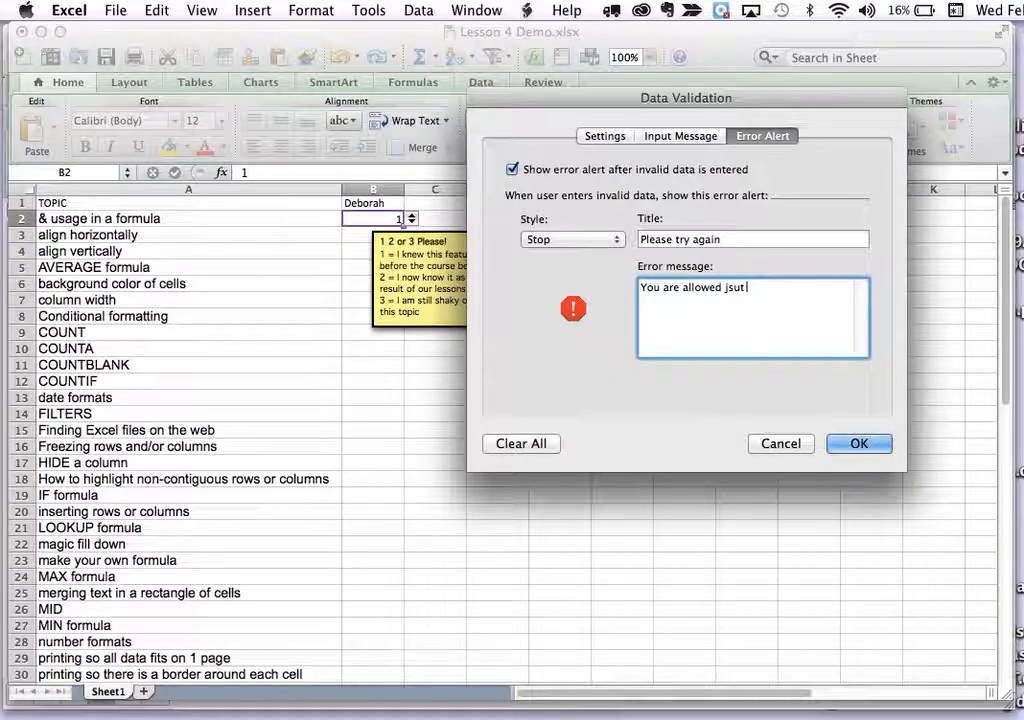
type(" are allowed just to ")
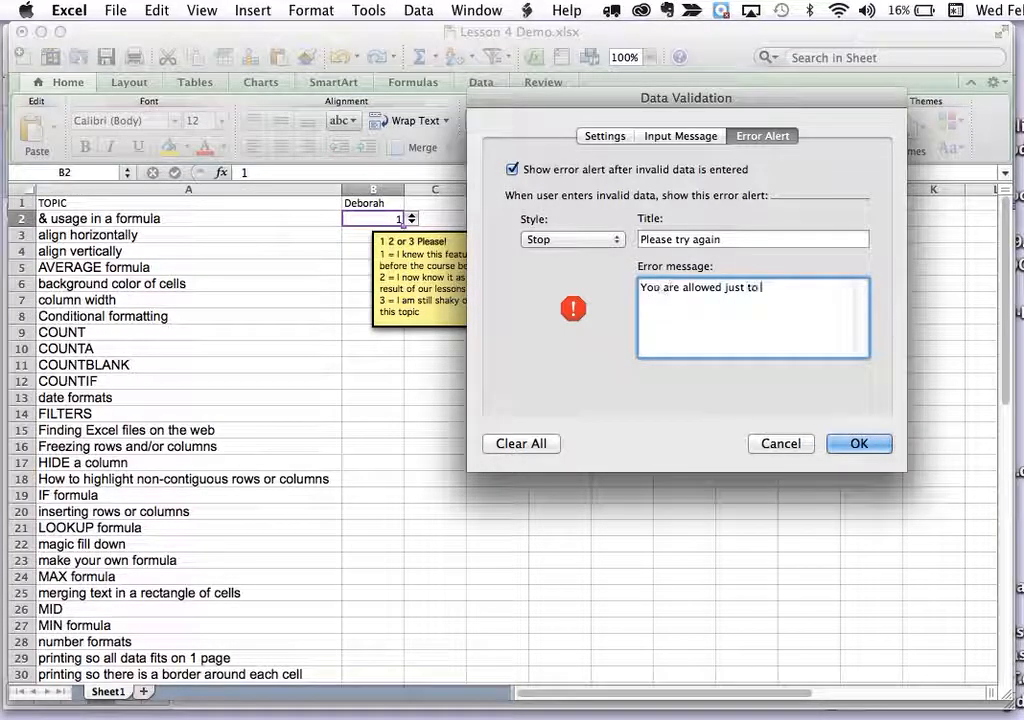
type("enter just 1,2 or 3")
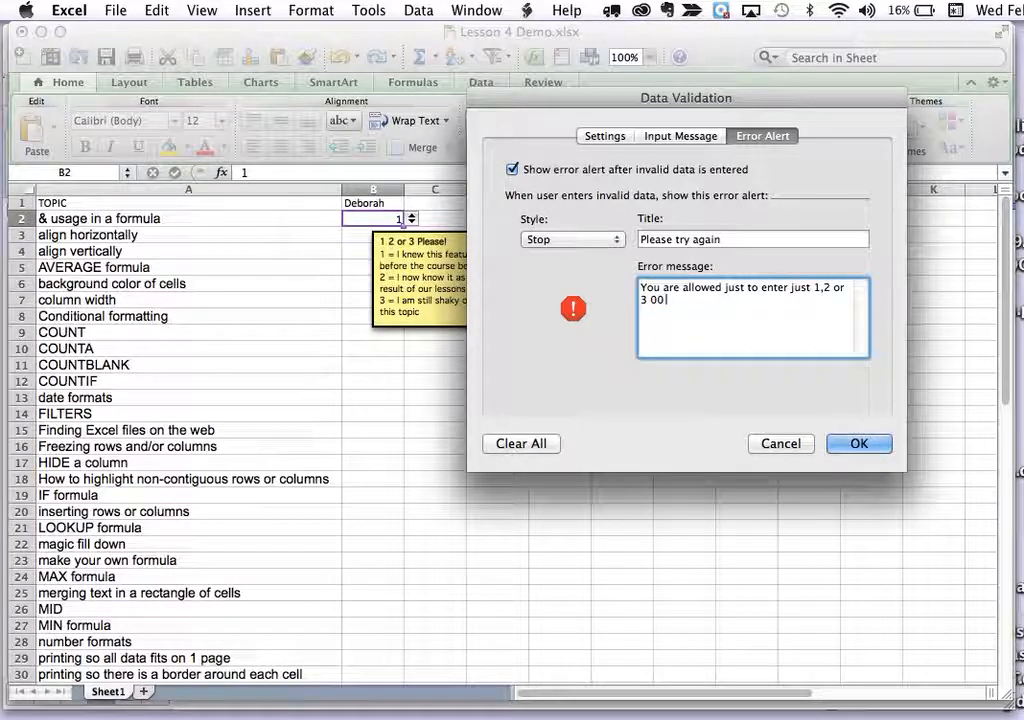
type(" -- sorry for the confusion, Steve")
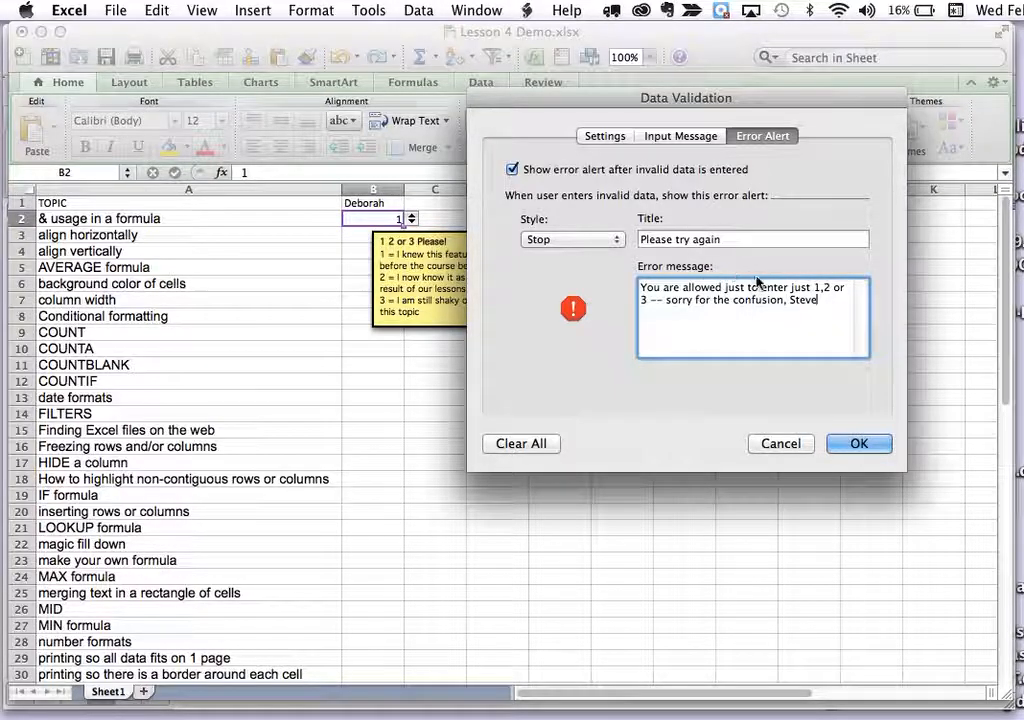
left_click(857, 444)
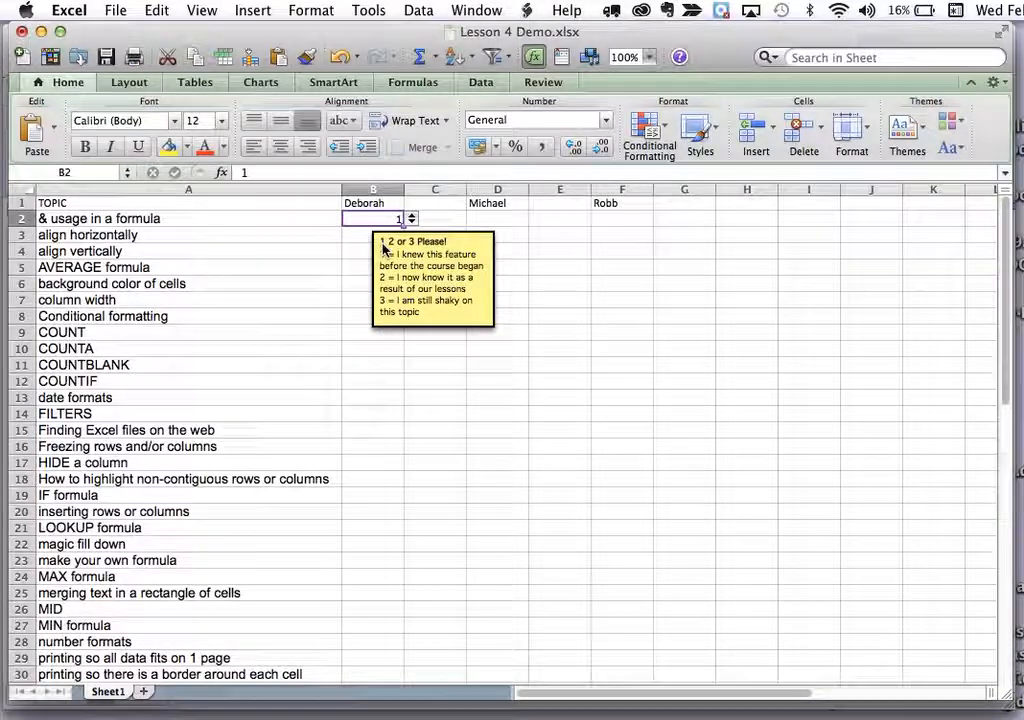
Enter 2 in cell B2, and try the invalid value 0 to test the custom error alert
type("2")
key("Return")
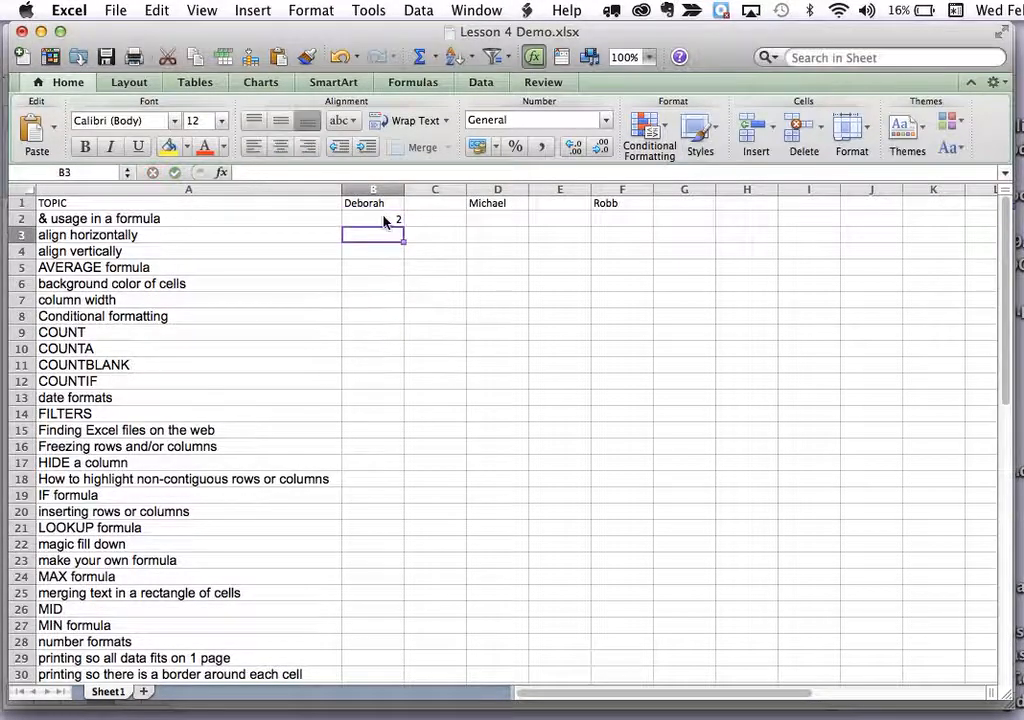
left_click(399, 220)
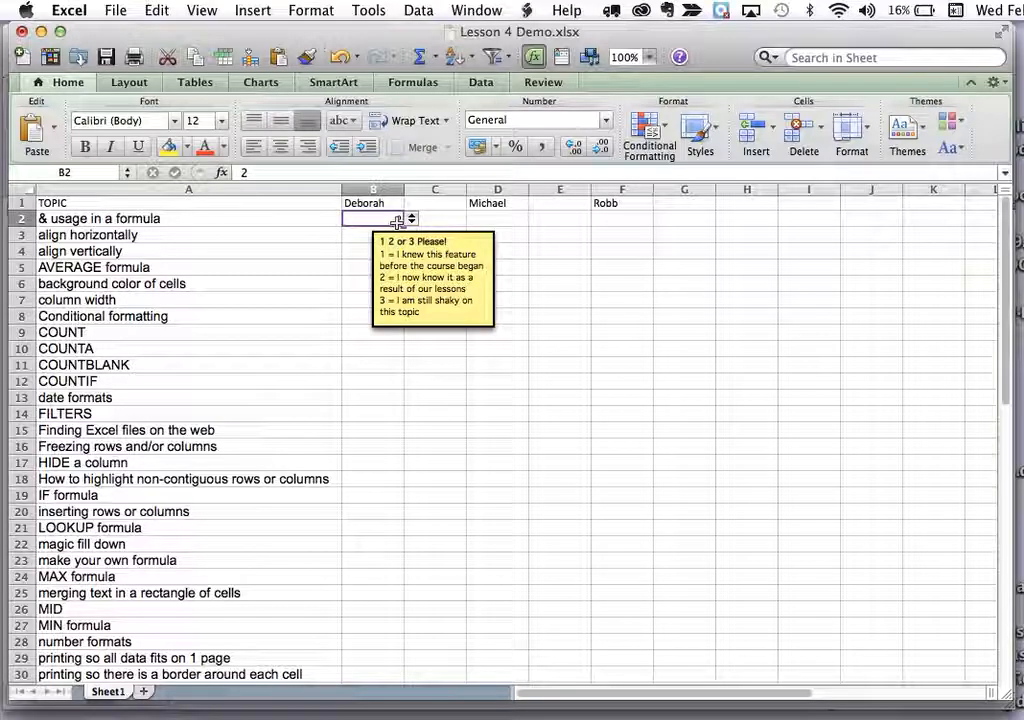
type("0")
key("Return")
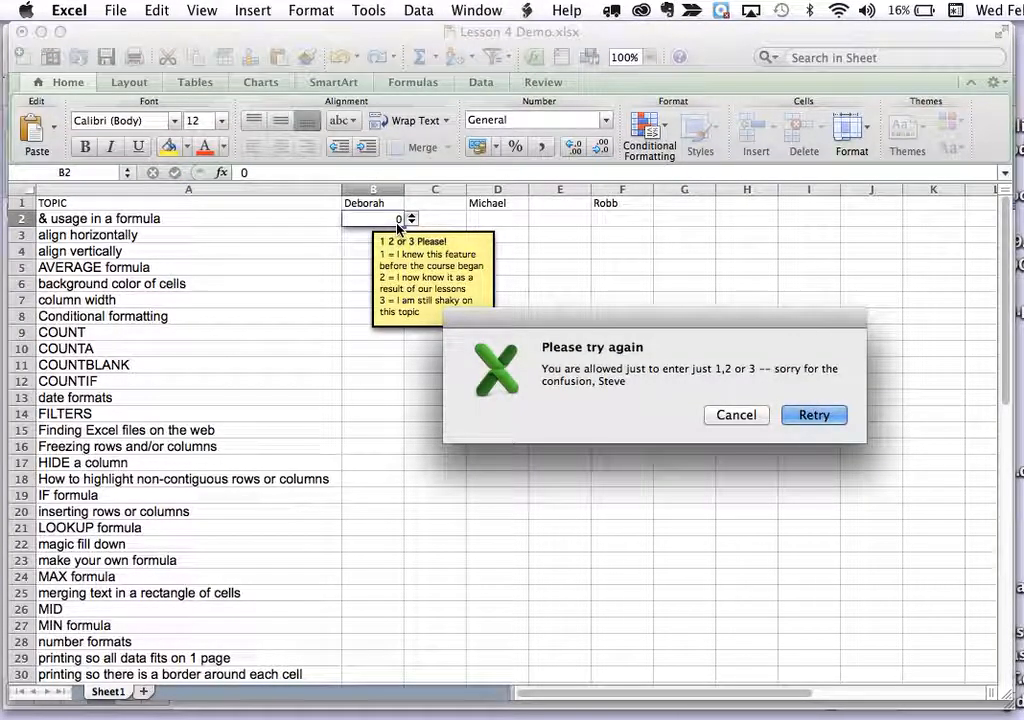
left_click(737, 417)
left_click(571, 426)
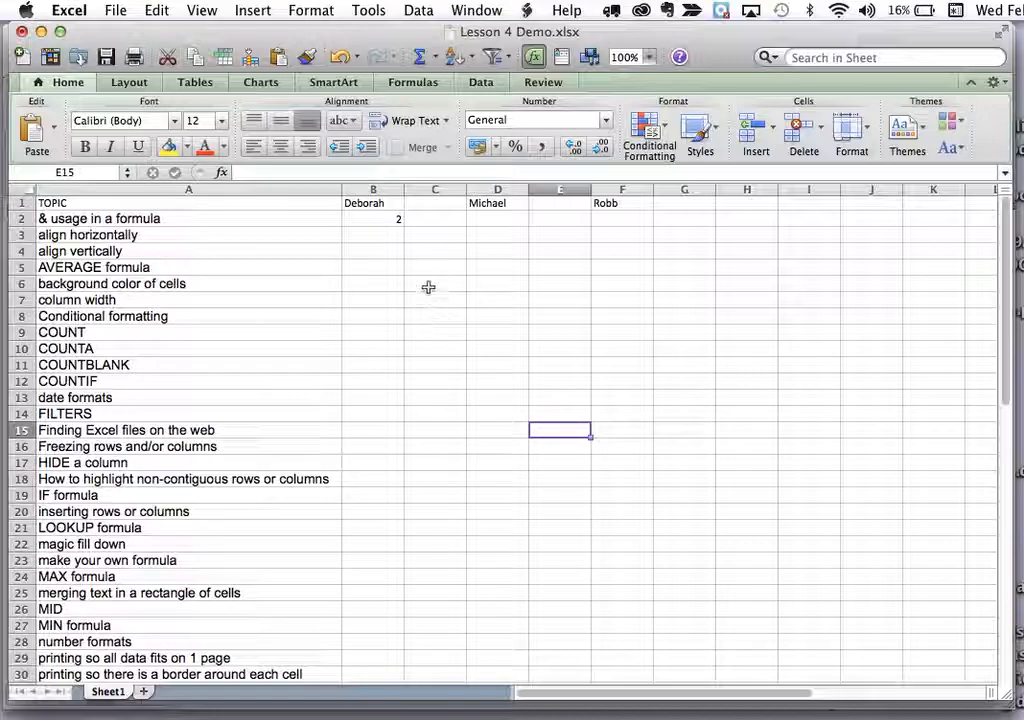
Fill cell B2 with its value and validation rule down through B19
left_click(384, 229)
left_click(394, 218)
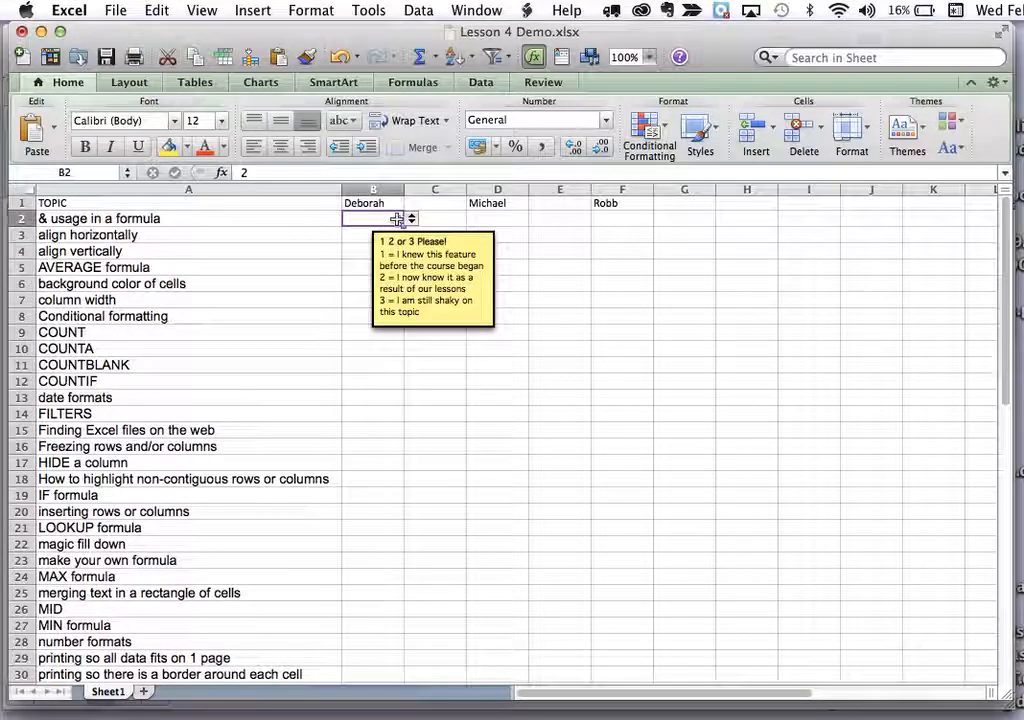
left_click_drag(402, 226, 404, 508)
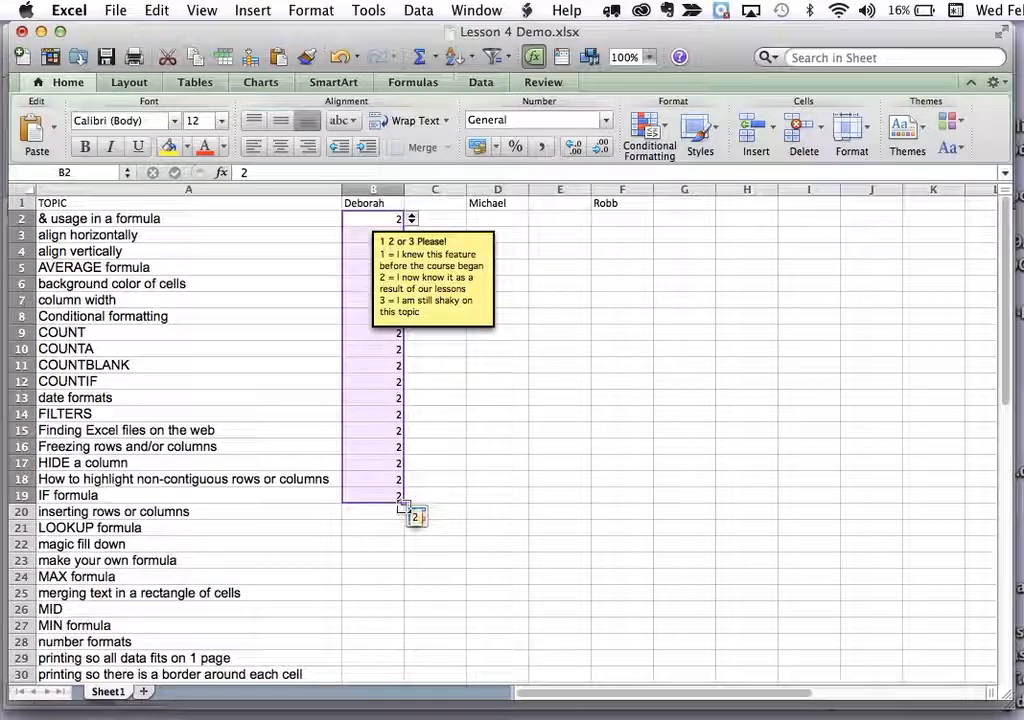
left_click(455, 528)
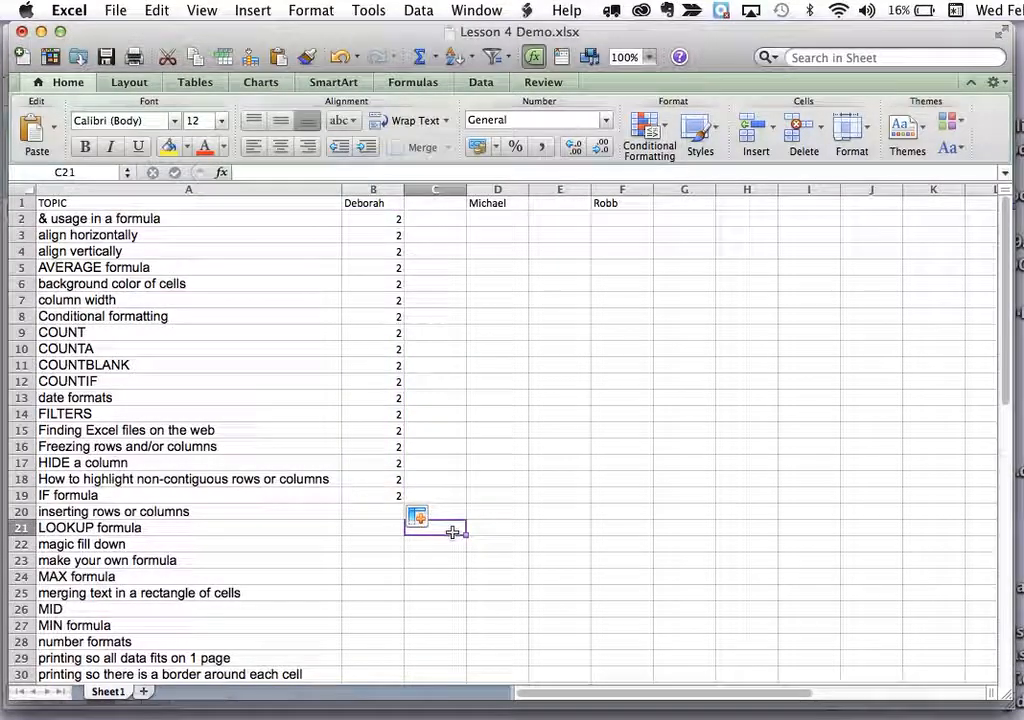
Examine cell B6 to check that the validation rule was copied with the fill
left_click(377, 282)
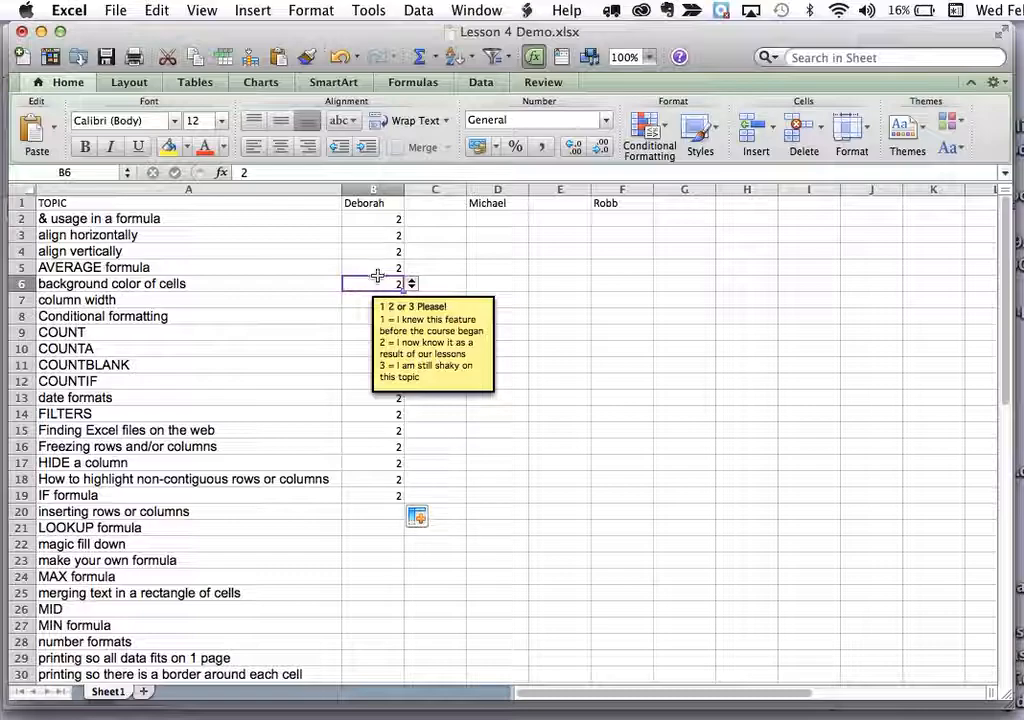
double_click(378, 282)
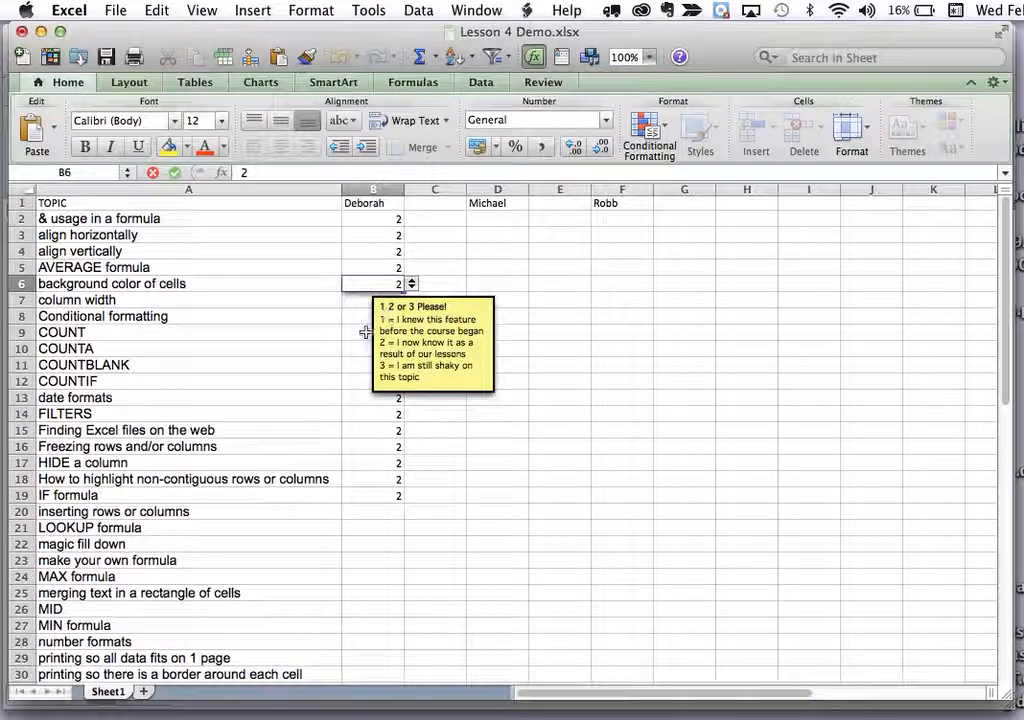
left_click(366, 332)
double_click(370, 282)
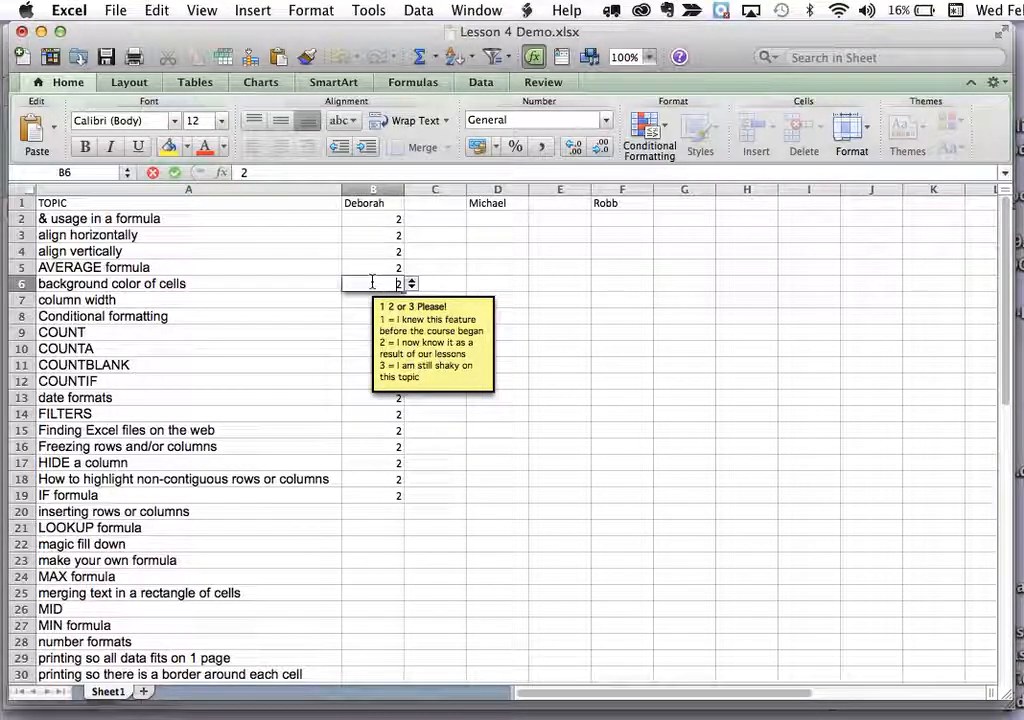
Select B2 and split the window horizontally below row 17, with the lower pane showing the last topics from row 35
left_click(383, 224)
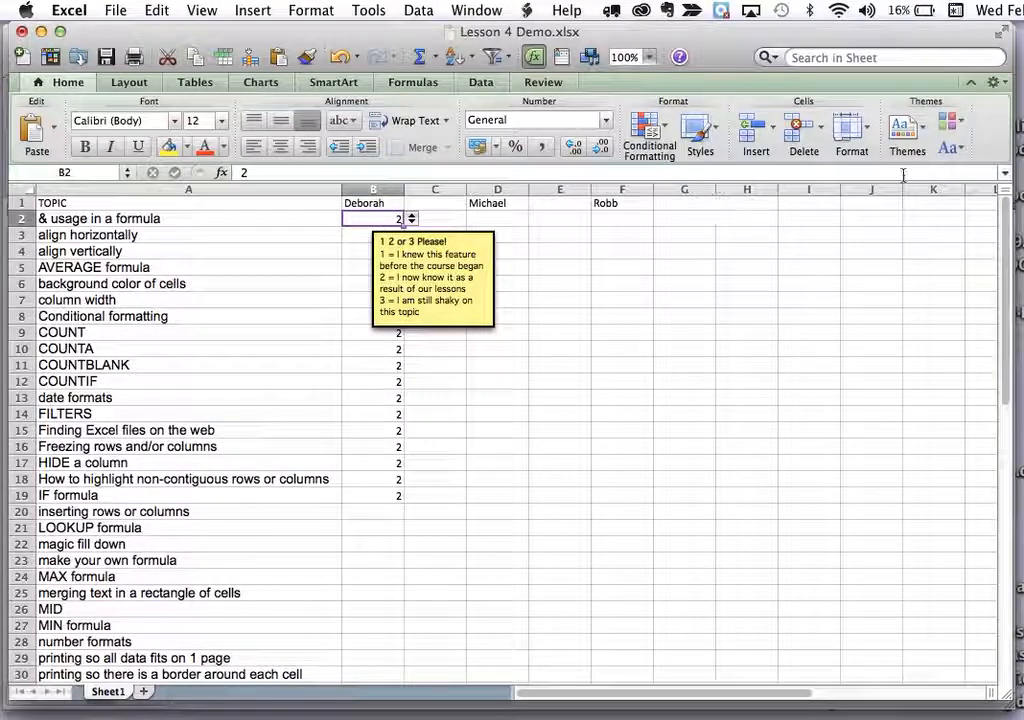
left_click_drag(1006, 192, 997, 463)
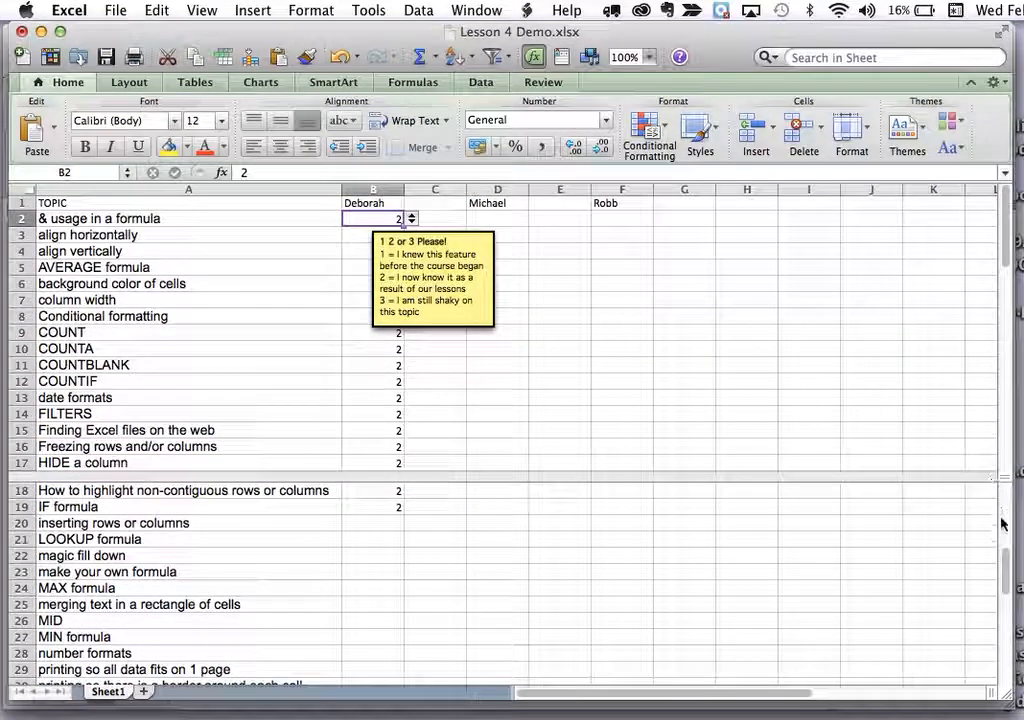
left_click_drag(1005, 565, 1010, 630)
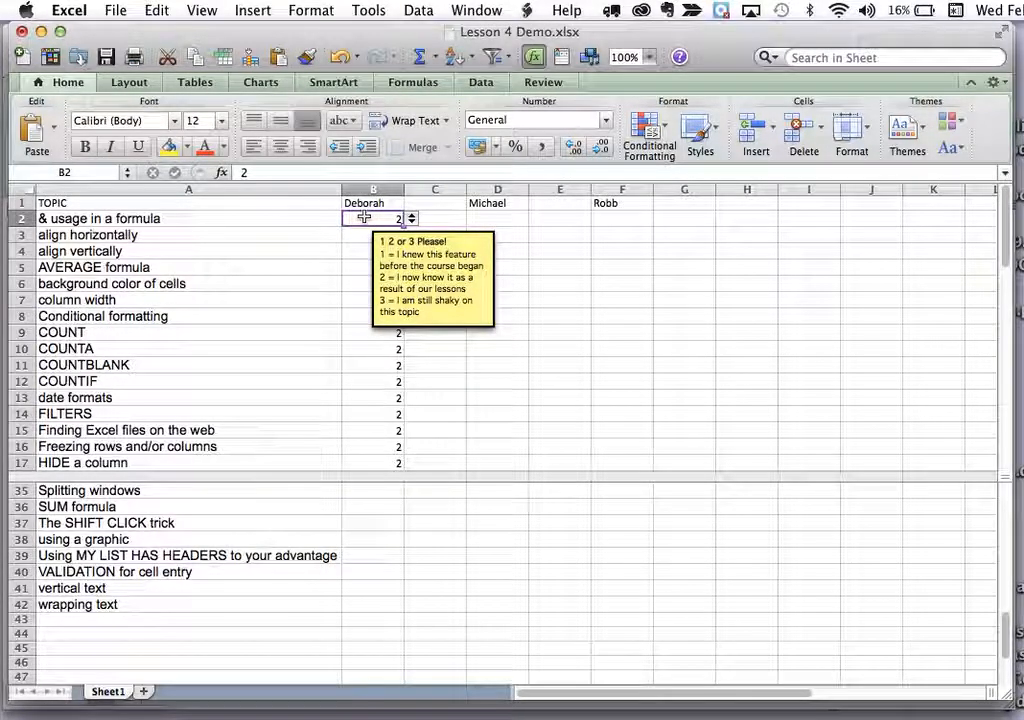
Fill cell B2 with its value and validation rule down through B42
left_click(390, 604, "shift")
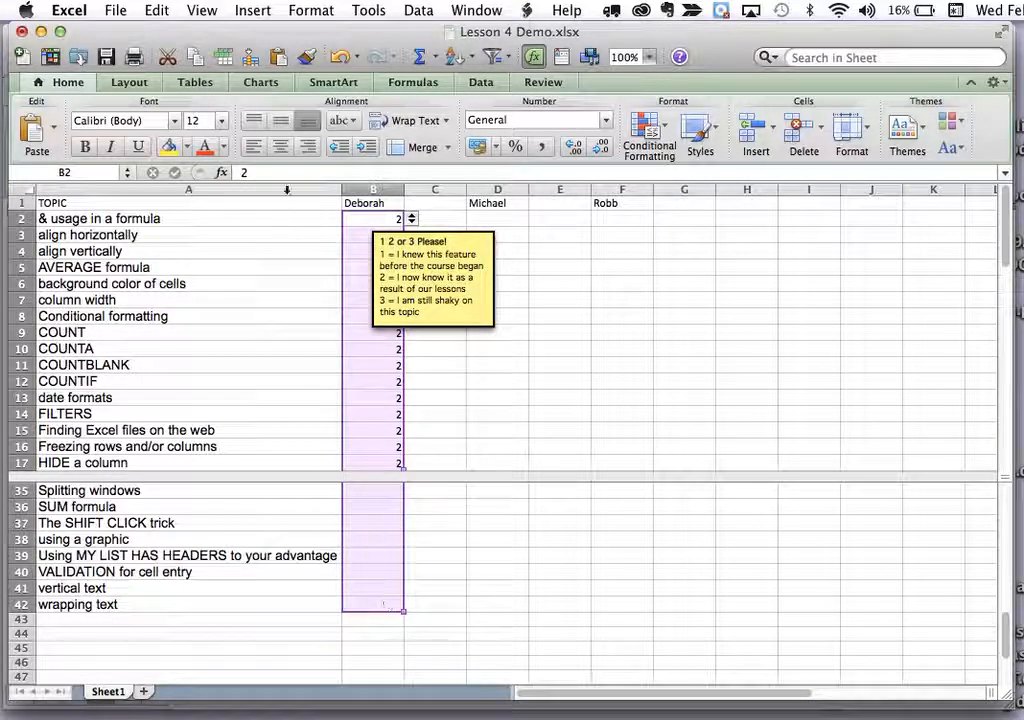
left_click(157, 11)
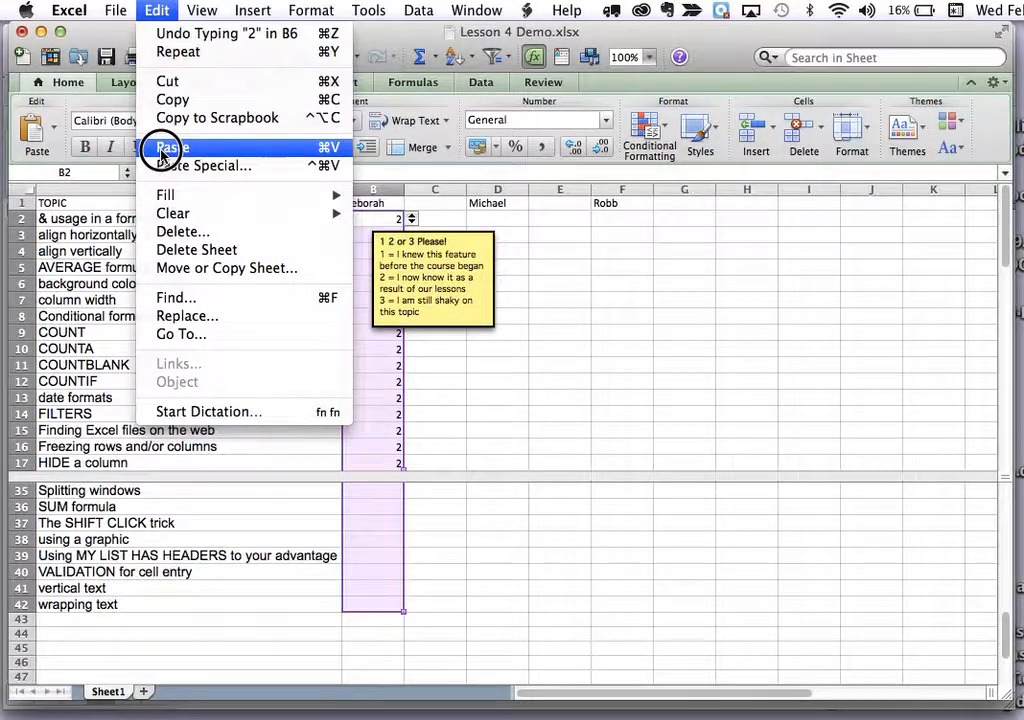
mouse_move(160, 205)
left_click(405, 198)
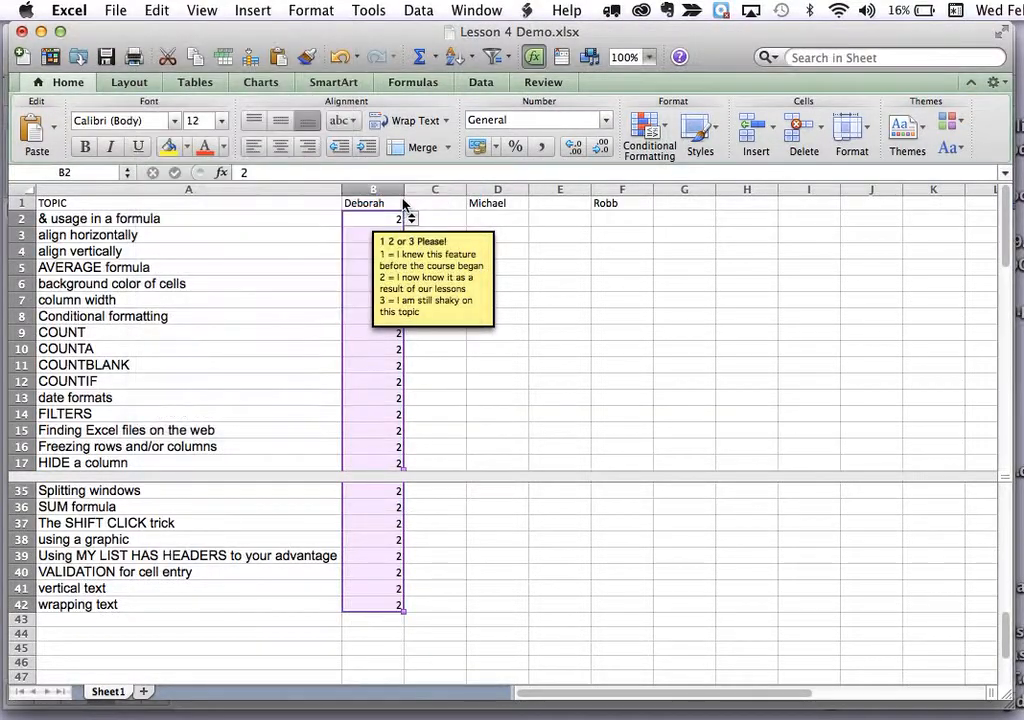
left_click(467, 557)
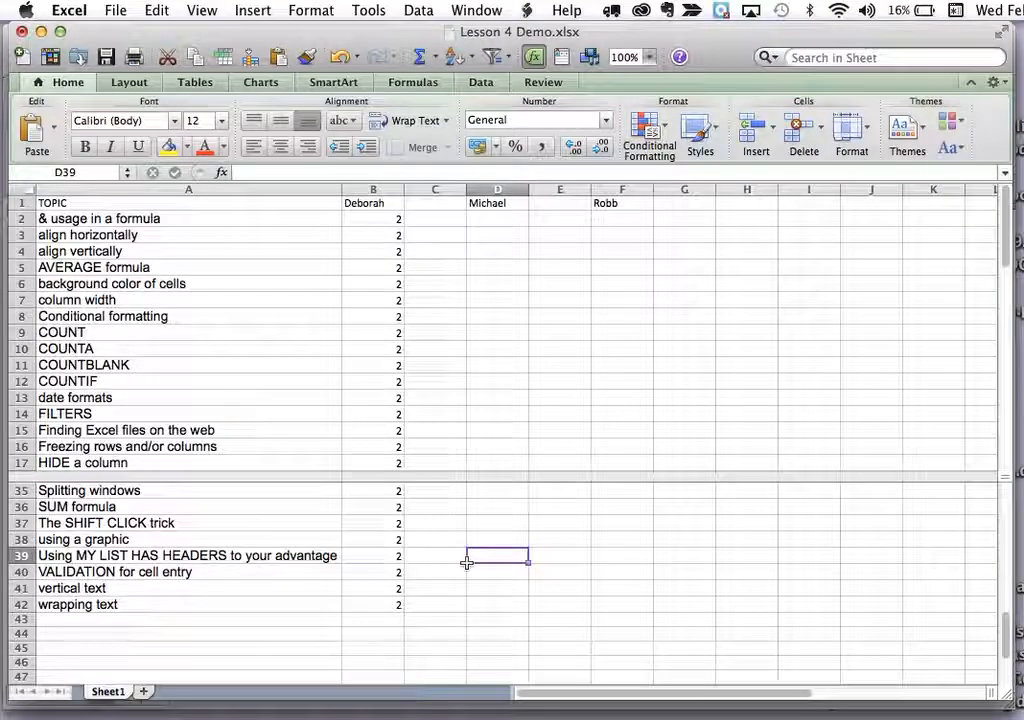
Try to leave cell B2 blank to test whether the validation rule accepts an empty entry
left_click(375, 221)
key("BackSpace")
key("Return")
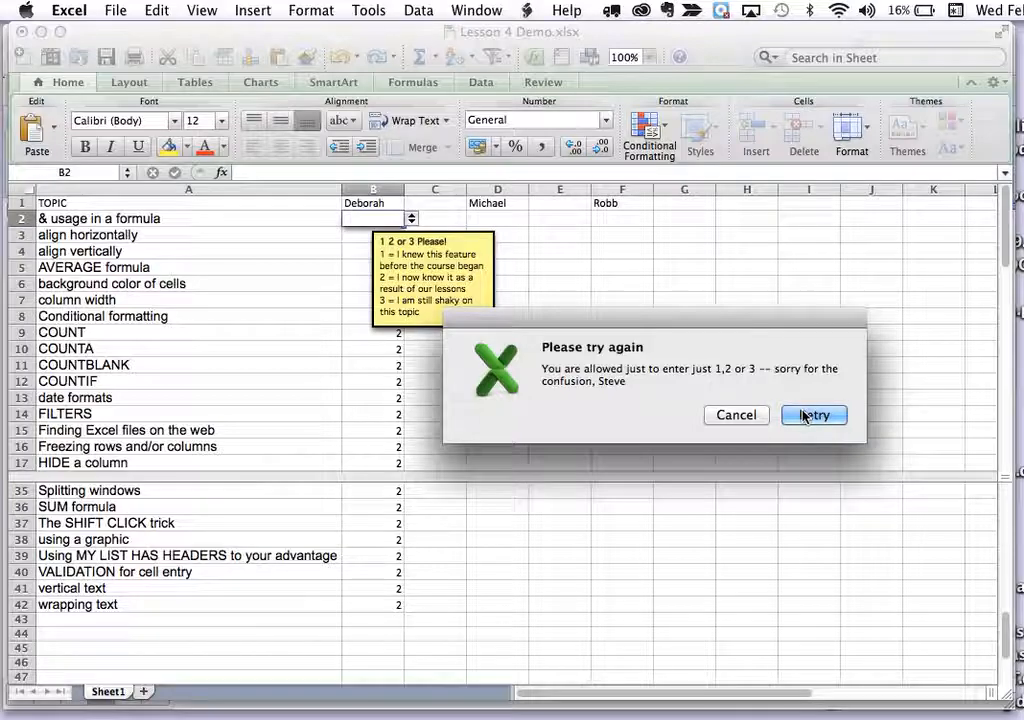
left_click(755, 418)
left_click(626, 600)
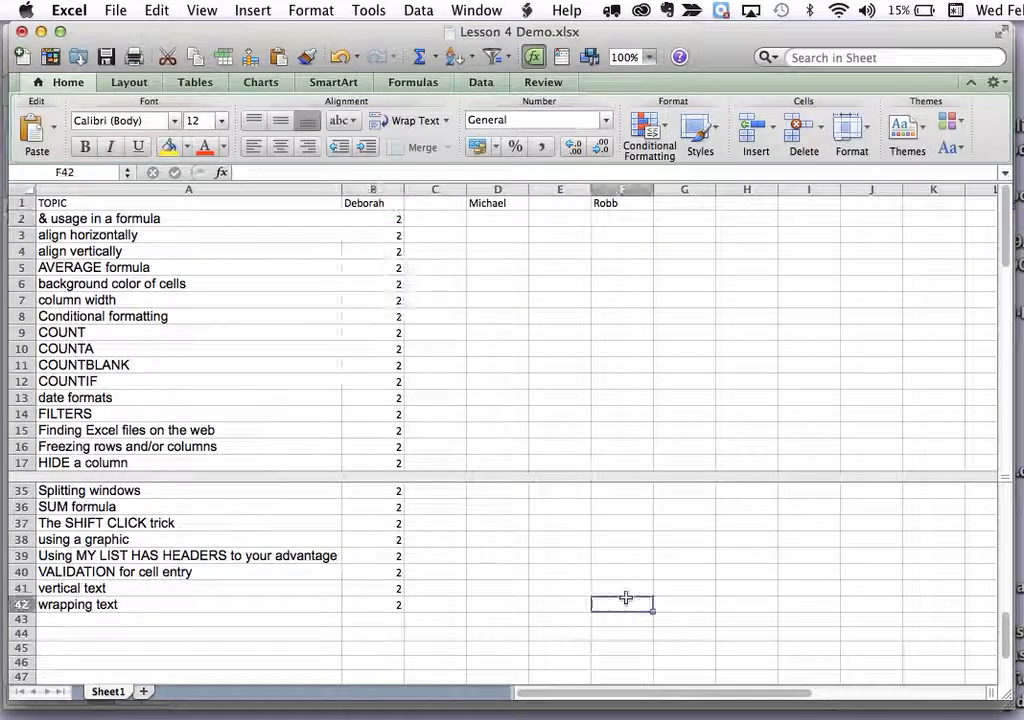
Try to add a blank option after 3 in the list source of B2's validation rule
left_click(384, 219)
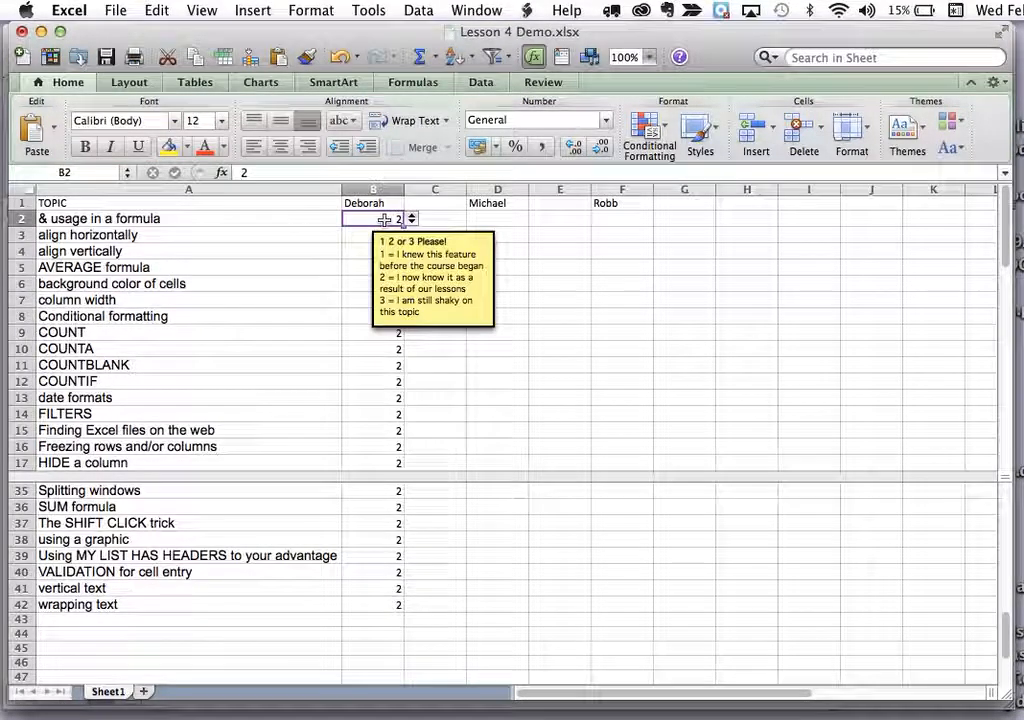
left_click(417, 10)
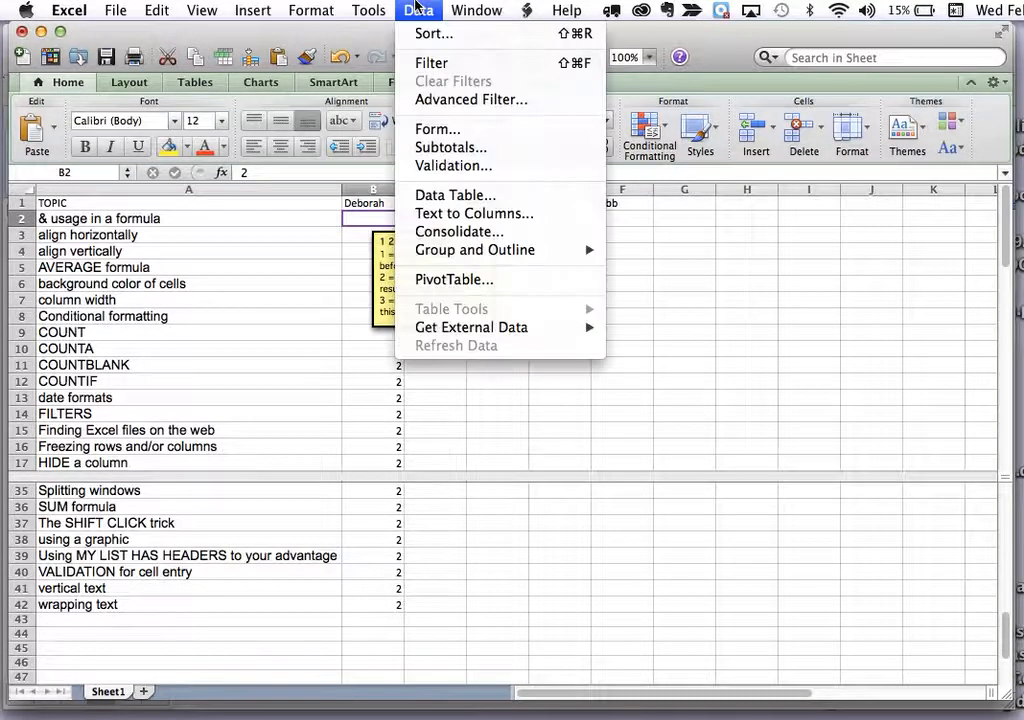
left_click(440, 166)
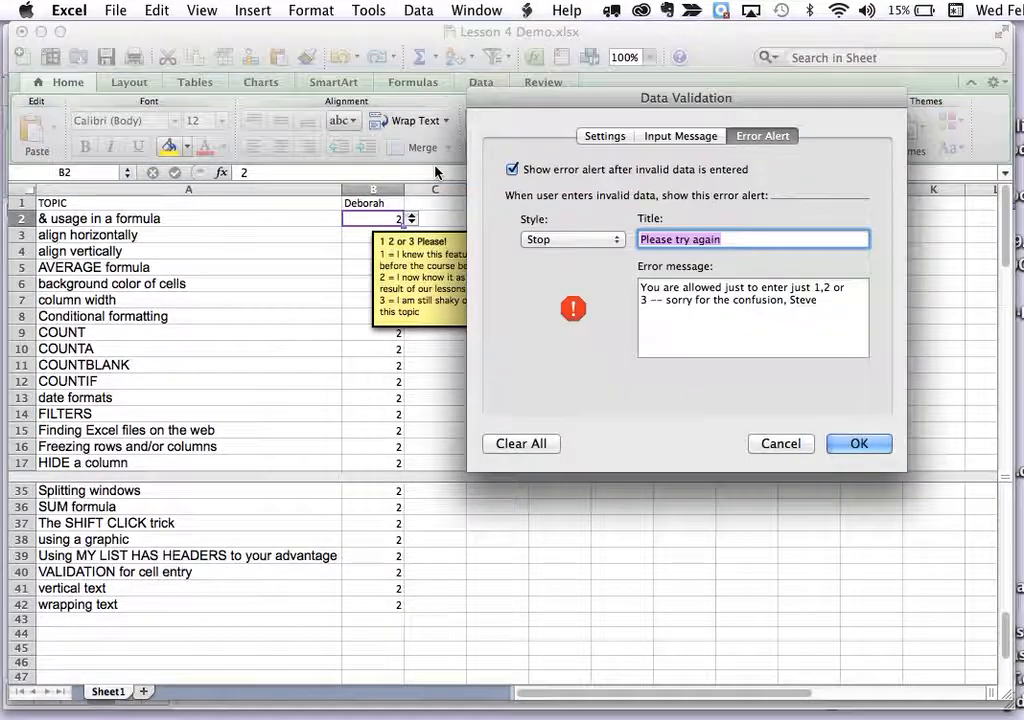
left_click(620, 136)
left_click(563, 306)
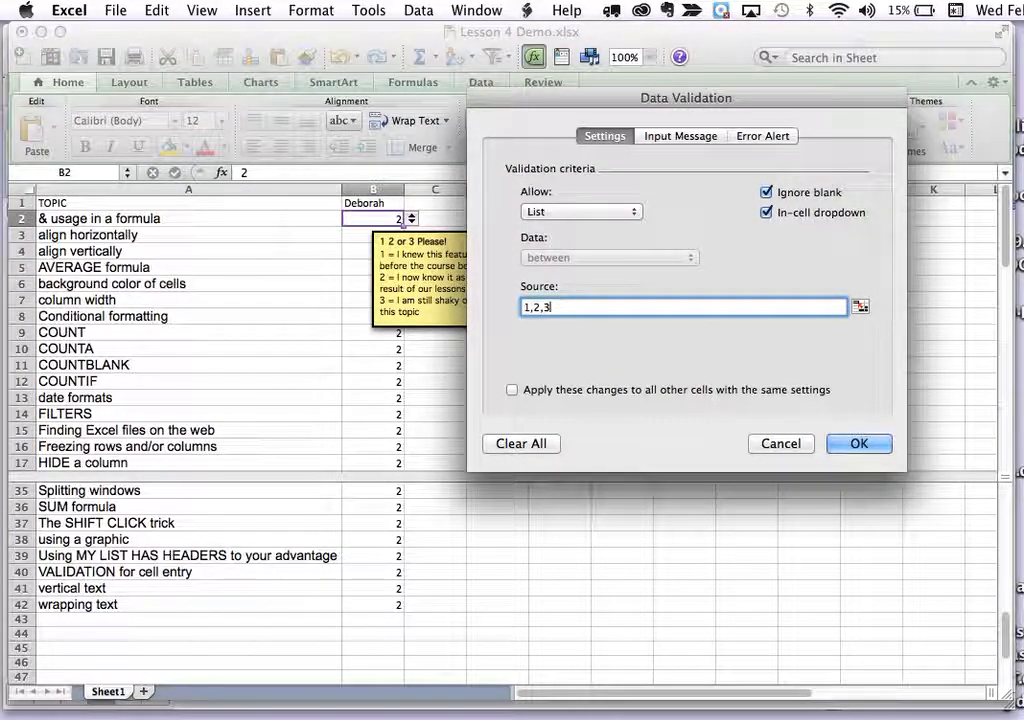
type(",_")
key("BackSpace")
key("BackSpace")
left_click(859, 443)
Test an empty entry in cell B2 again, and enter 1 in the cell
left_click(445, 364)
left_click(393, 220)
type("1")
key("Return")
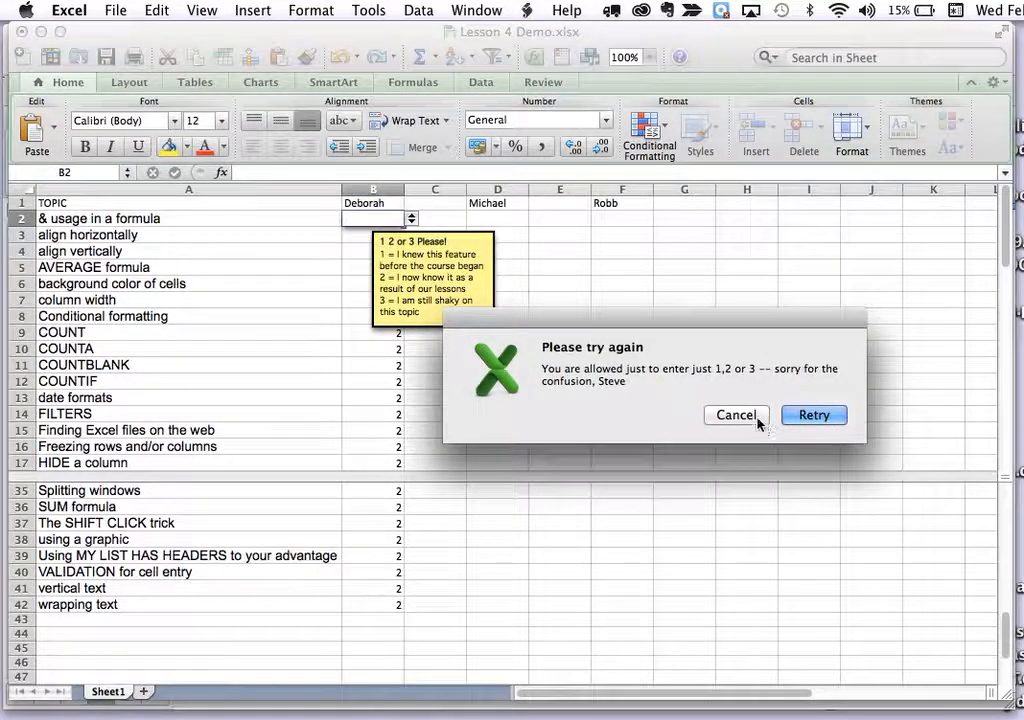
key("Return")
Set the list source of B2's validation rule to 1,2,3,* and enter * in the cell
left_click(419, 11)
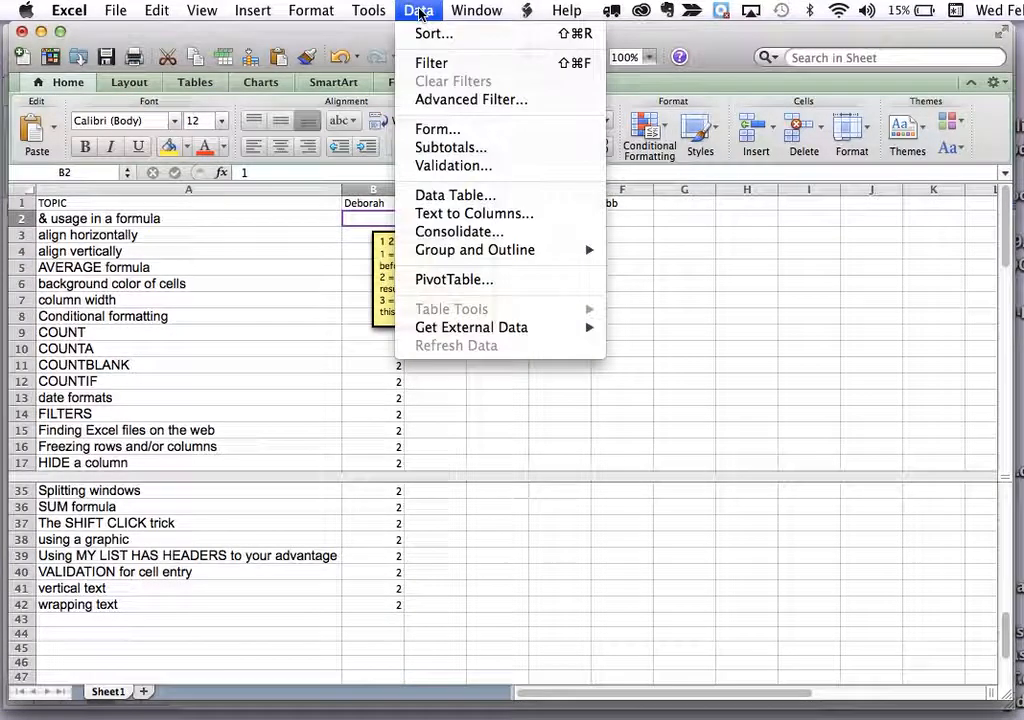
left_click(438, 165)
left_click(570, 307)
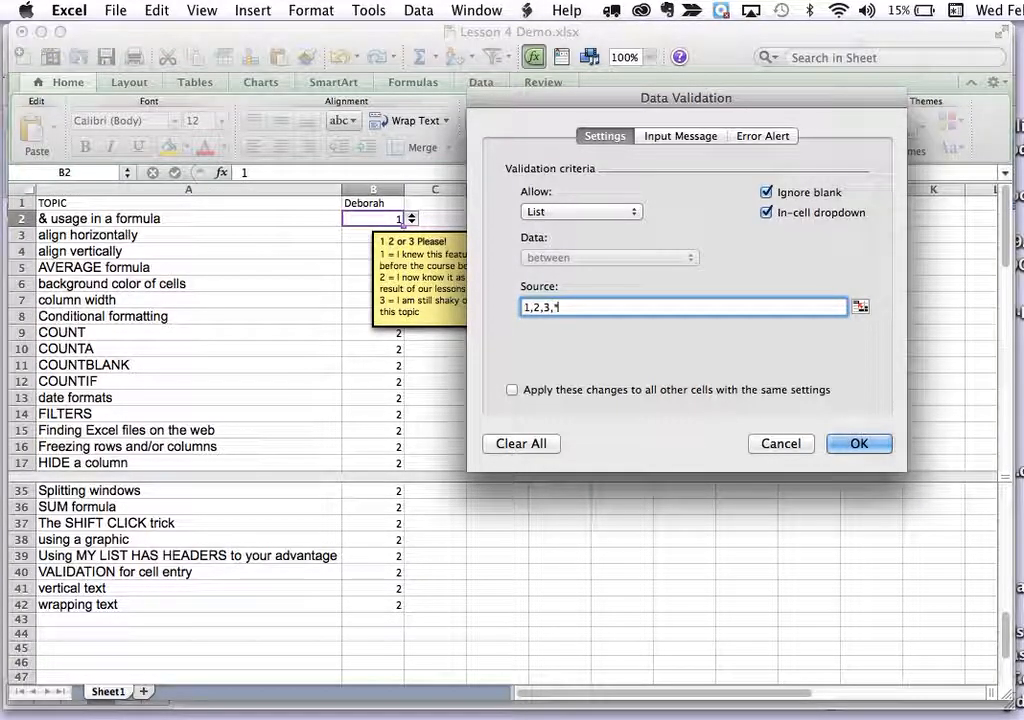
left_click(865, 445)
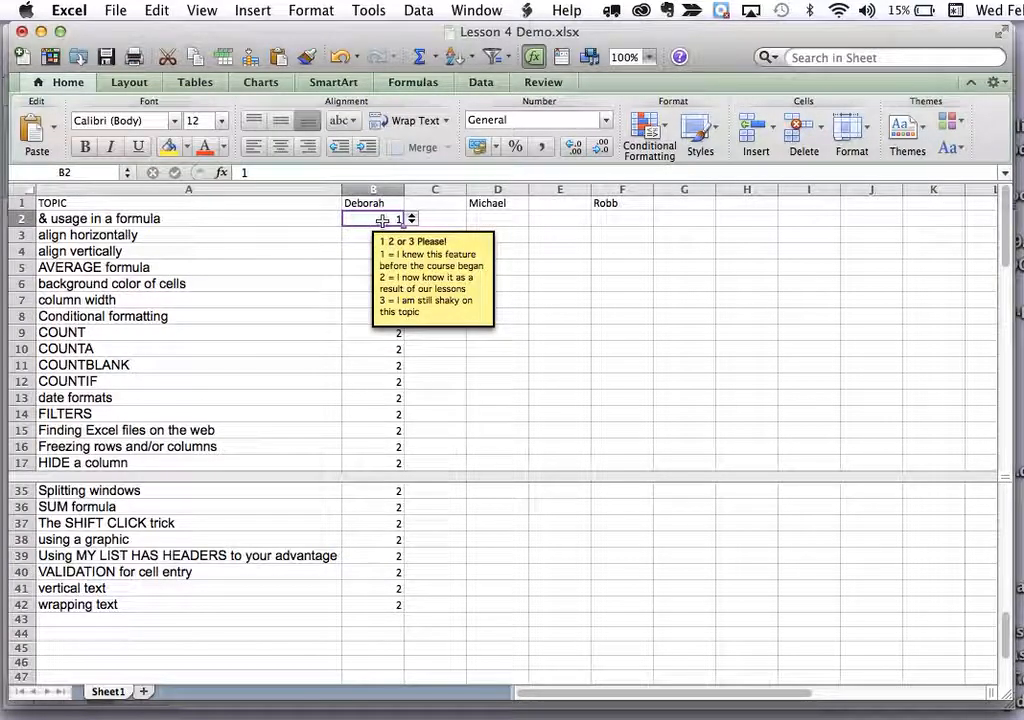
type("*")
key("Return")
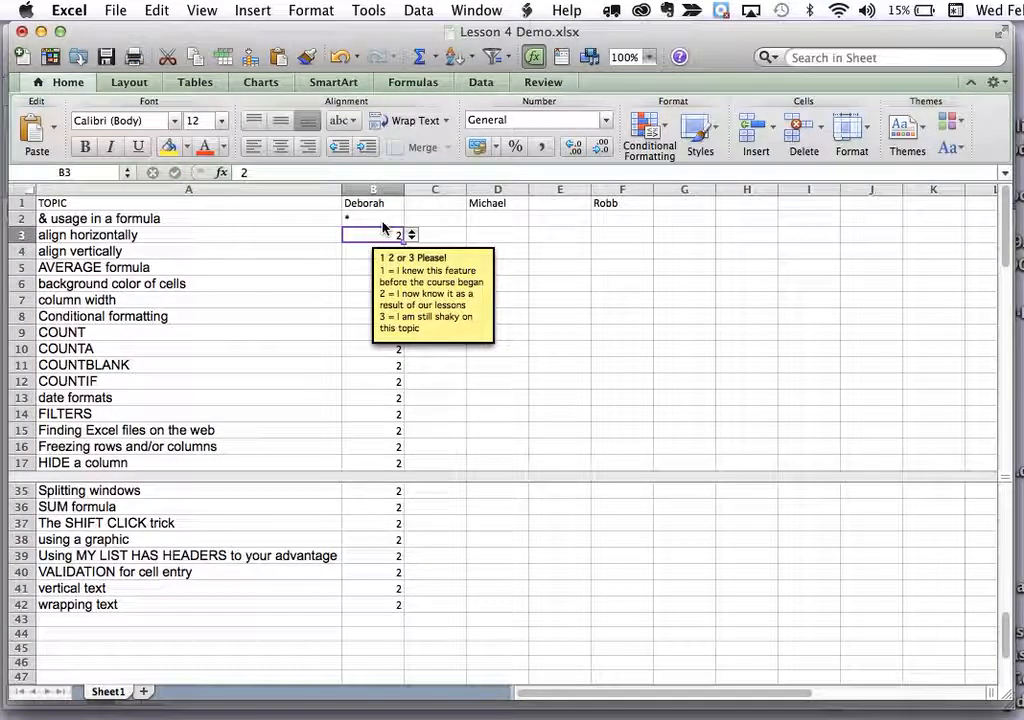
Fill the asterisk and validation rule from B2 down through B42, and center the filled cells
left_click(384, 218)
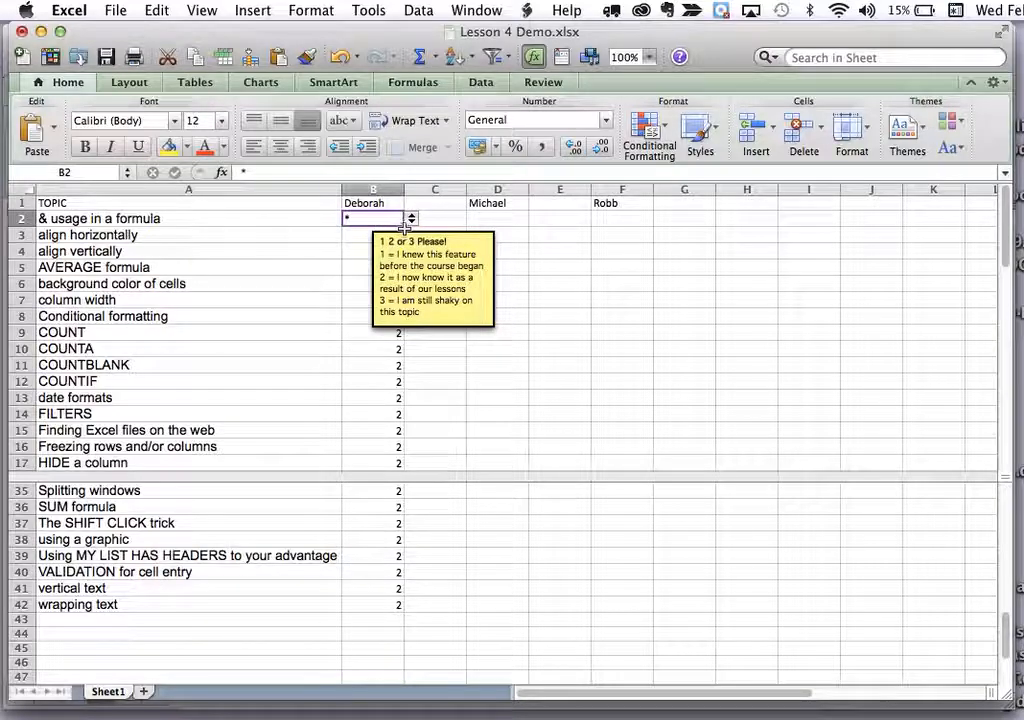
left_click(371, 601, "shift")
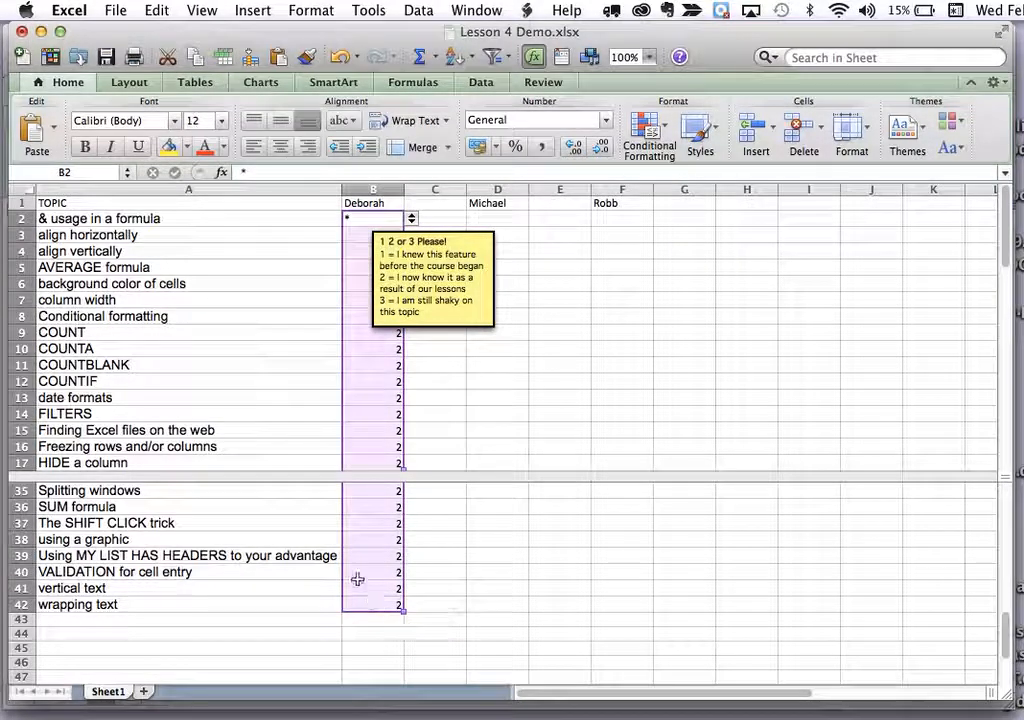
left_click(161, 12)
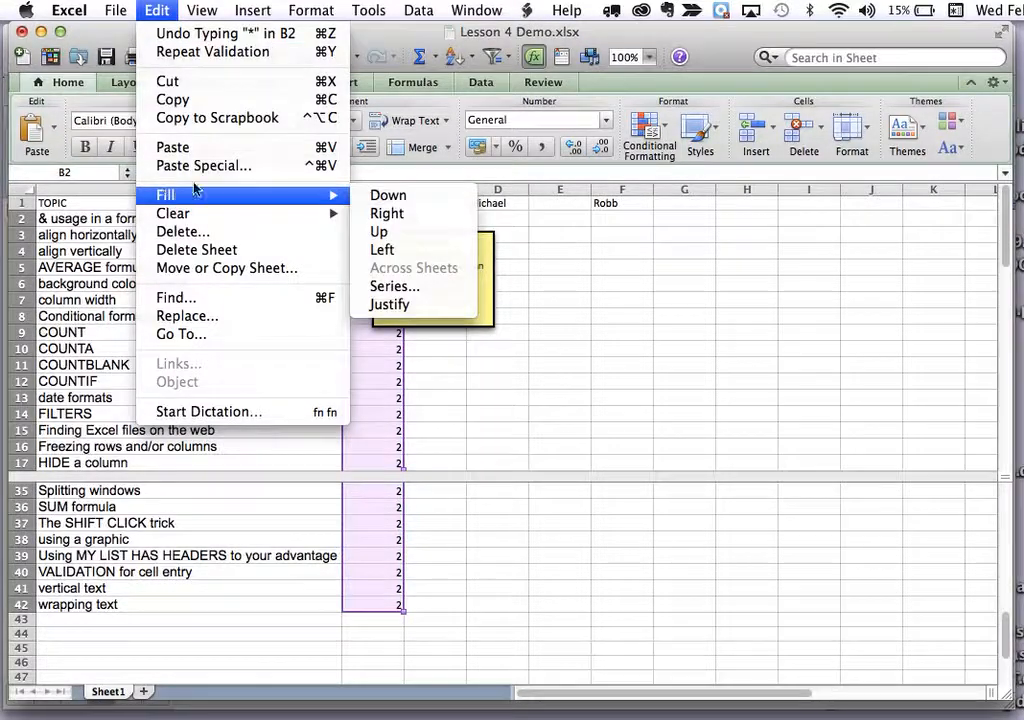
mouse_move(337, 196)
left_click(382, 196)
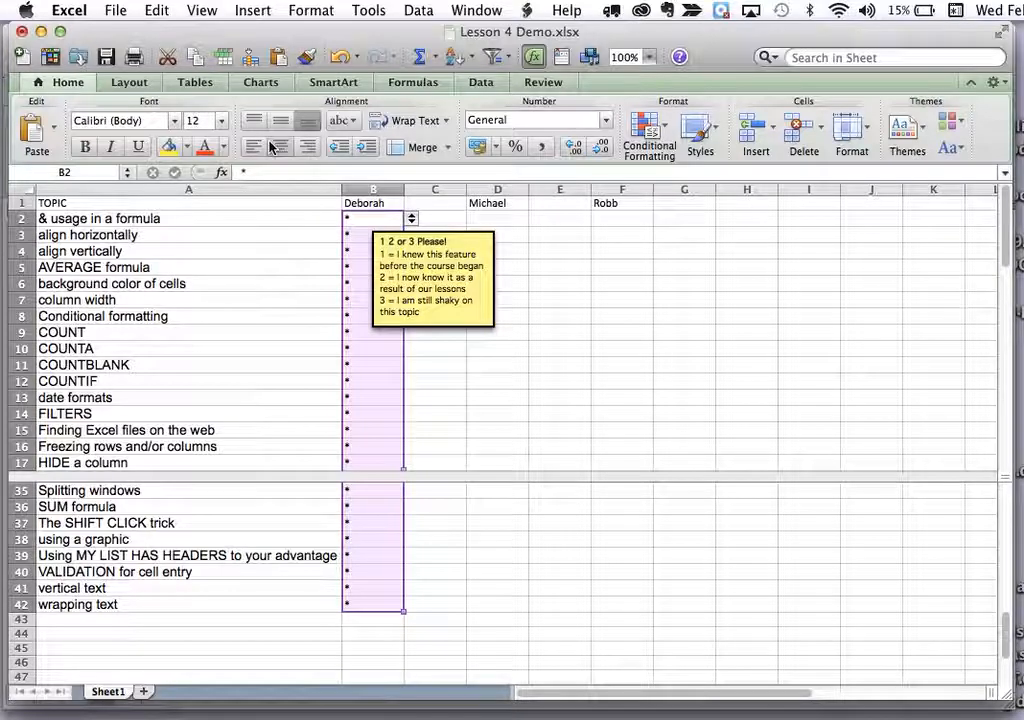
left_click(280, 146)
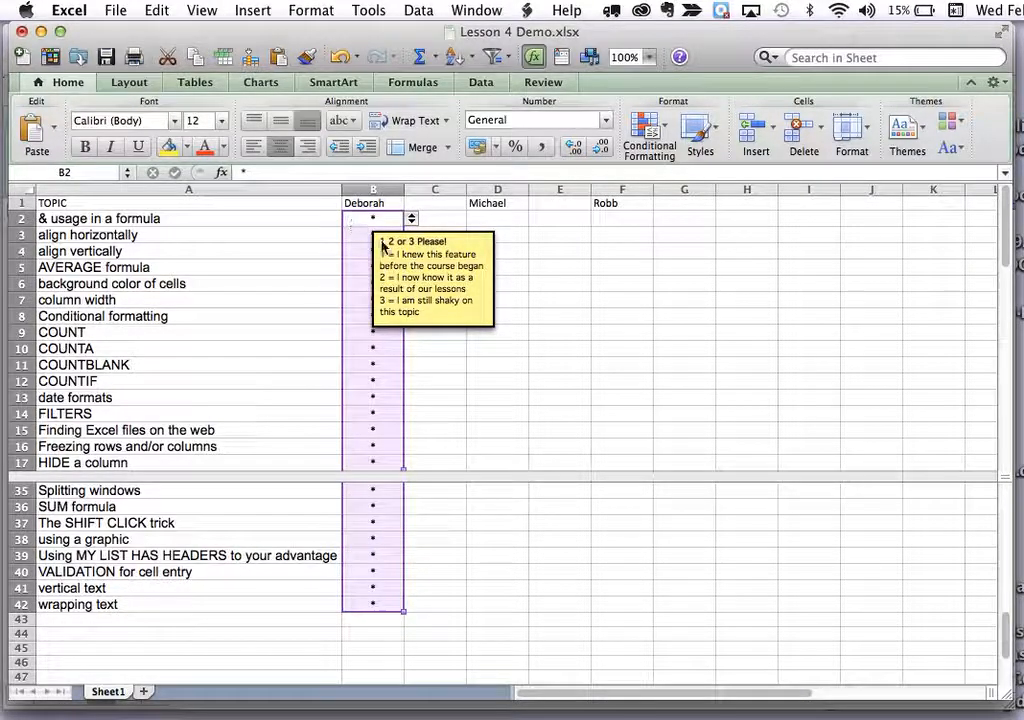
Copy the filled range B2:B42 into the other two participant columns, starting at D2 and F2
left_click(500, 220)
key("super+v")
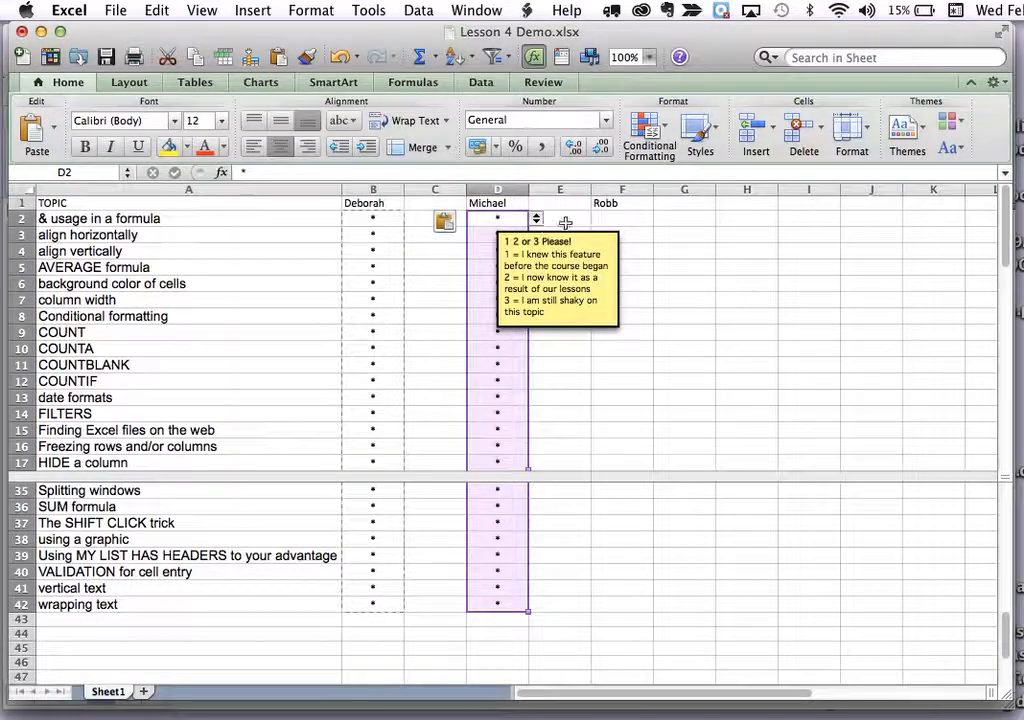
left_click(603, 218)
key("super+v")
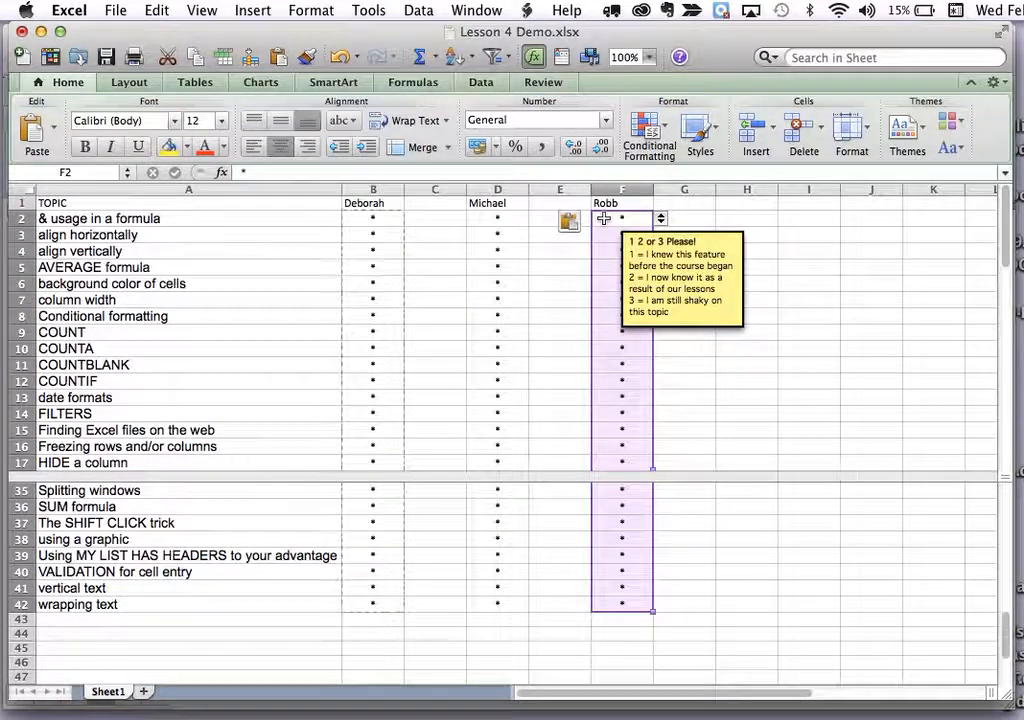
left_click(561, 582)
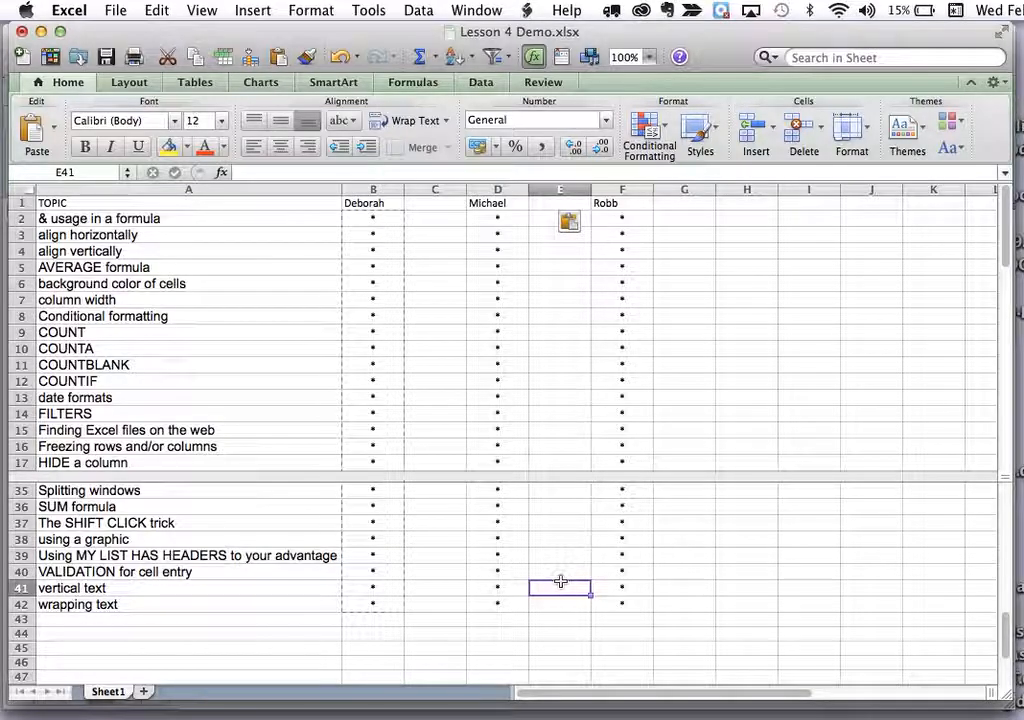
Enter the header "results in" in cell C1 and copy it to E1 and G1
left_click(430, 204)
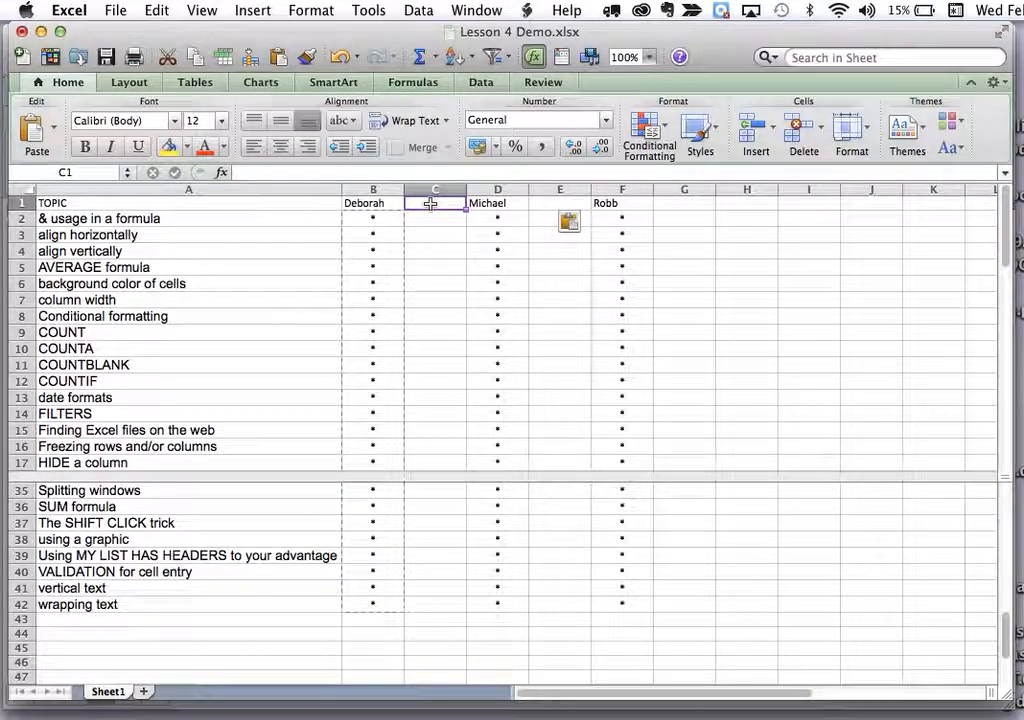
type("results in")
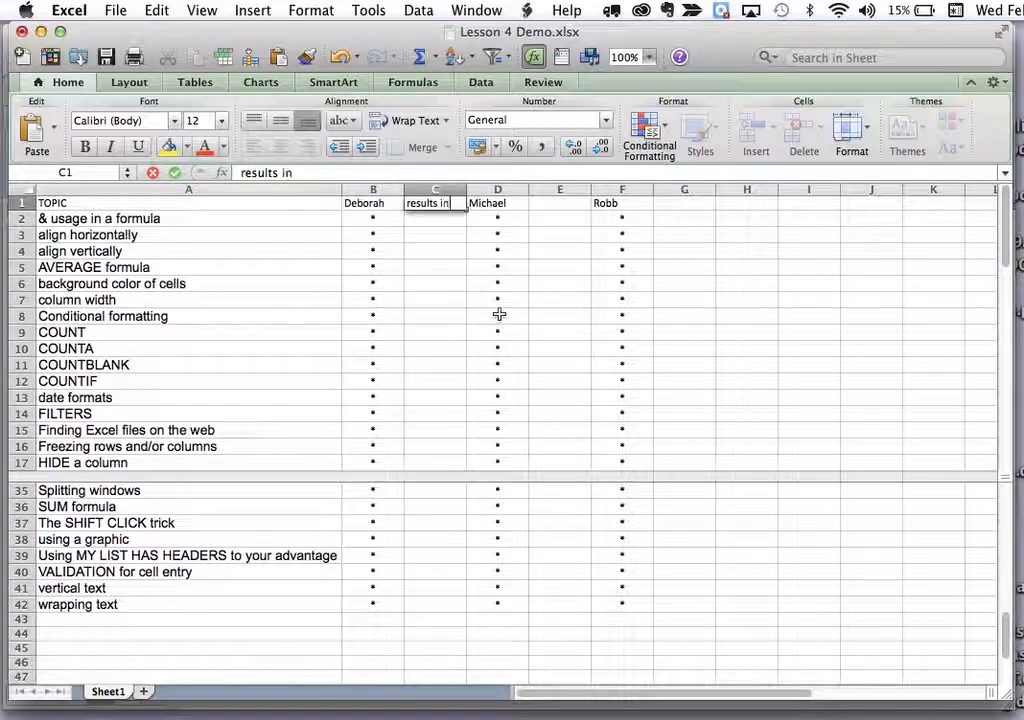
key("Return")
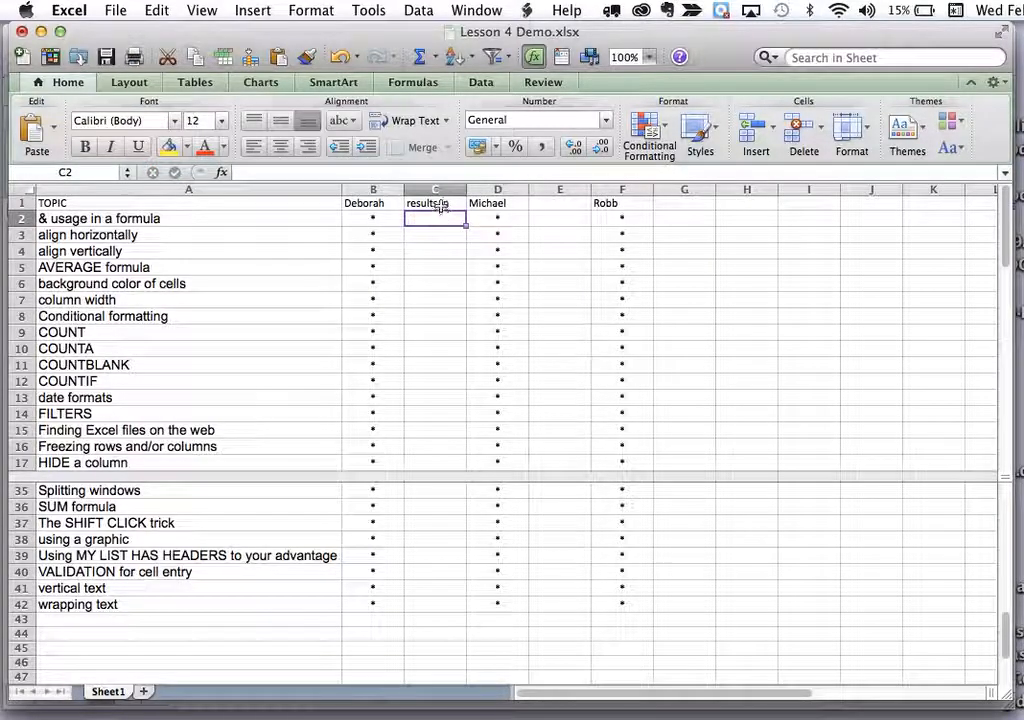
key("super+c")
left_click(560, 200)
key("super+v")
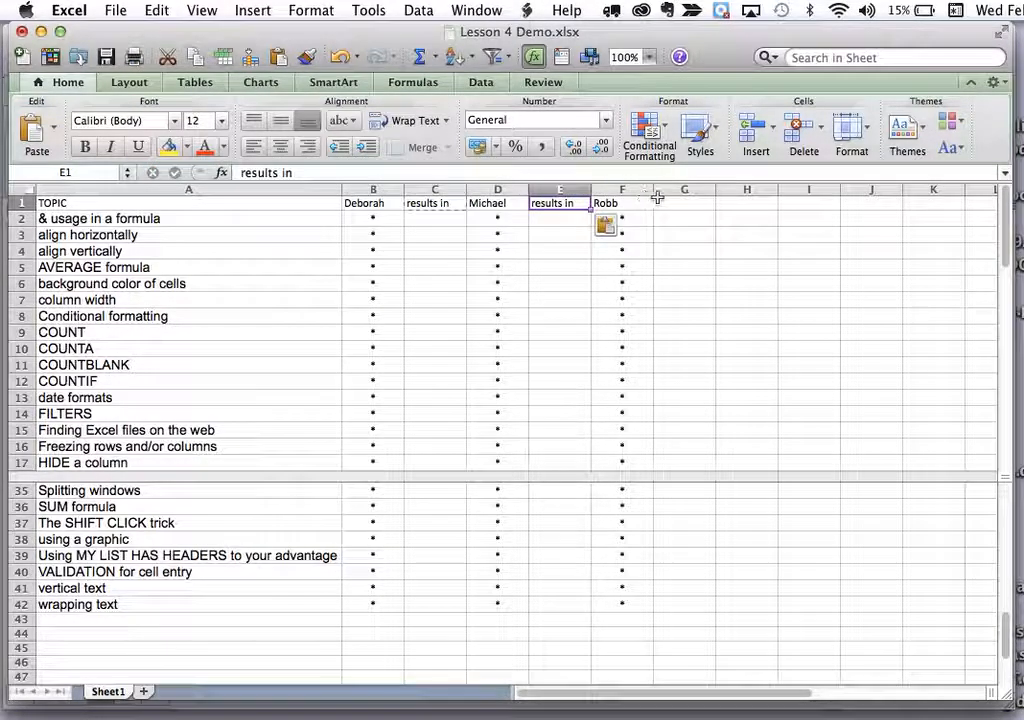
left_click(677, 203)
key("super+v")
left_click(452, 541)
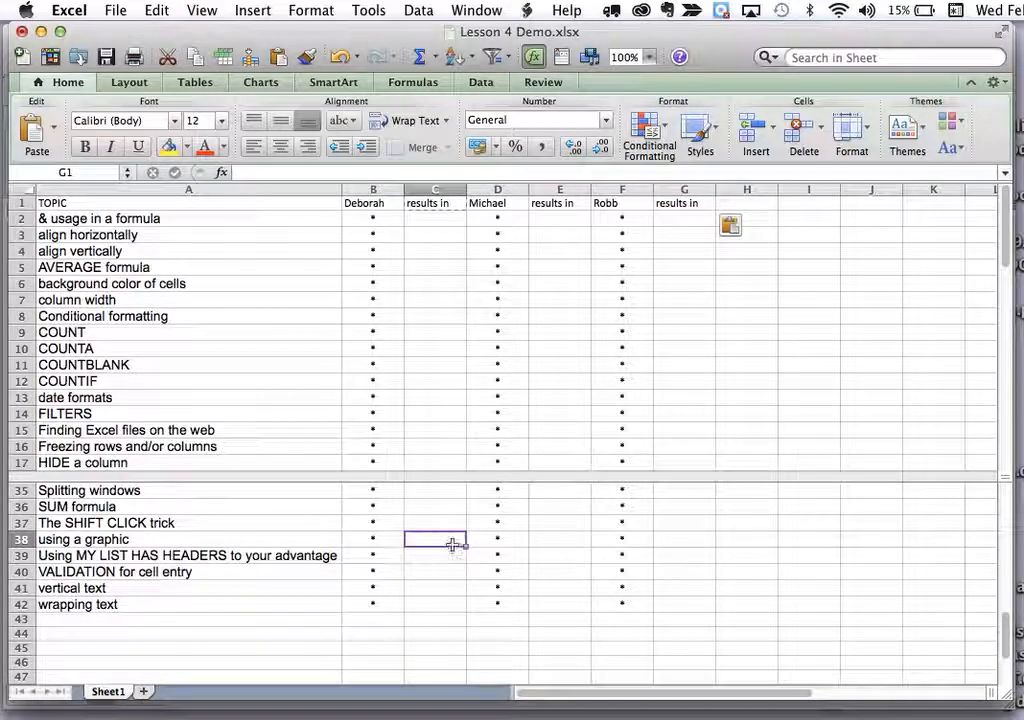
Enter the rating codes 1, 2 and 3 in cells B50 to B52 below the topic list
left_click_drag(1007, 632, 1006, 653)
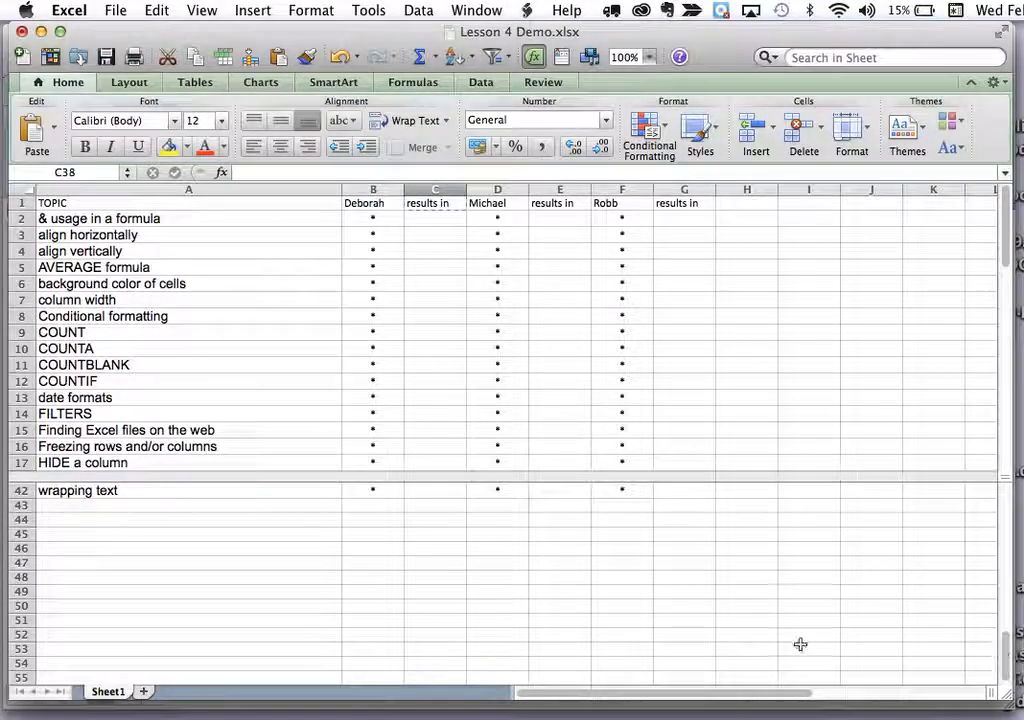
left_click(372, 607)
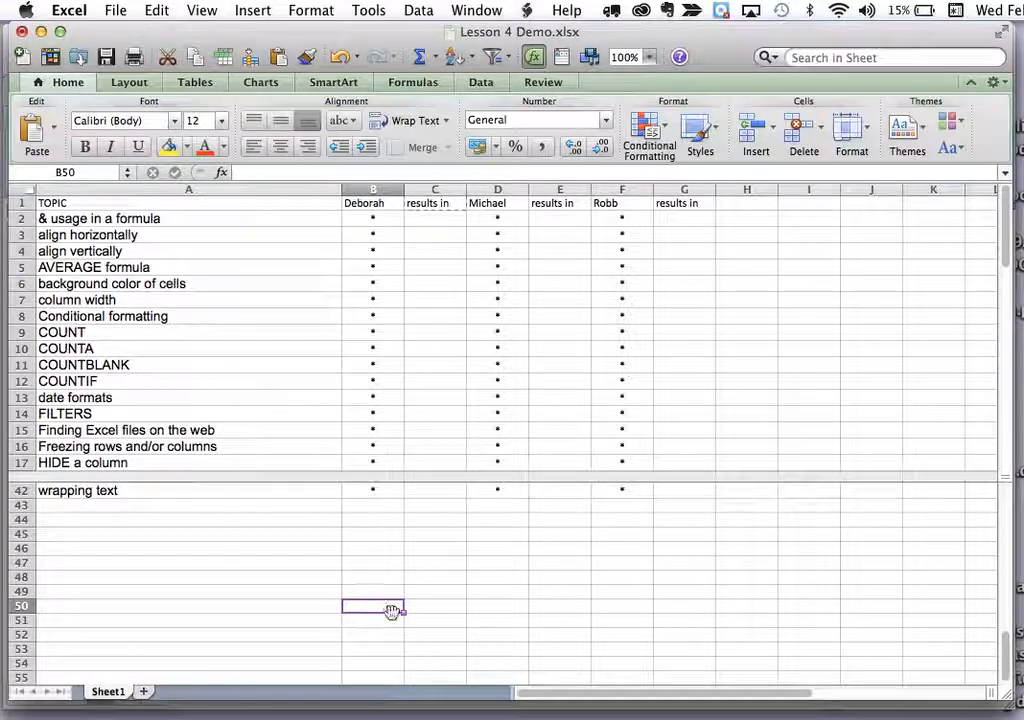
type("1")
key("Return")
type("2")
key("Return")
type("3")
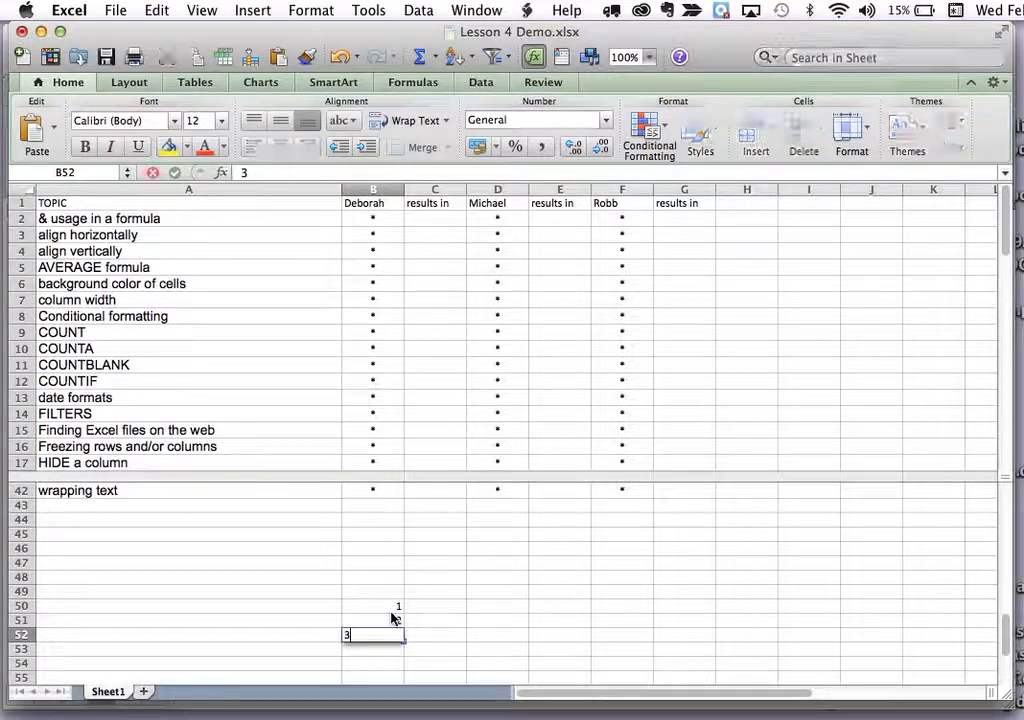
key("Return")
Enter the meaning of rating 1 in C50: "I knew this feature before the course began."
left_click(427, 607)
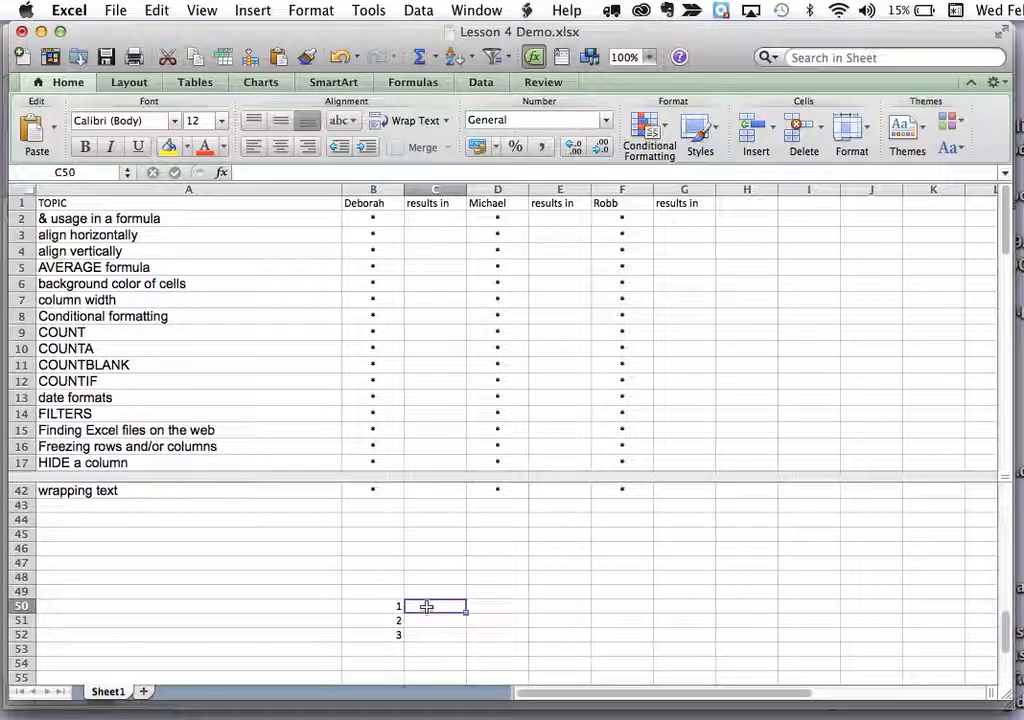
type("l knew this feature")
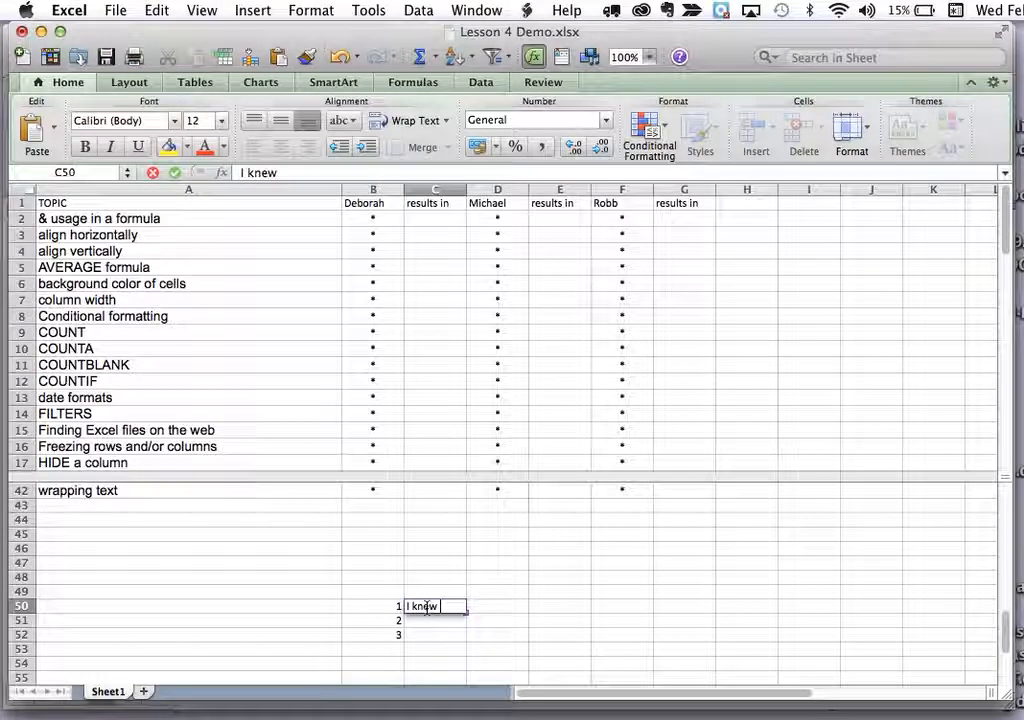
type(" before ")
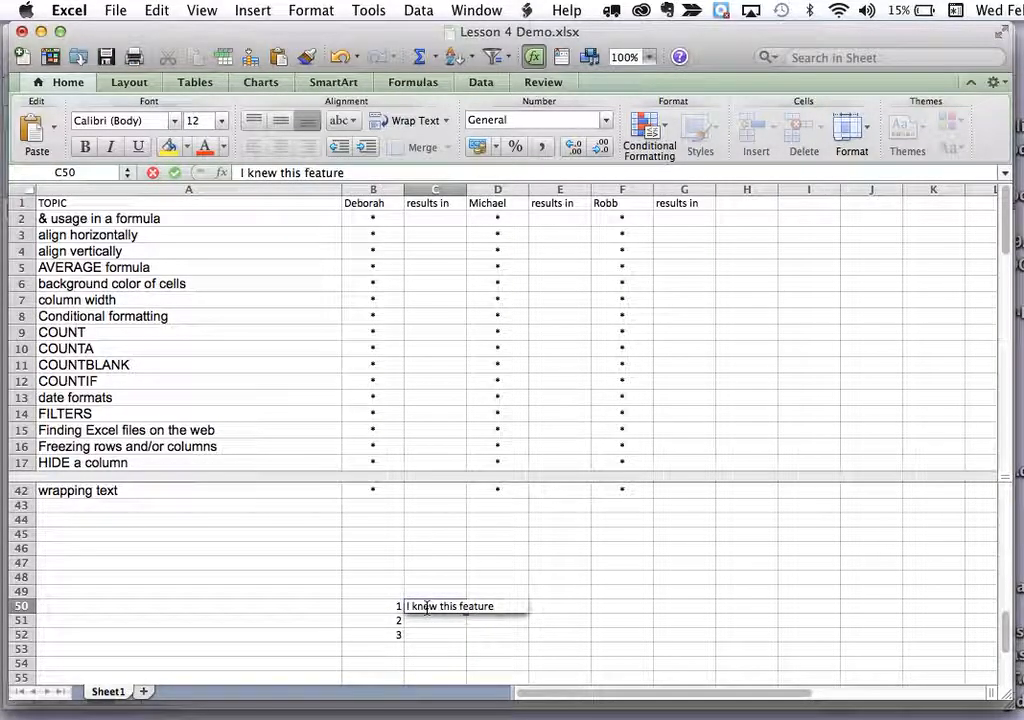
type("the c")
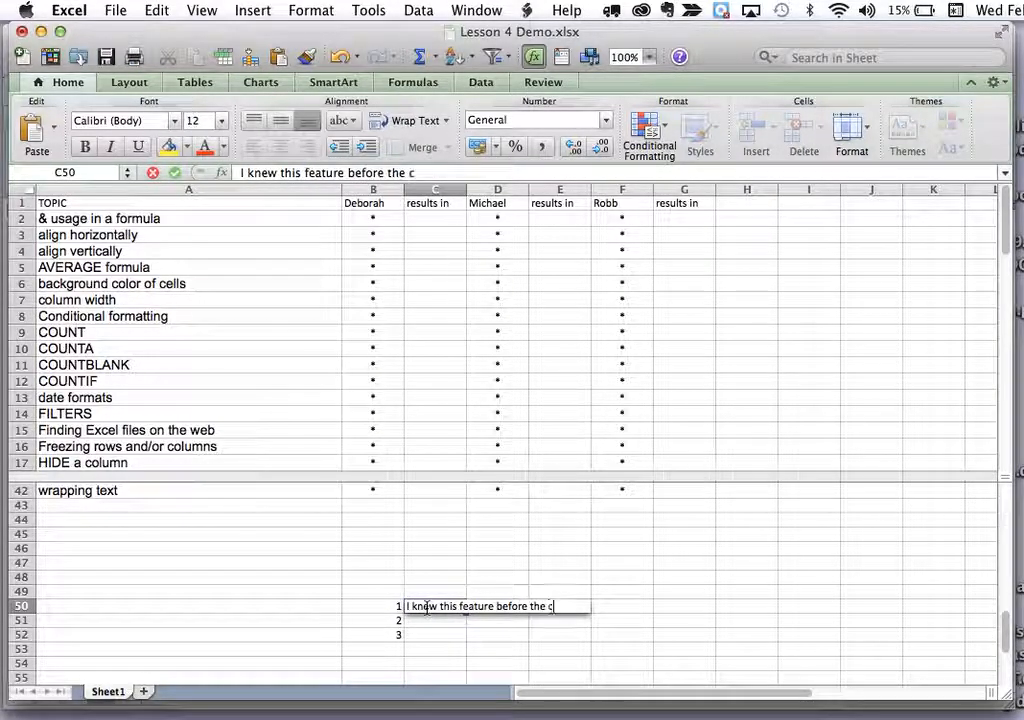
type("ourse began")
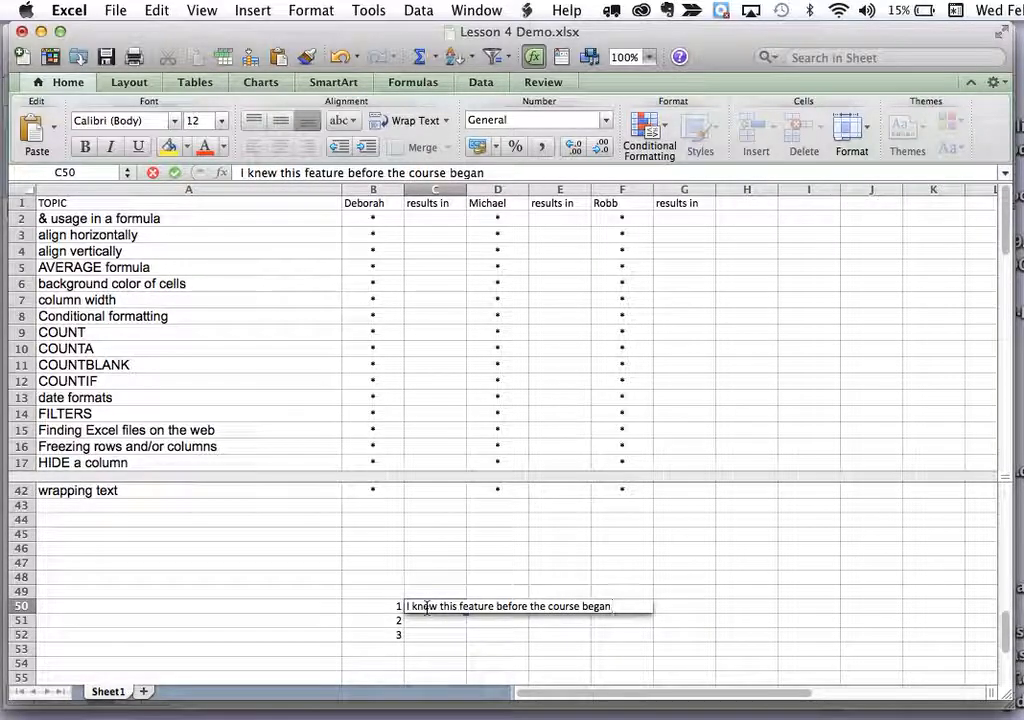
type(".")
key("Return")
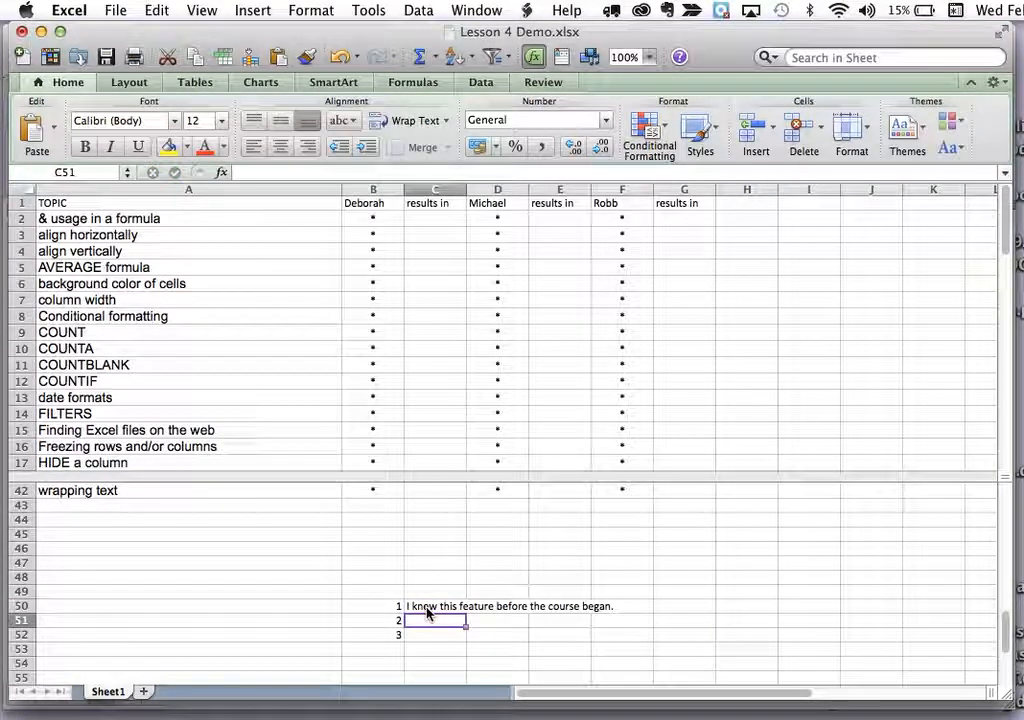
Enter the meaning of rating 2 in C51: "I learned this as part of the first few lessons."
type("I leare")
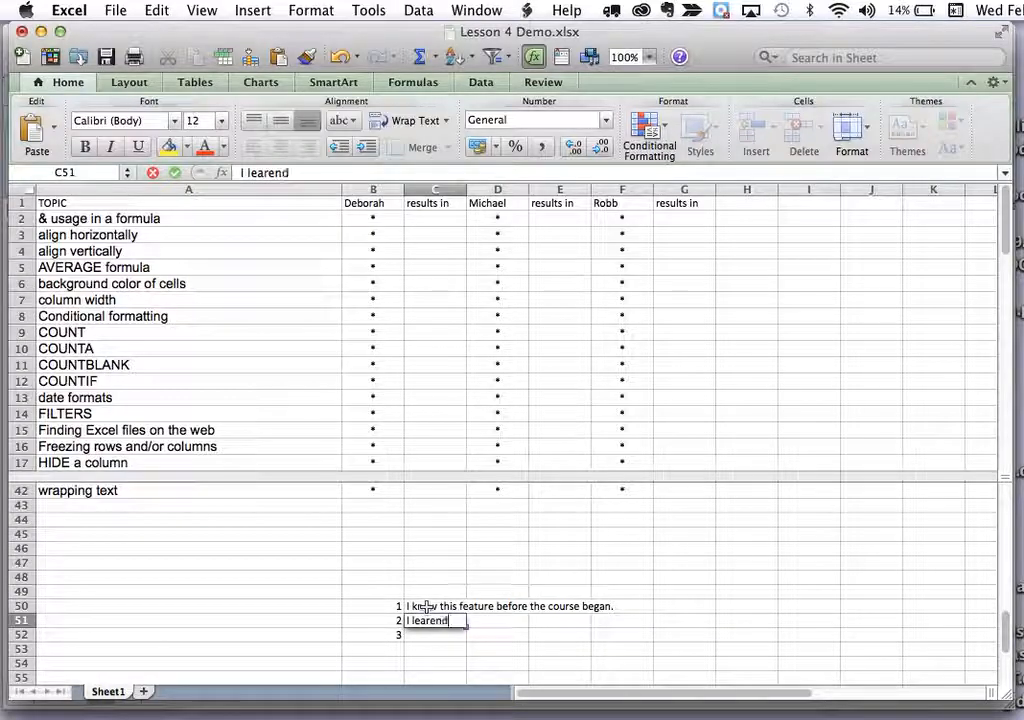
key("BackSpace")
type("ned this as part of ")
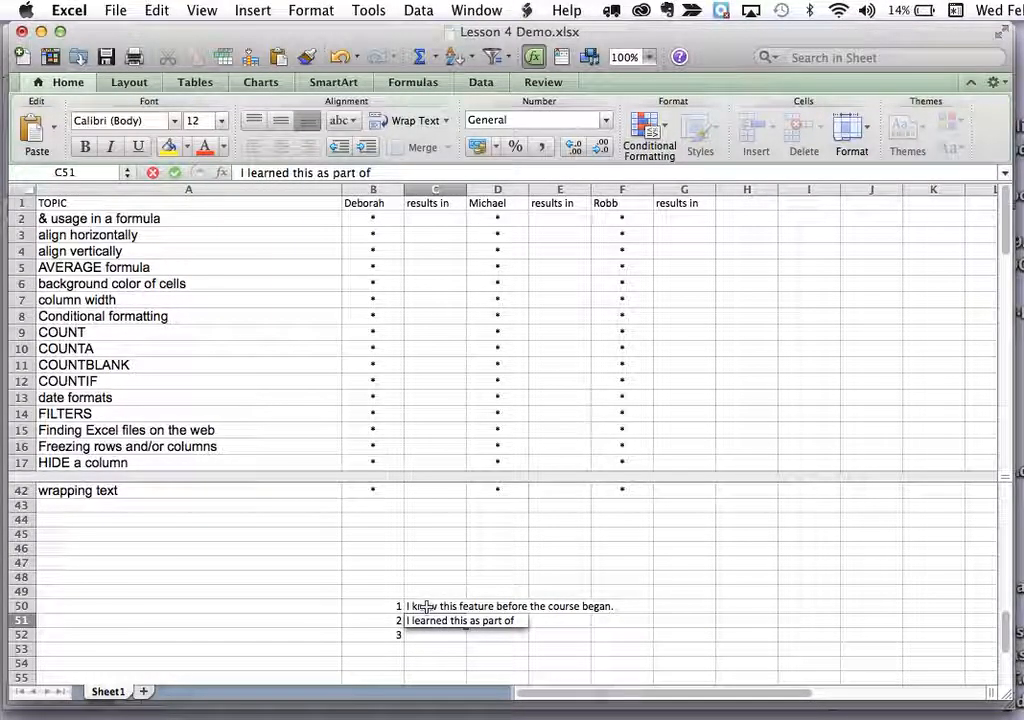
type("the f")
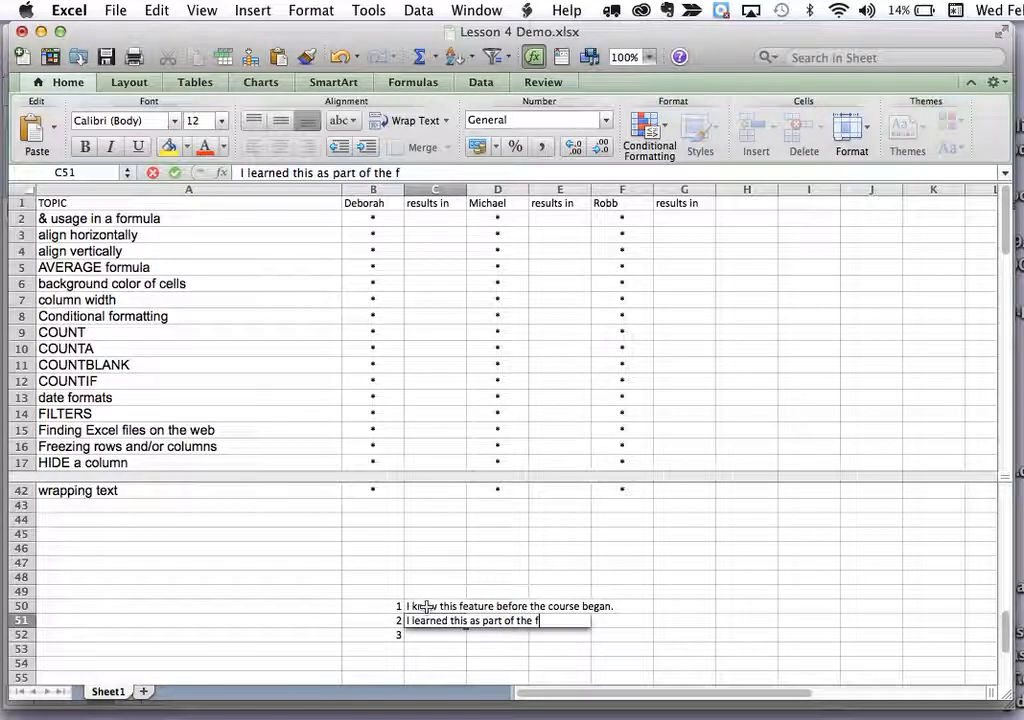
type("irst few lessons")
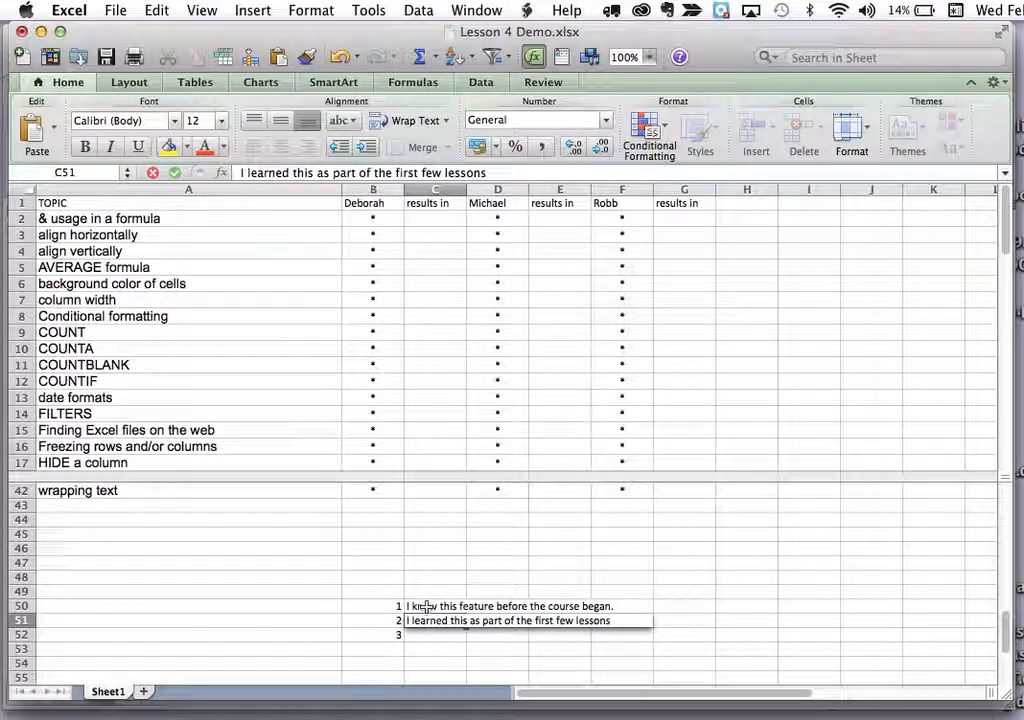
type(".")
key("Return")
Enter "I am still shaky on this feature." in C52 for rating 3, and fill the lookup list B50:C52 with yellow
type("I am still shaky ")
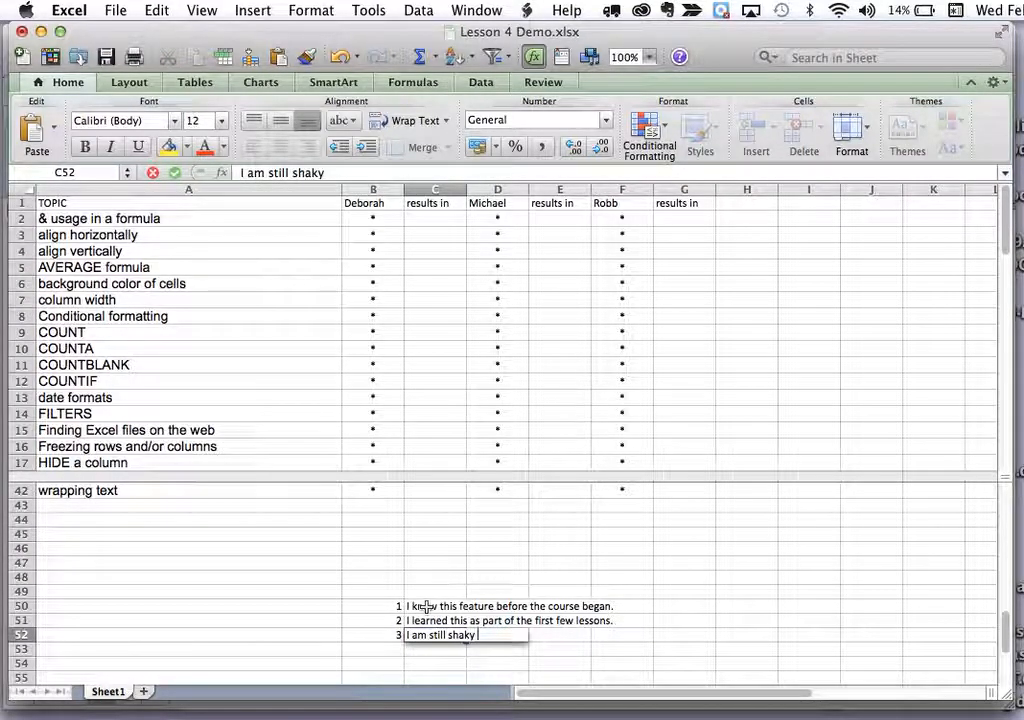
type("on this fea")
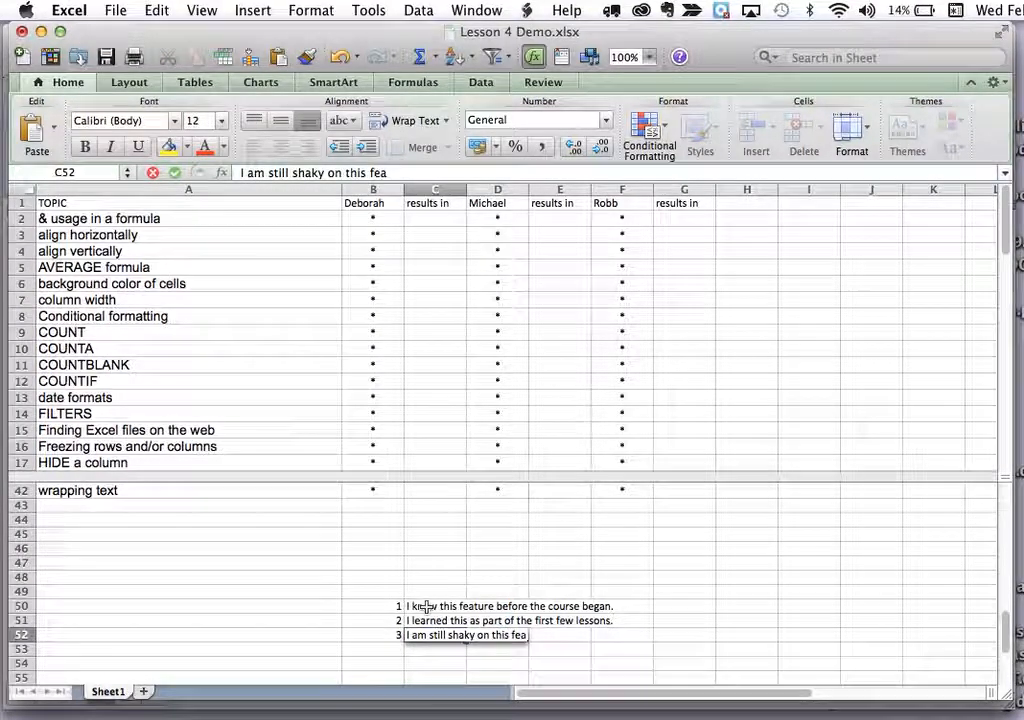
type("ture.")
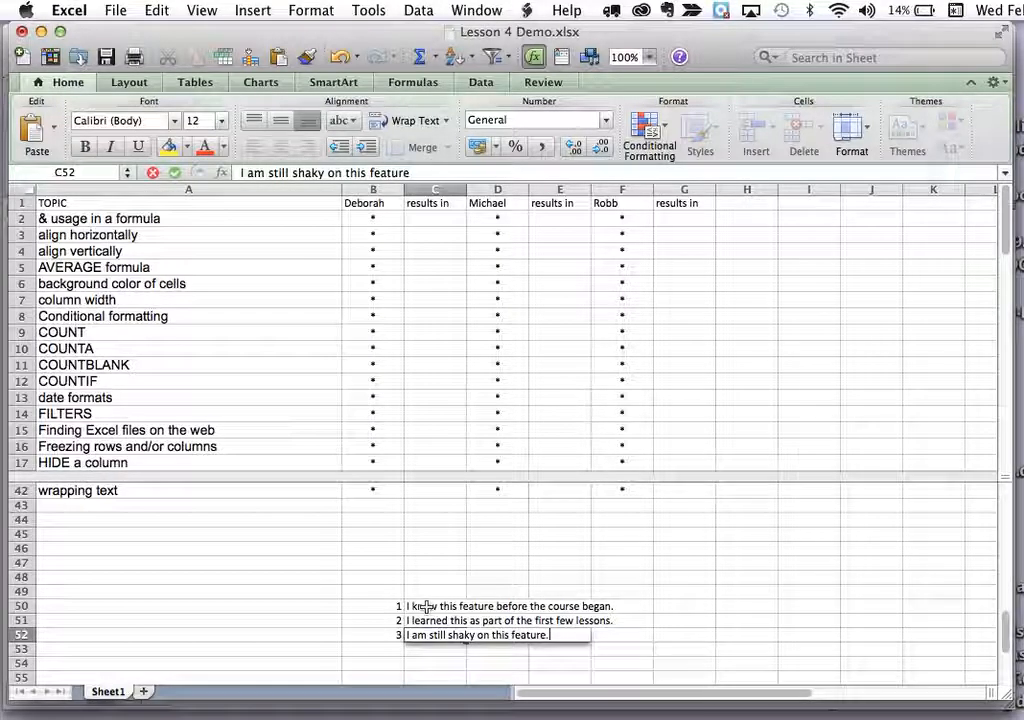
key("Return")
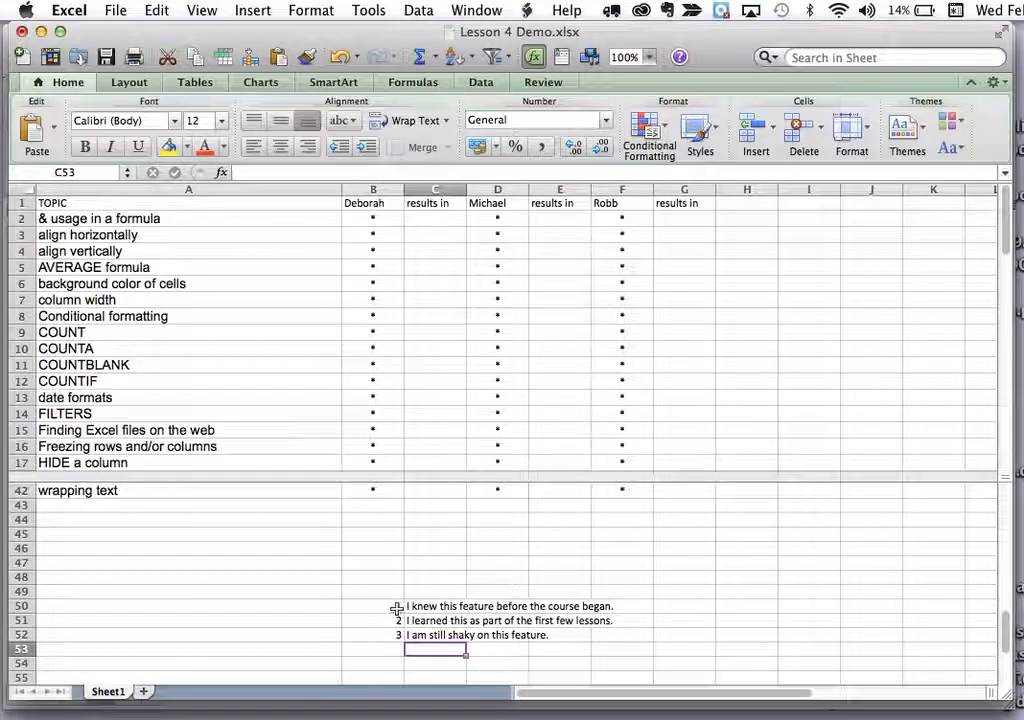
left_click(391, 606)
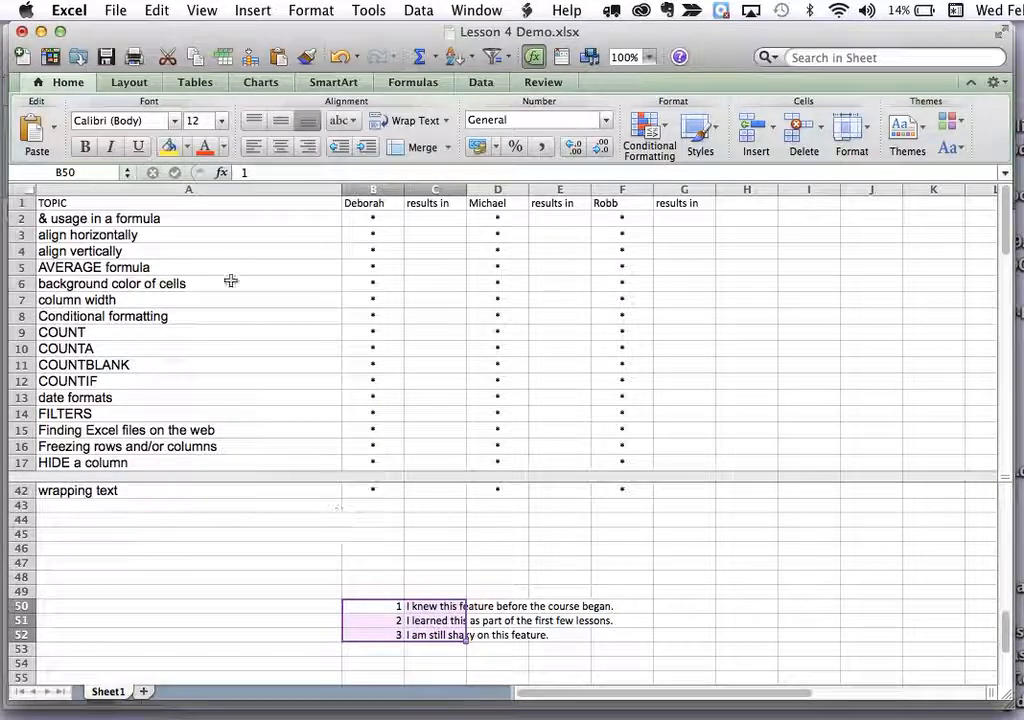
left_click(167, 147)
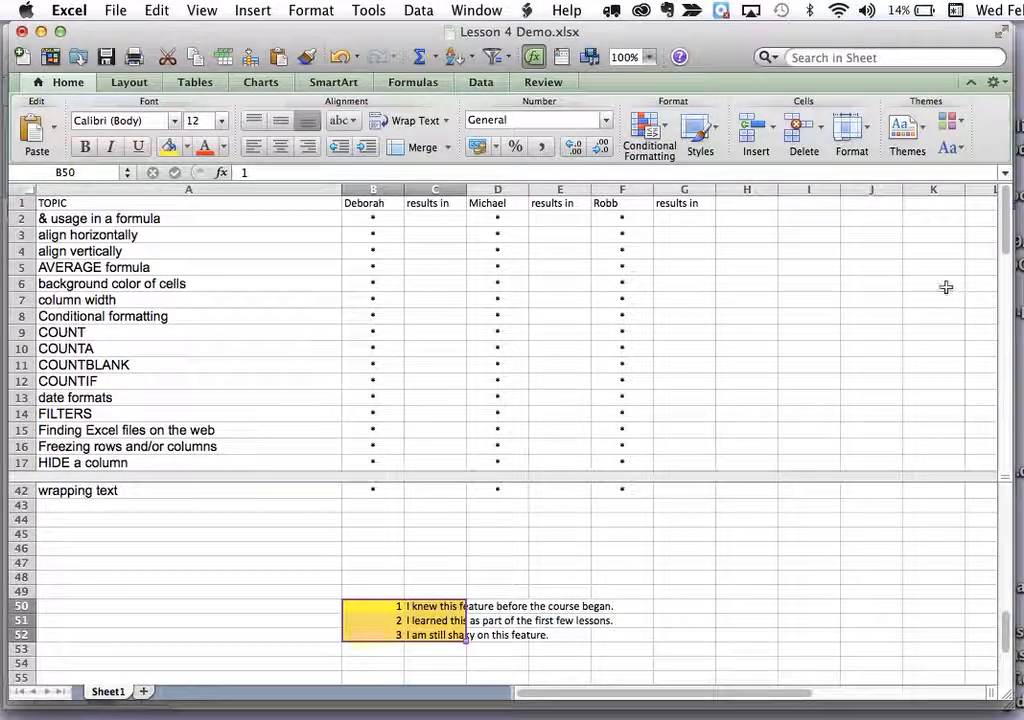
Enter the formula =LOOKUP(B2,B50:B52,C50:C52) in C2 to return the meaning of the first participant's rating
left_click(432, 215)
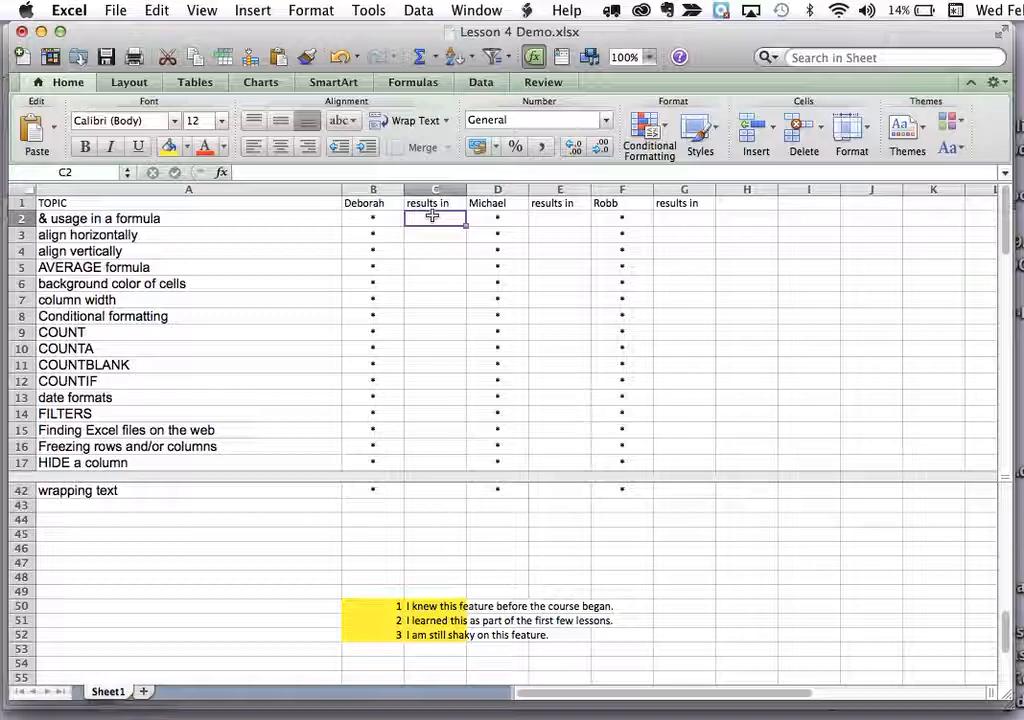
type("=")
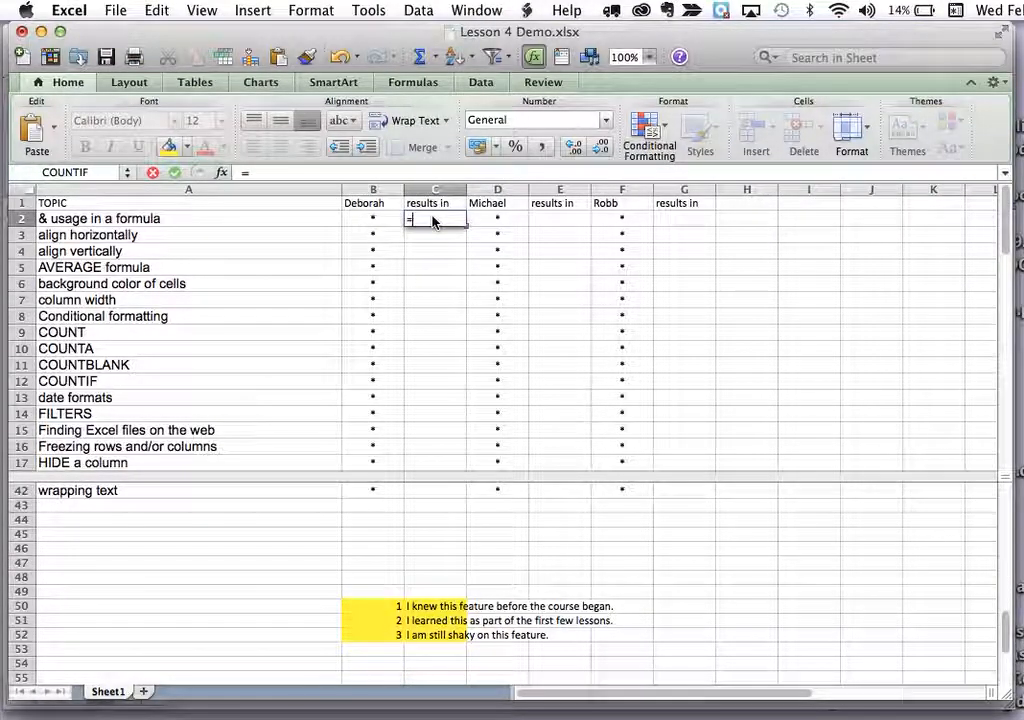
type("LOO")
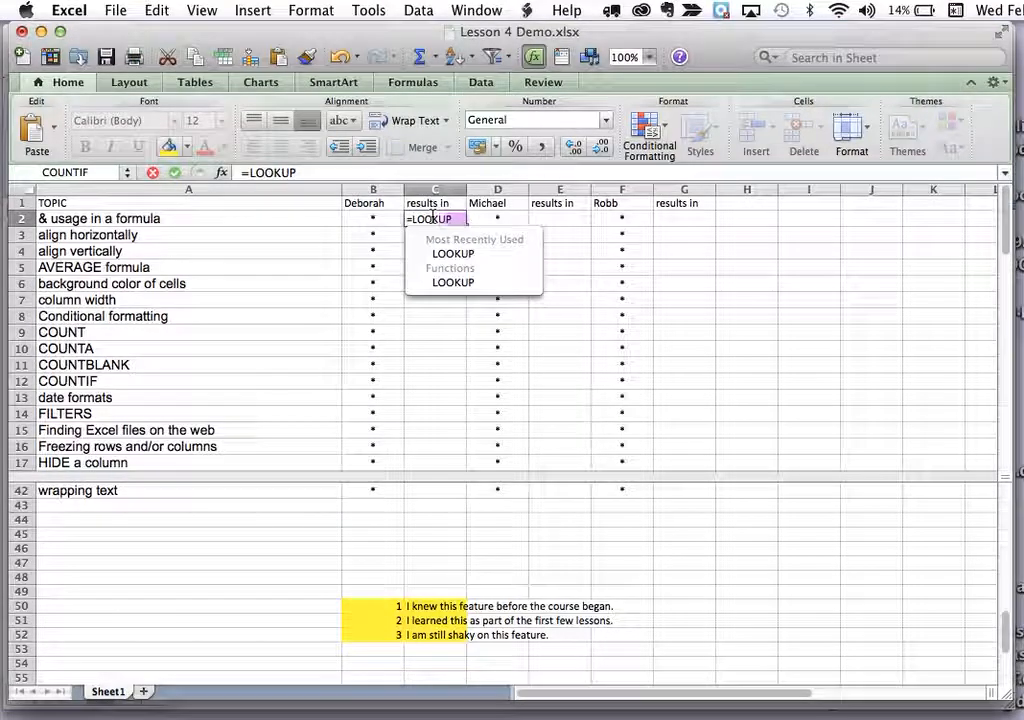
type("KUP(")
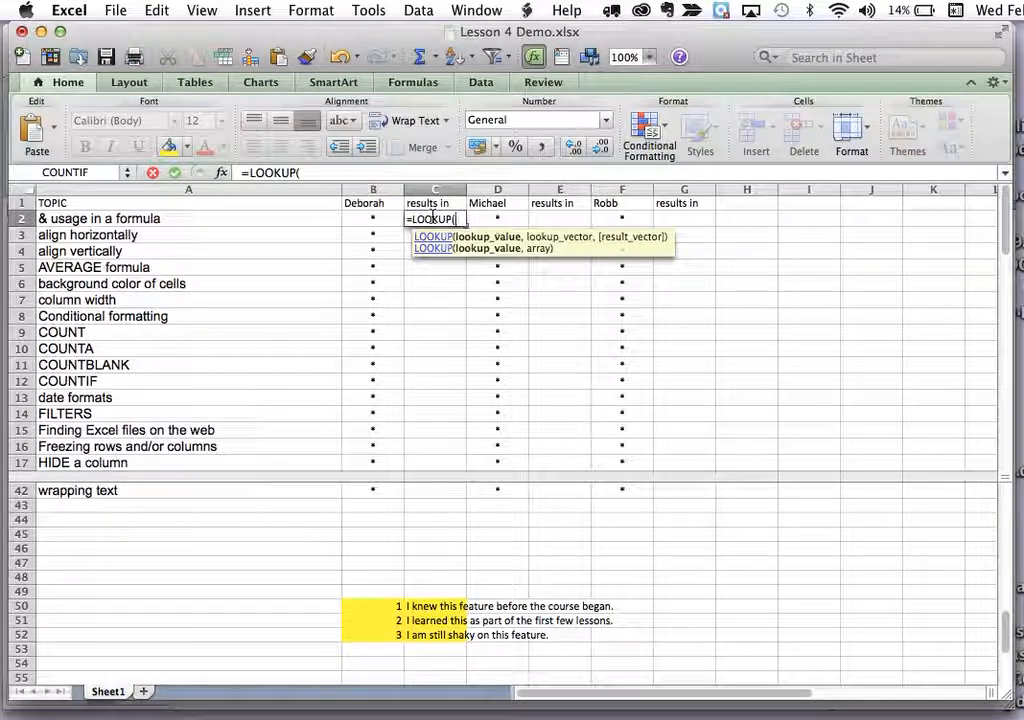
type("B2,")
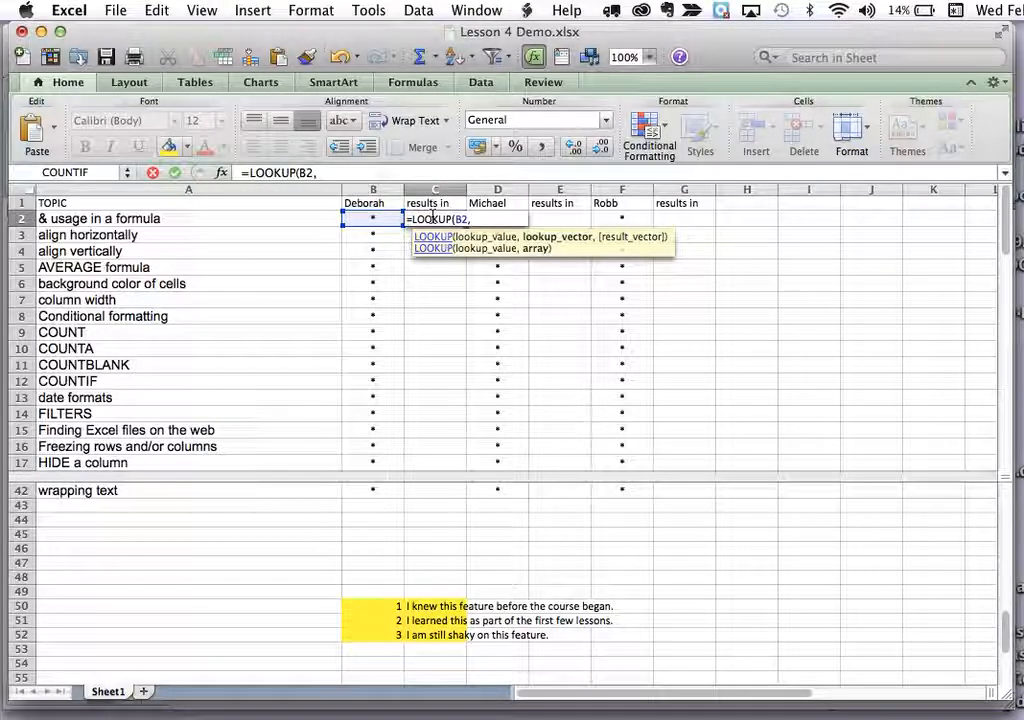
type("B50")
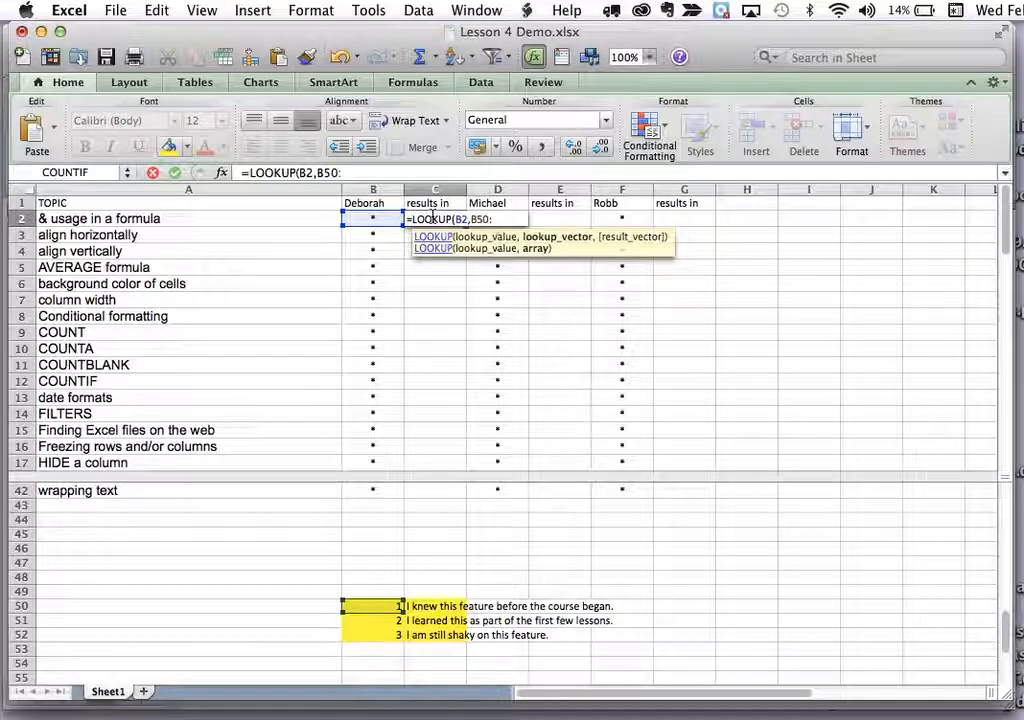
type(":B52")
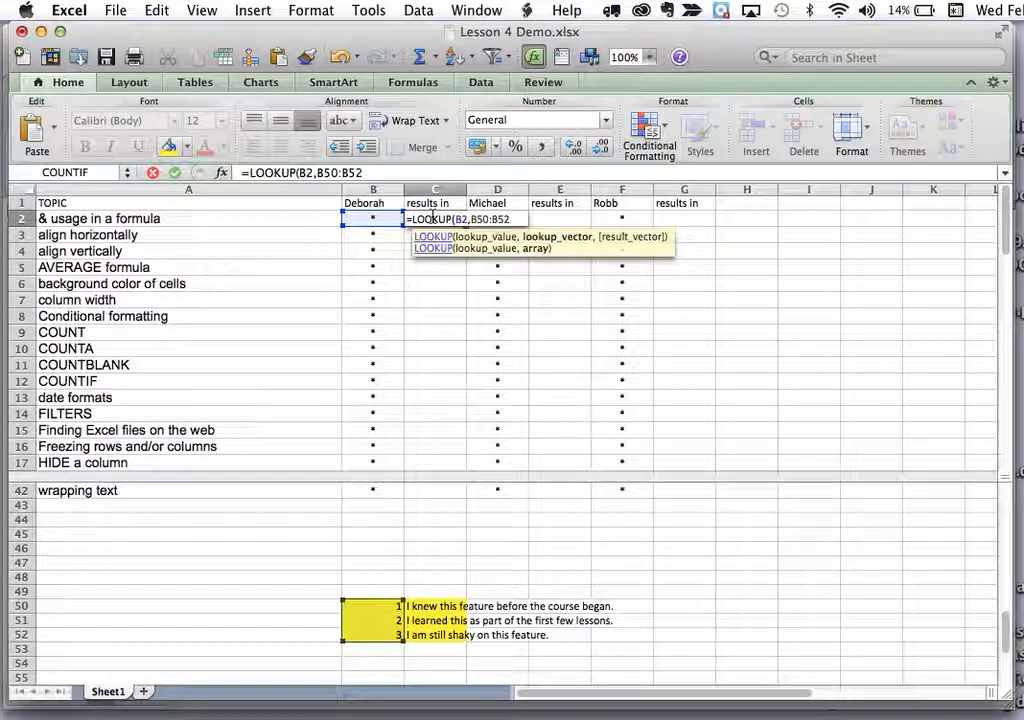
type(",")
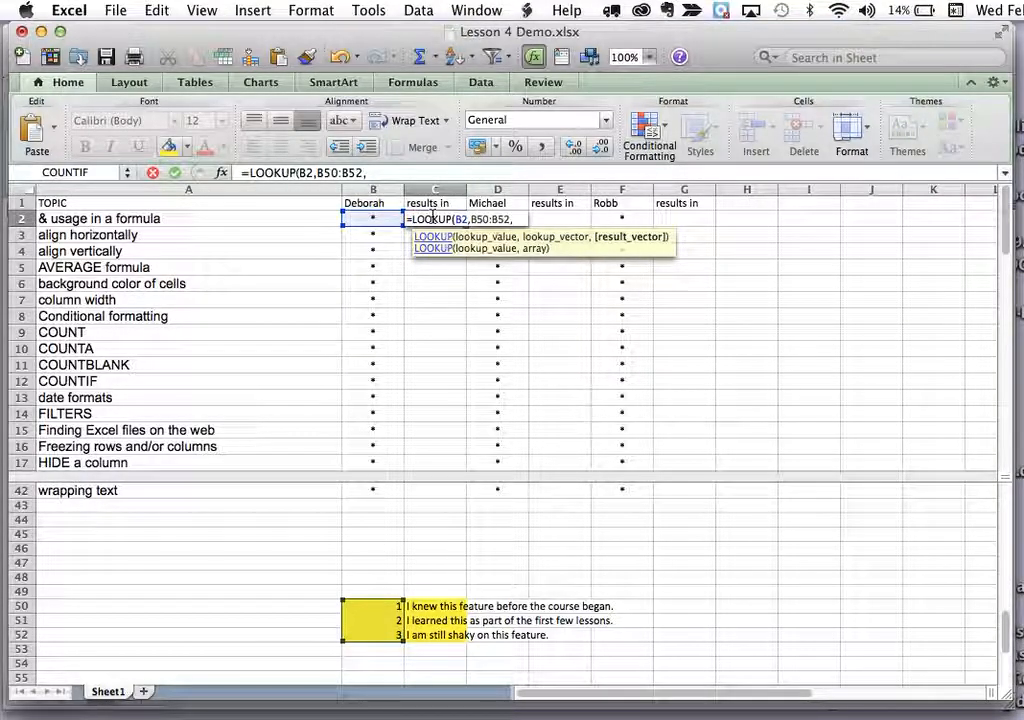
type("C50")
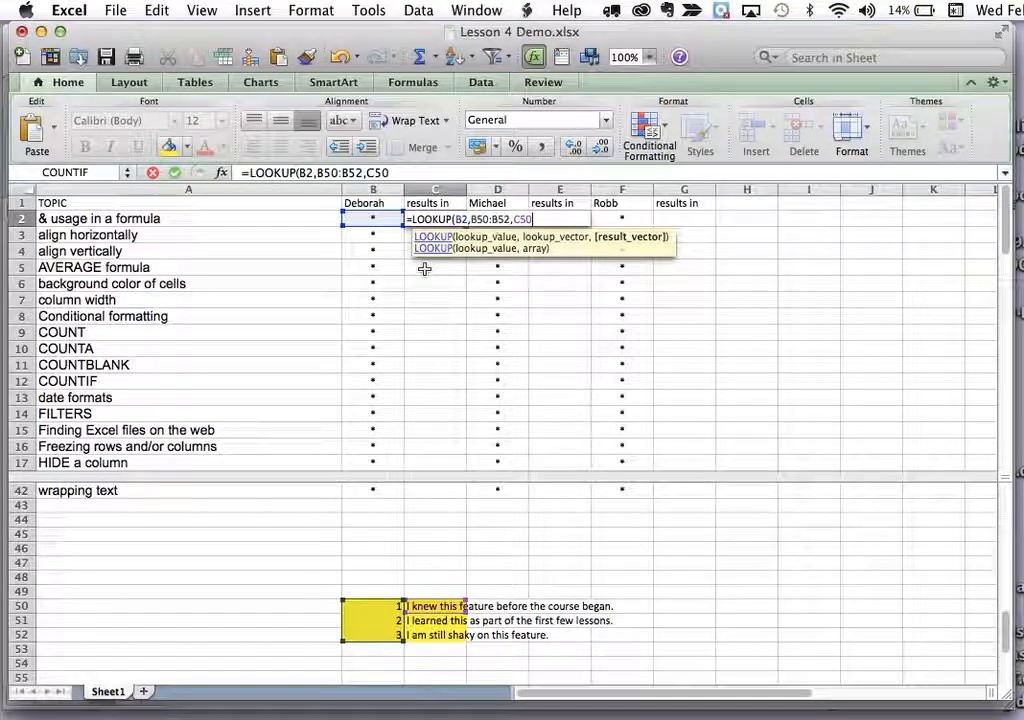
type(":C52")
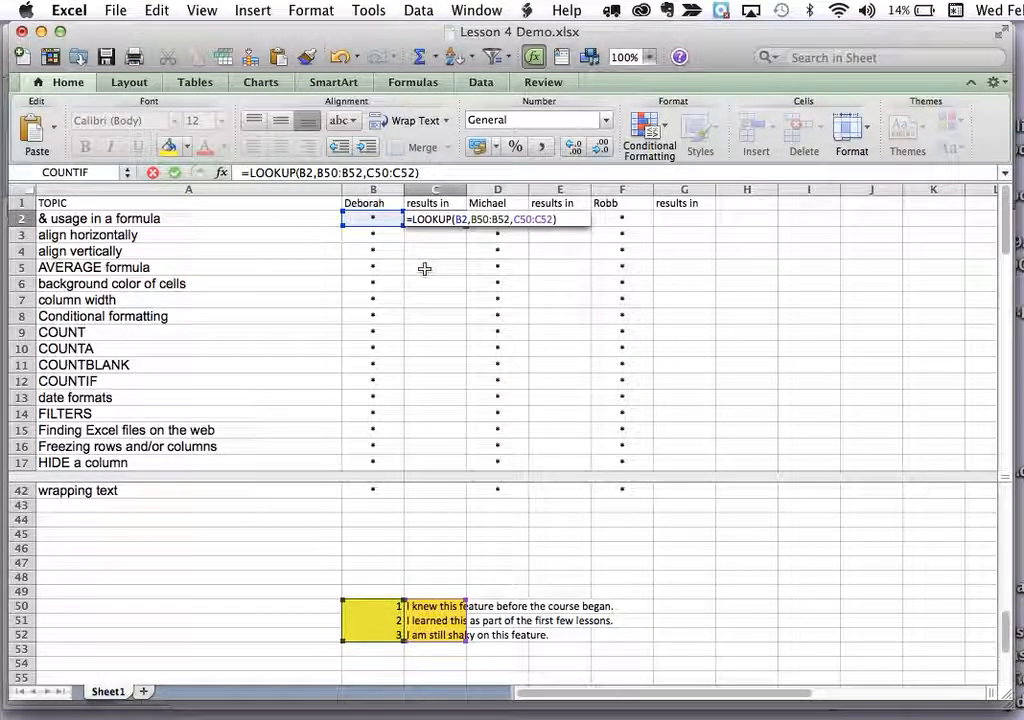
key("Return")
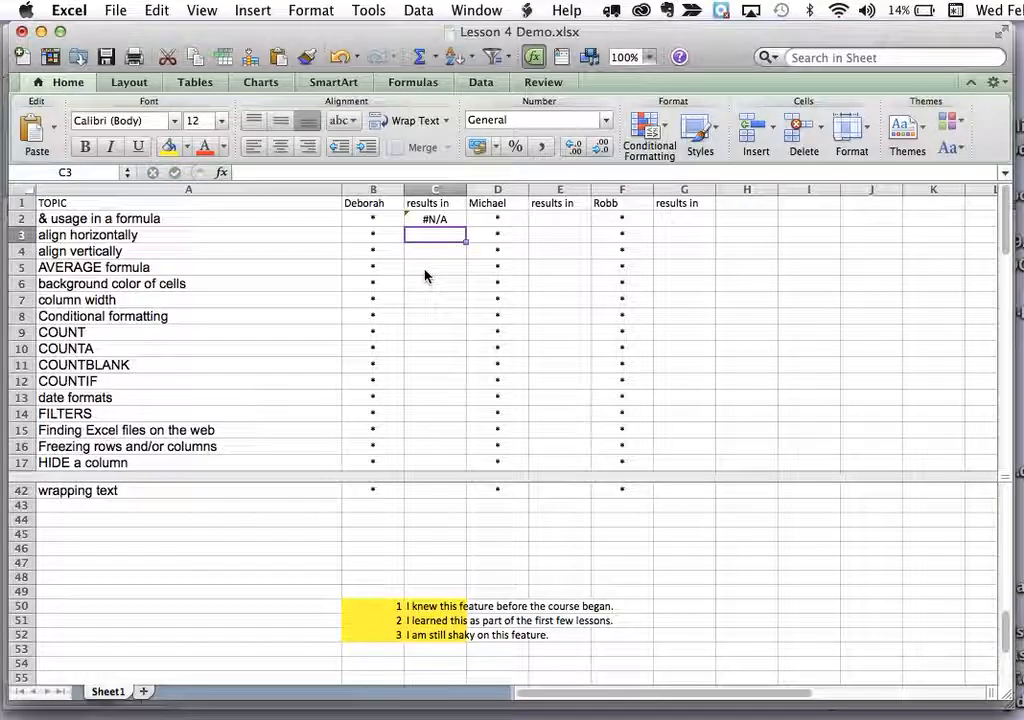
Test the lookup formula by entering the rating 1 in cell B2
left_click(375, 219)
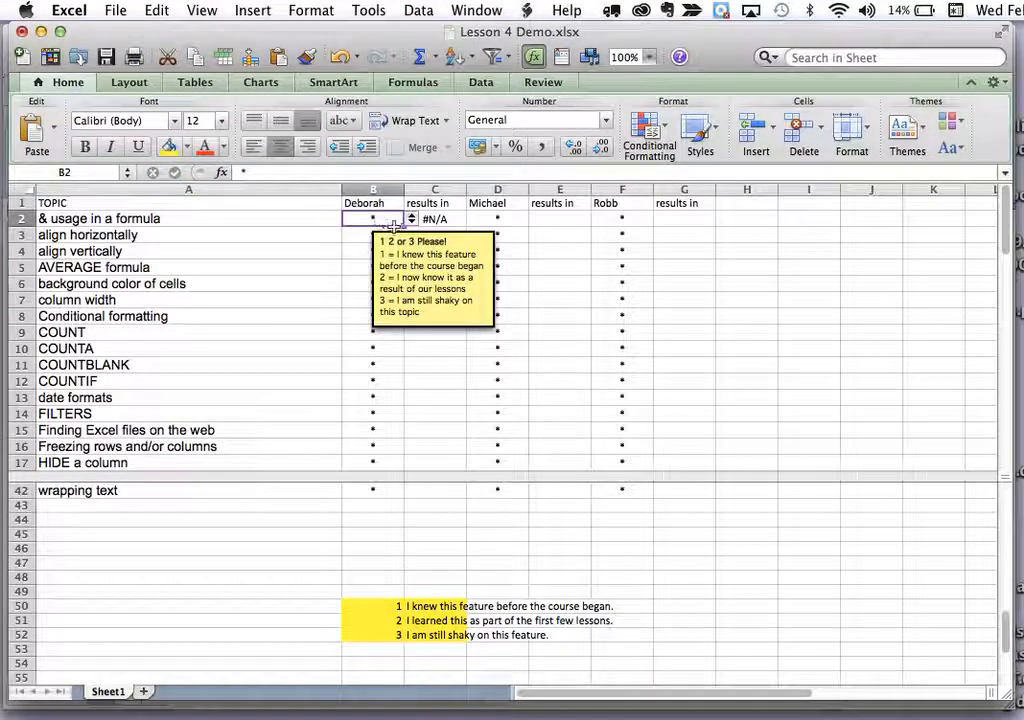
type("1")
key("Return")
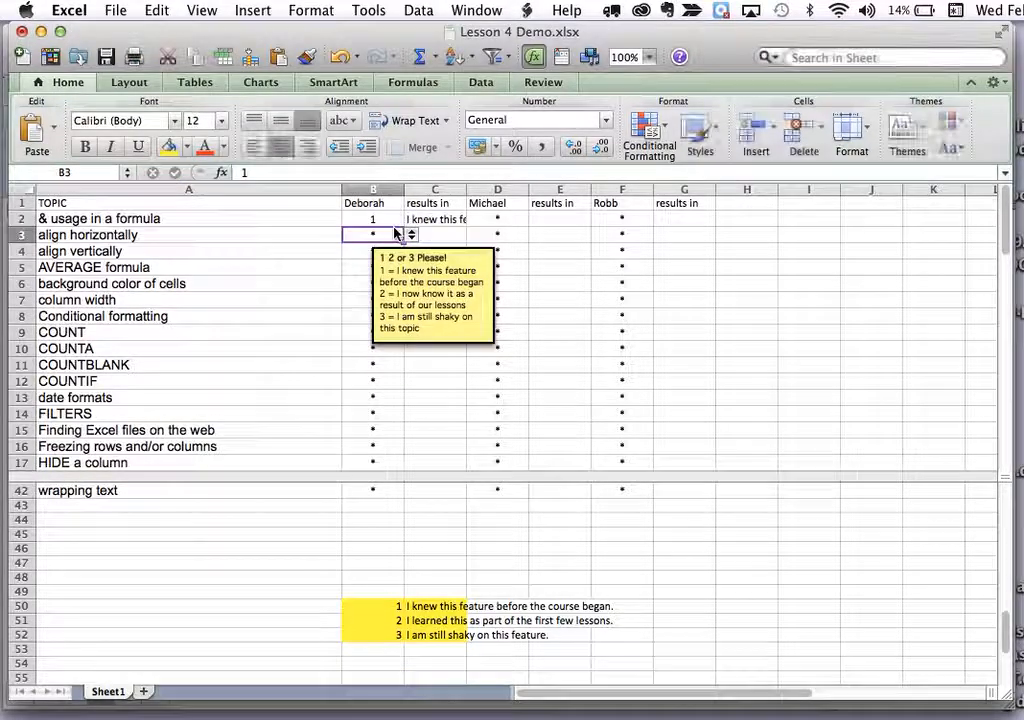
Set the font size of column C to 9 and fit the column's width to its rating text
double_click(464, 192)
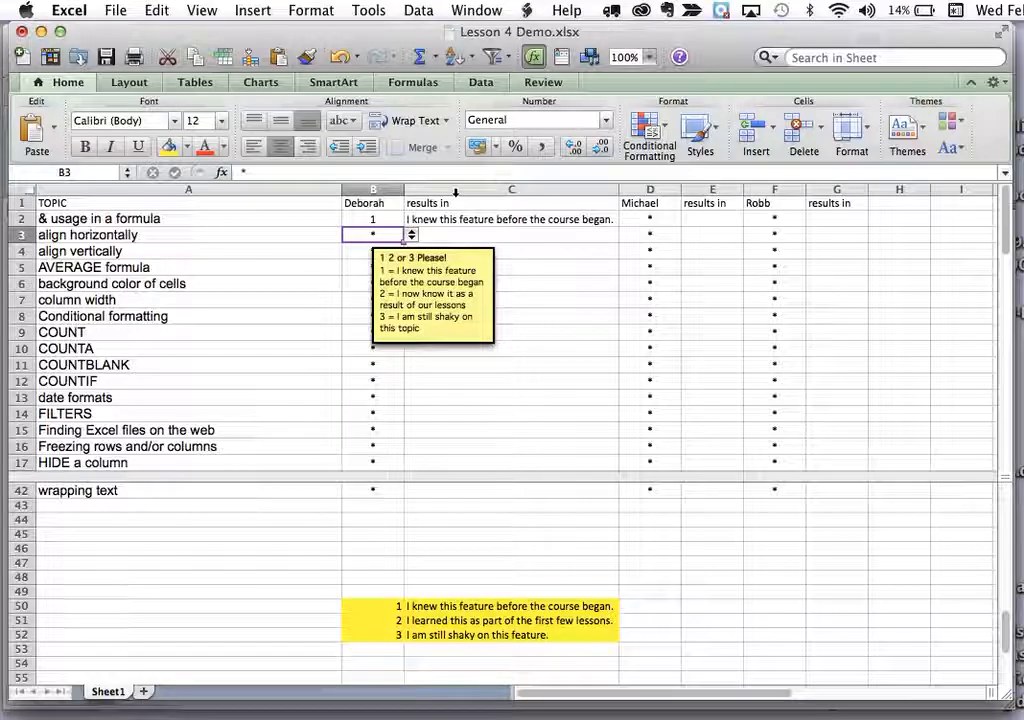
left_click(455, 192)
left_click(195, 121)
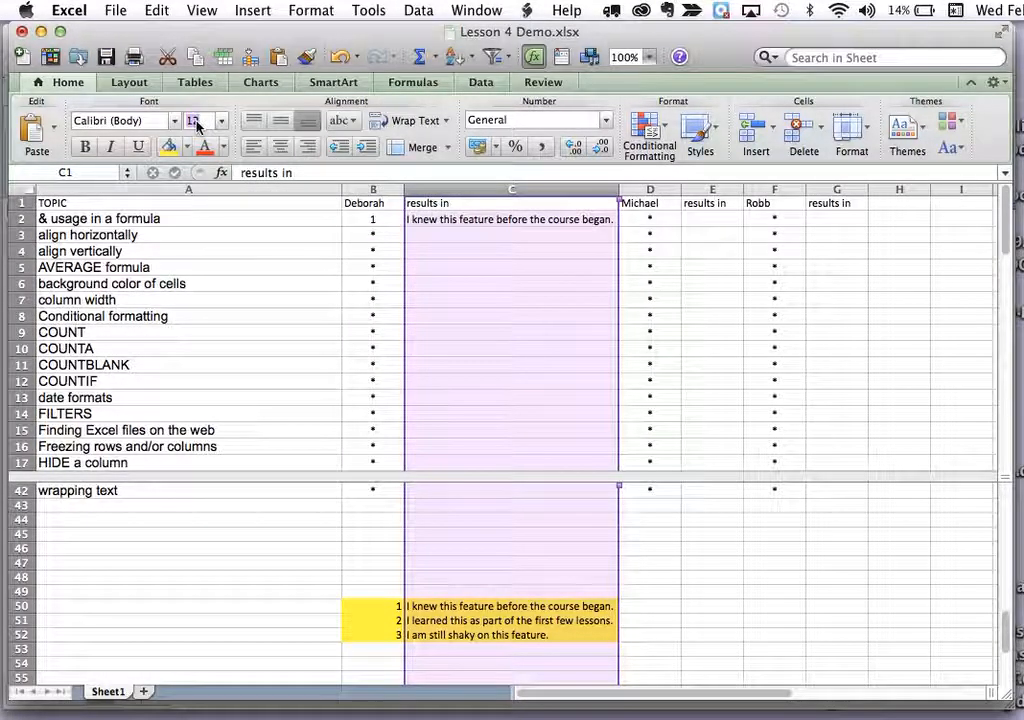
type("9")
key("Return")
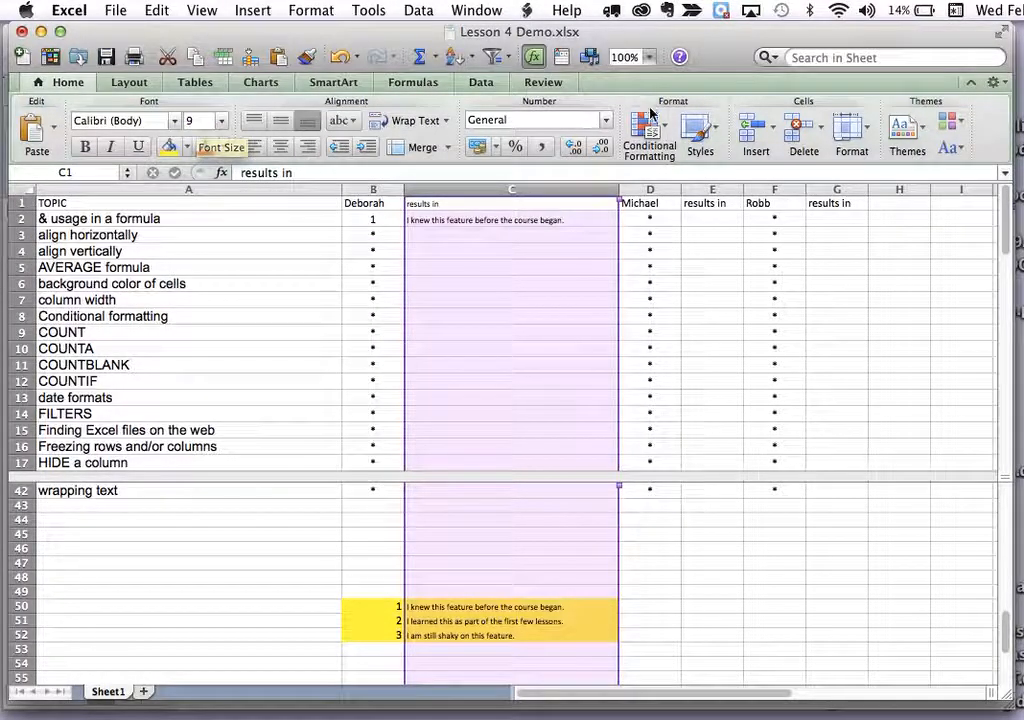
left_click_drag(614, 189, 575, 202)
left_click(526, 316)
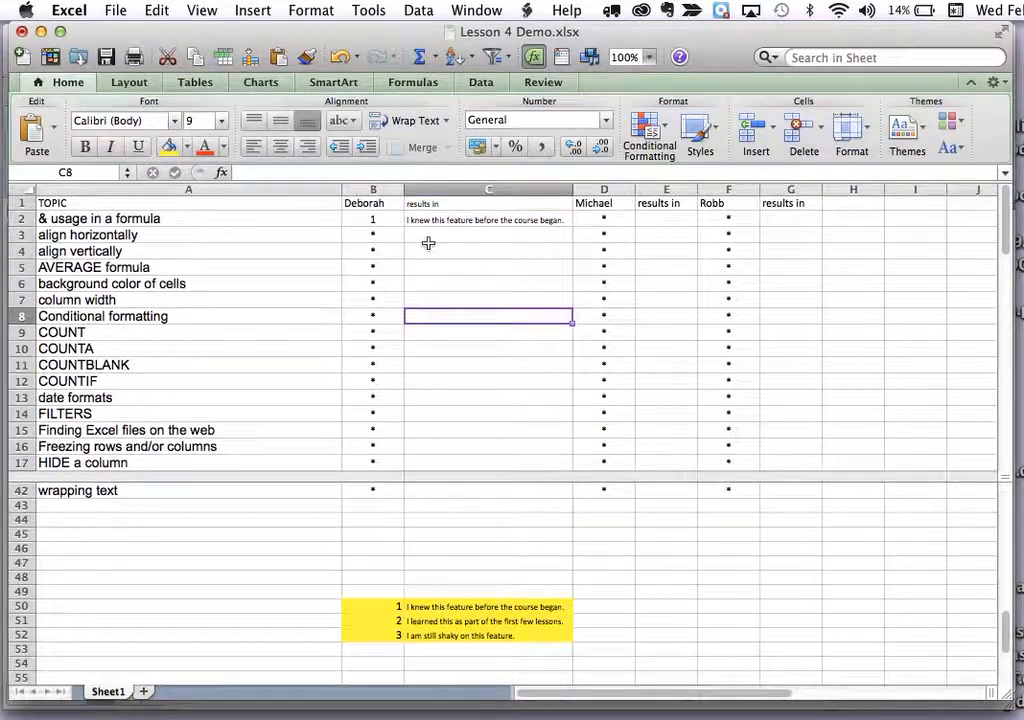
Change the rating in cell B2 to 2 to check the lookup formula with another code
left_click(377, 219)
type("2")
key("Return")
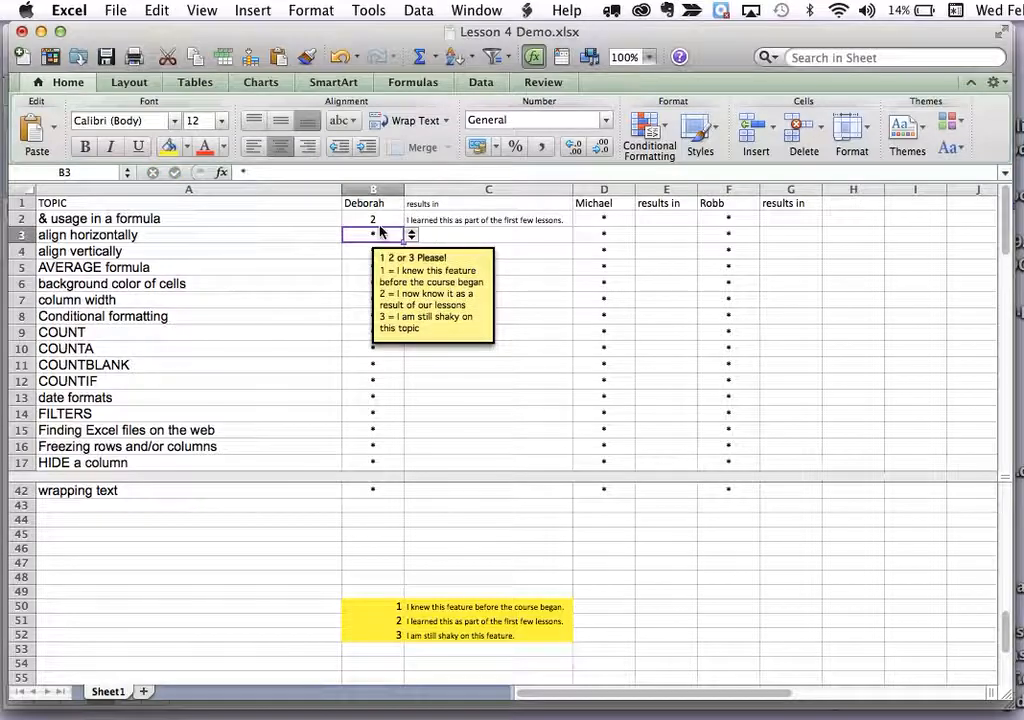
Test the lookup formula by entering the rating 3 and then 1 in cell B2
left_click(378, 220)
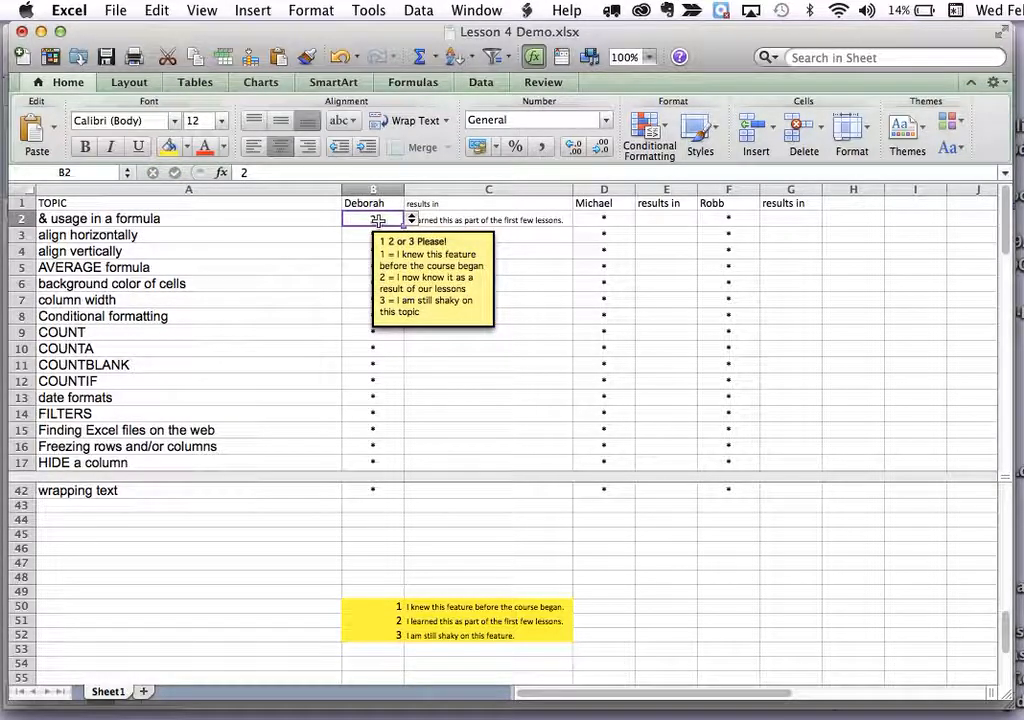
type("3")
key("Return")
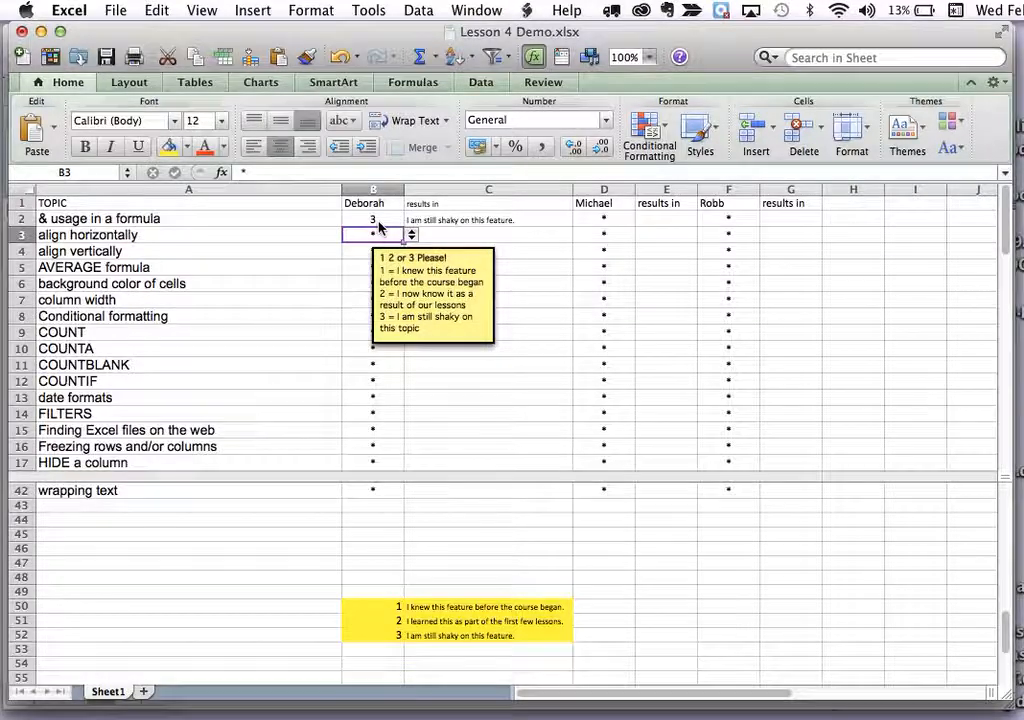
left_click(378, 222)
type("1")
key("Return")
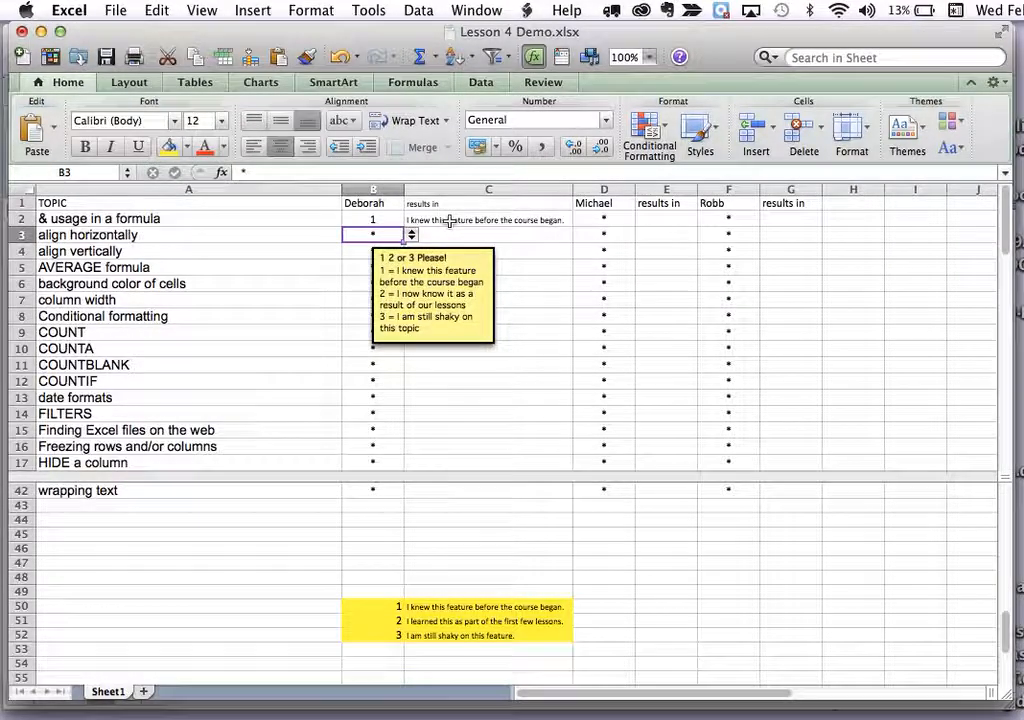
Fill the lookup formula from C2 down to C12 and inspect the cell references in C2
left_click(455, 220)
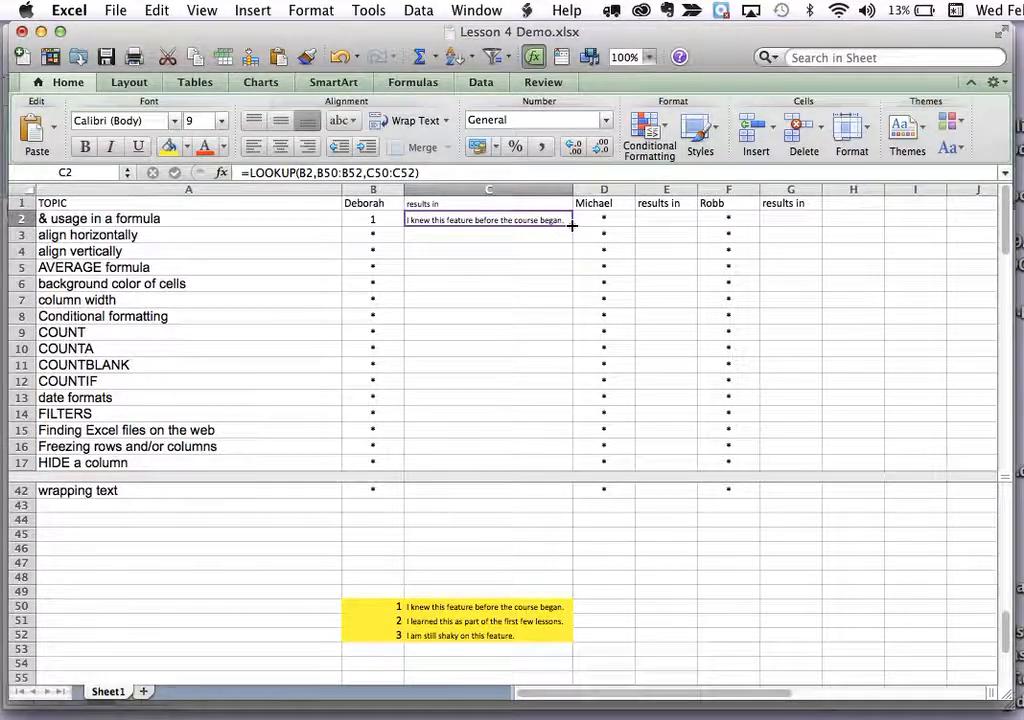
left_click_drag(573, 226, 558, 393)
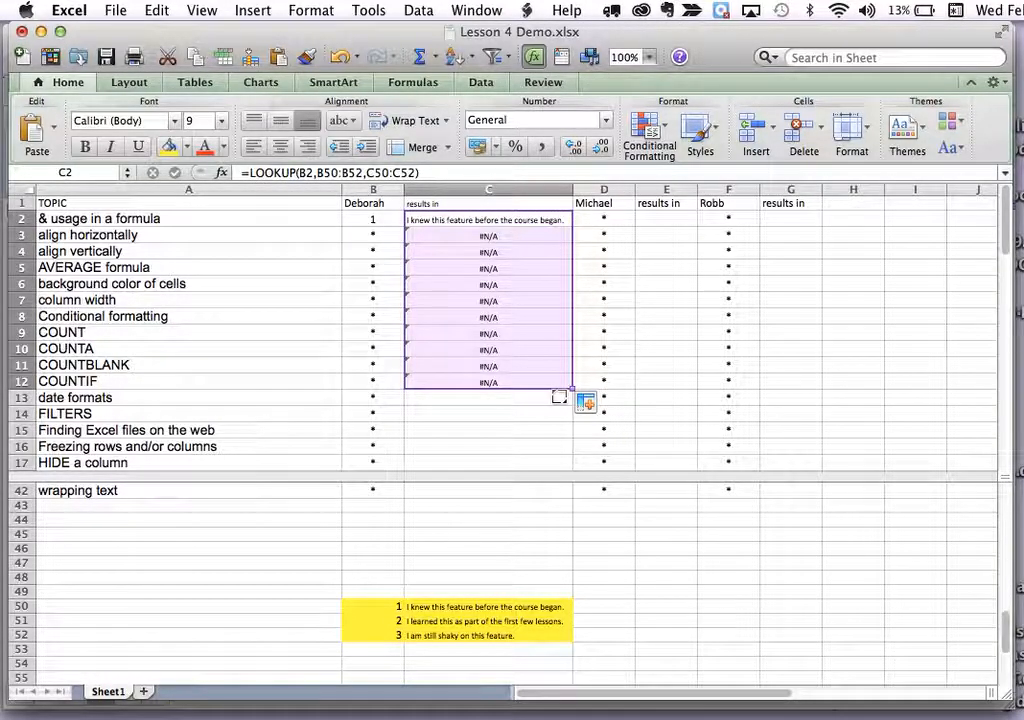
double_click(462, 223)
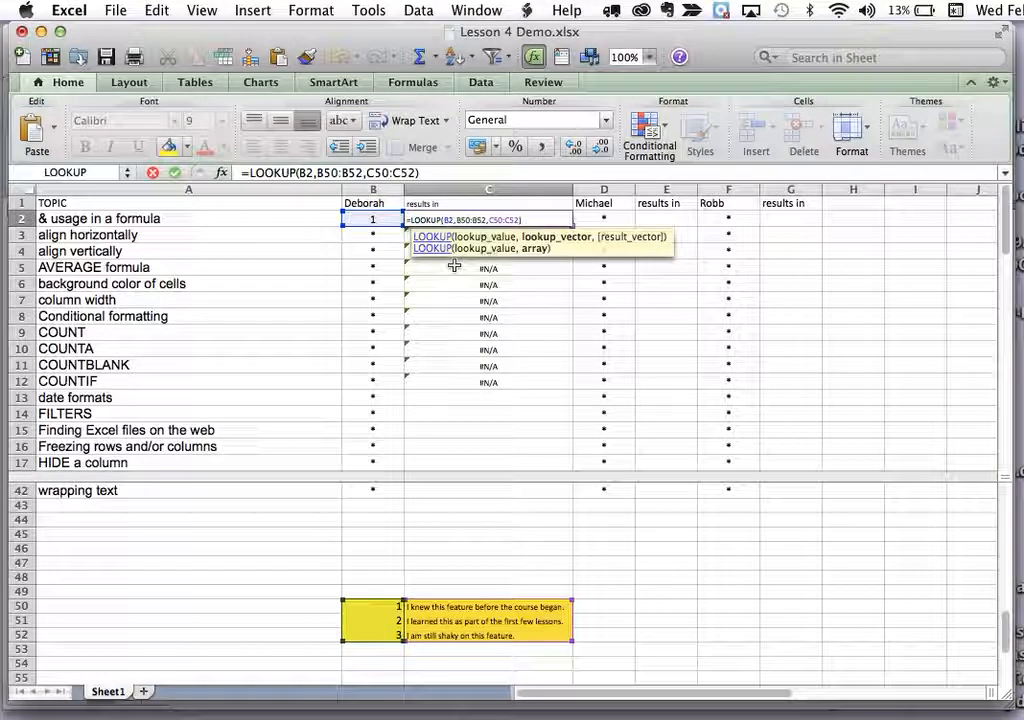
key("Return")
Set the font size of cell C2 to 14 to make its formula easier to read
left_click(443, 218)
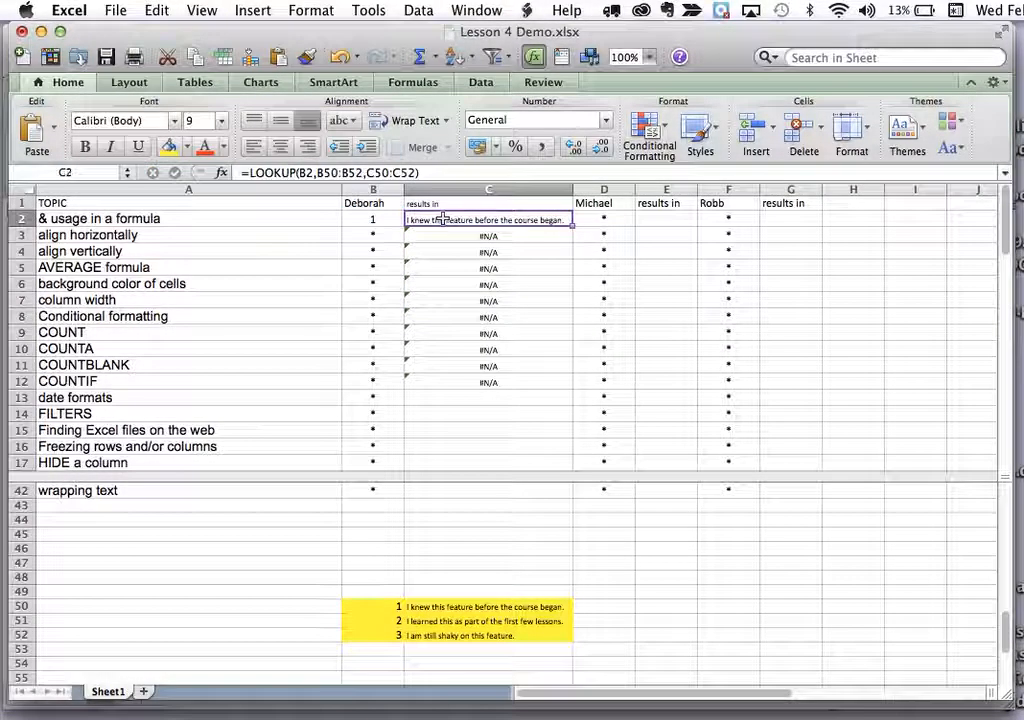
left_click(209, 122)
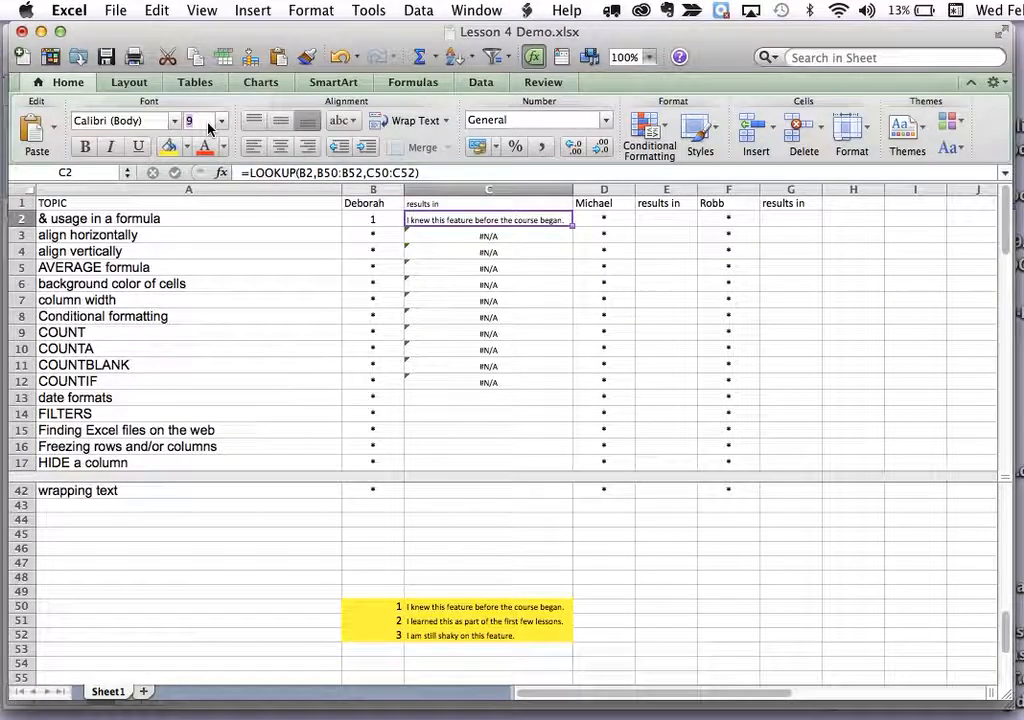
type("14")
key("Return")
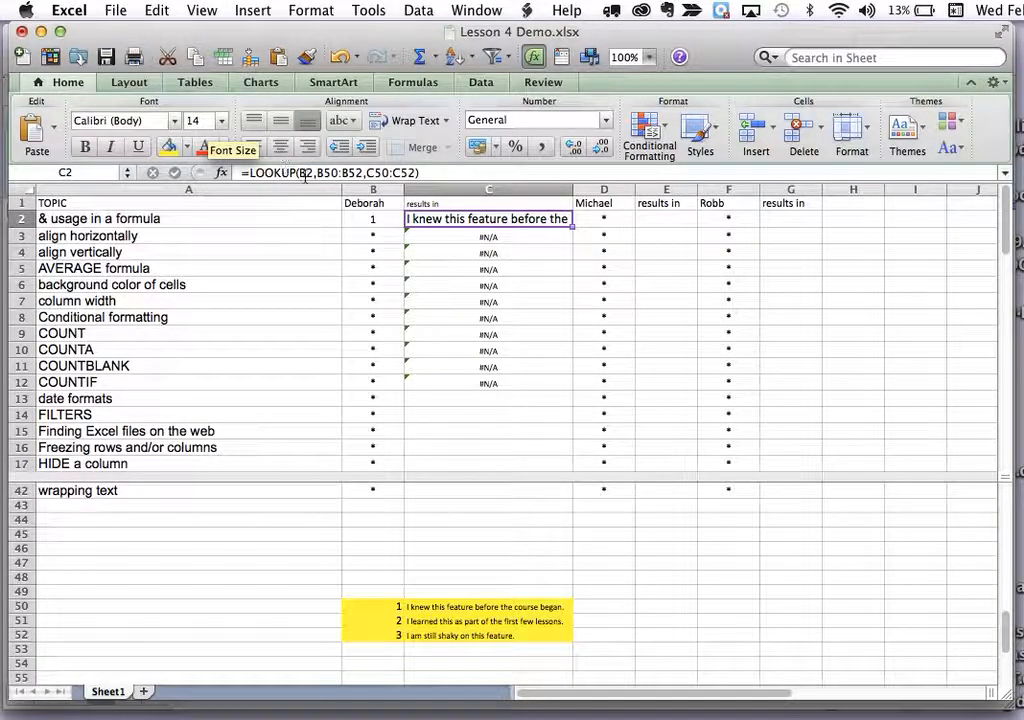
left_click(446, 298)
left_click(450, 222)
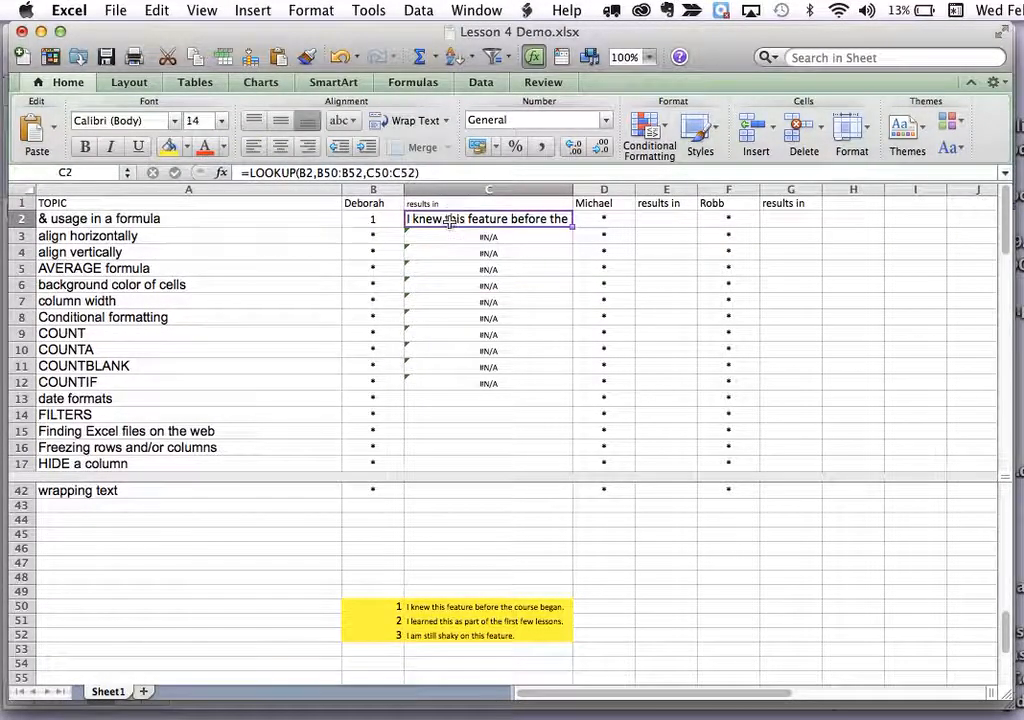
Make the lookup range in the C2 formula absolute as $B$50:$B$52
double_click(450, 222)
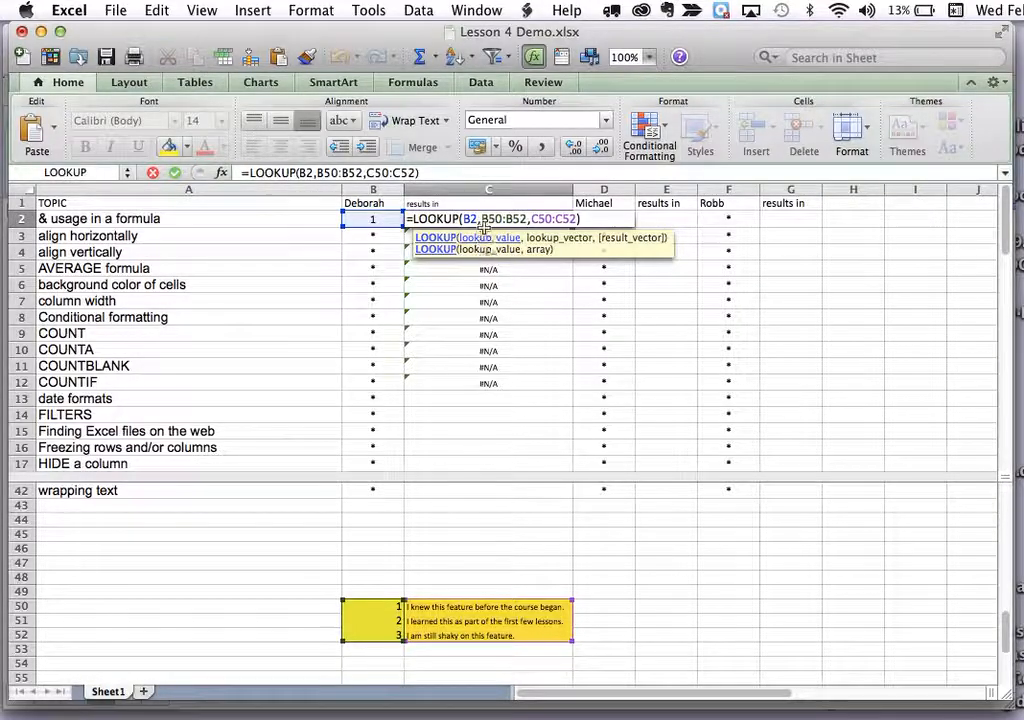
left_click(483, 218)
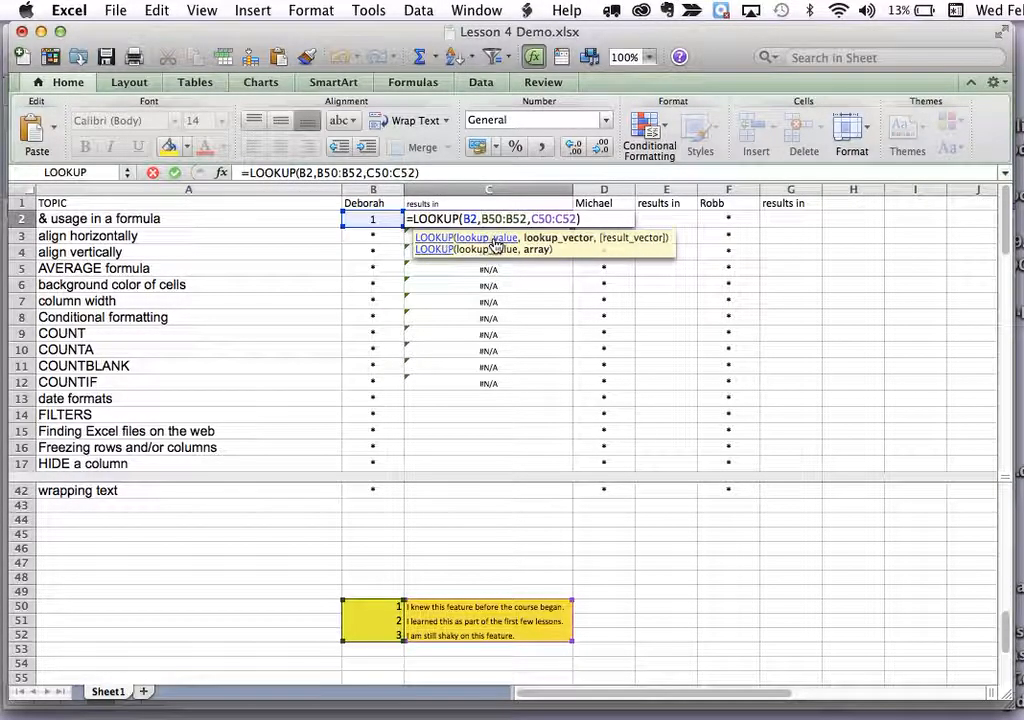
type("$")
left_click(493, 213)
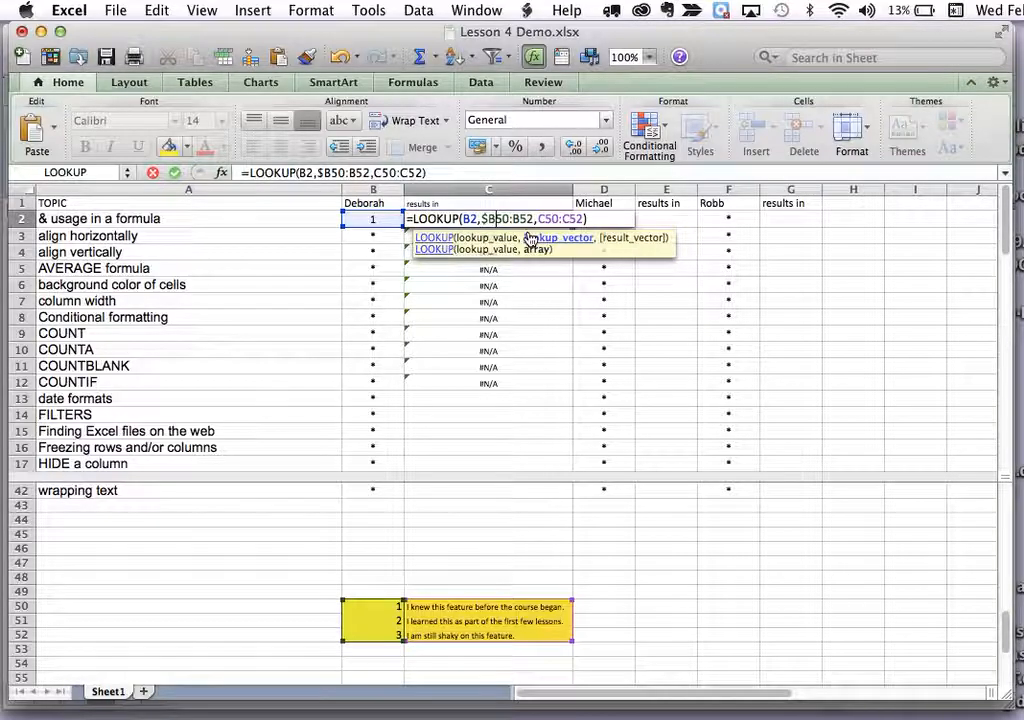
type("$B")
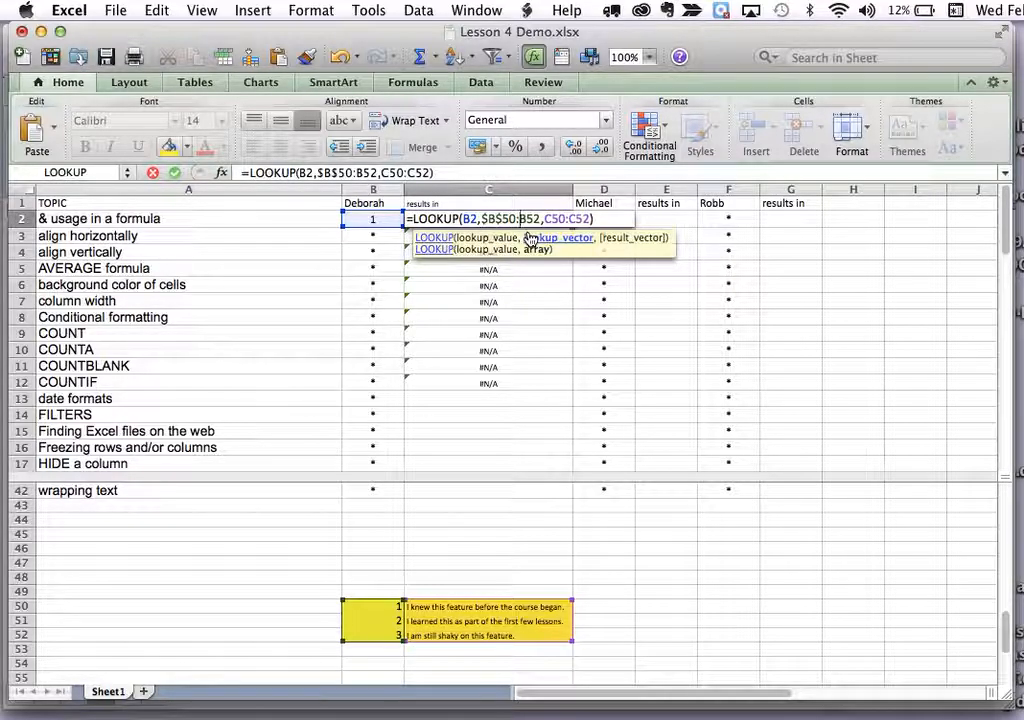
type("$50:$B$")
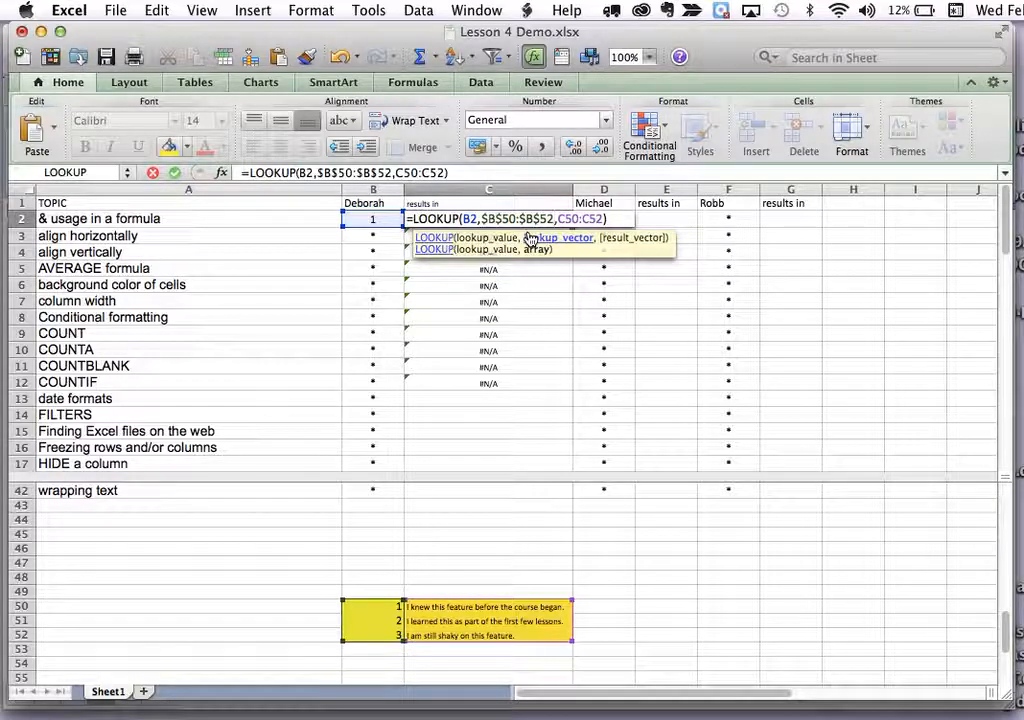
Make the result range absolute so the C2 formula reads =LOOKUP(B2,$B$50:$B$52,$C$50:$C$52)
key("Right")
key("Right")
key("Right")
type("$")
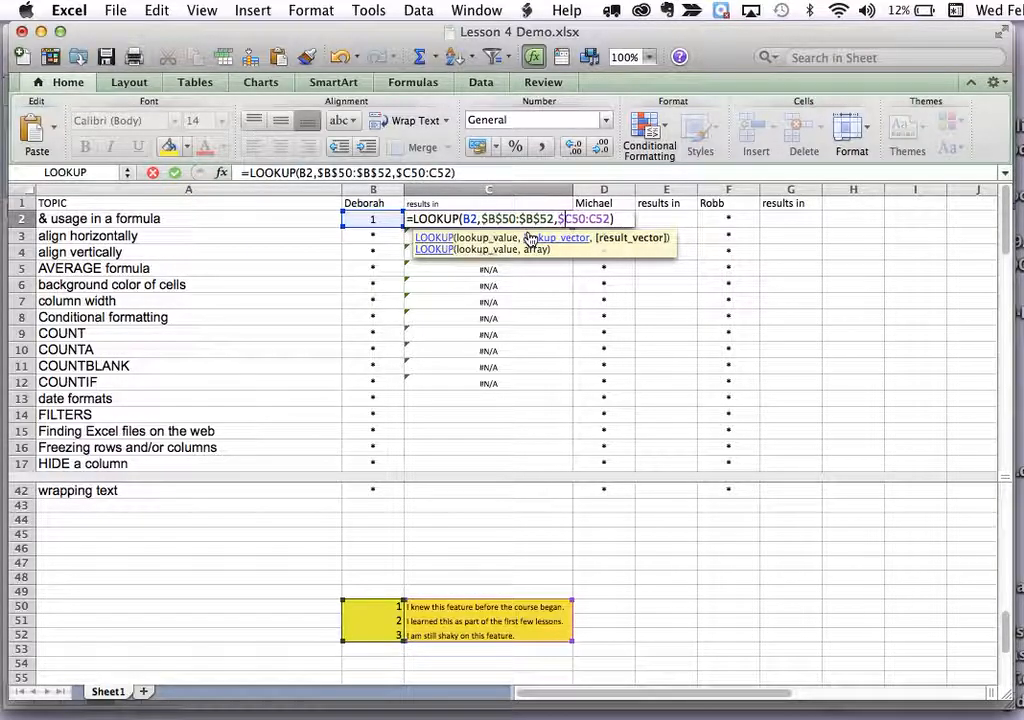
type("$")
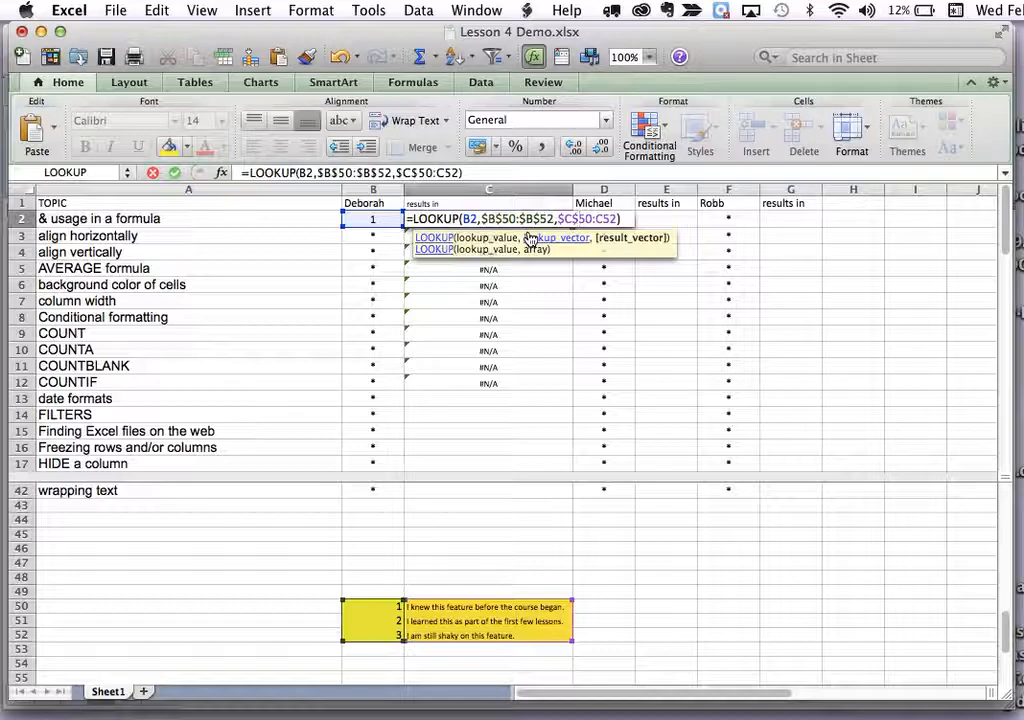
type("$")
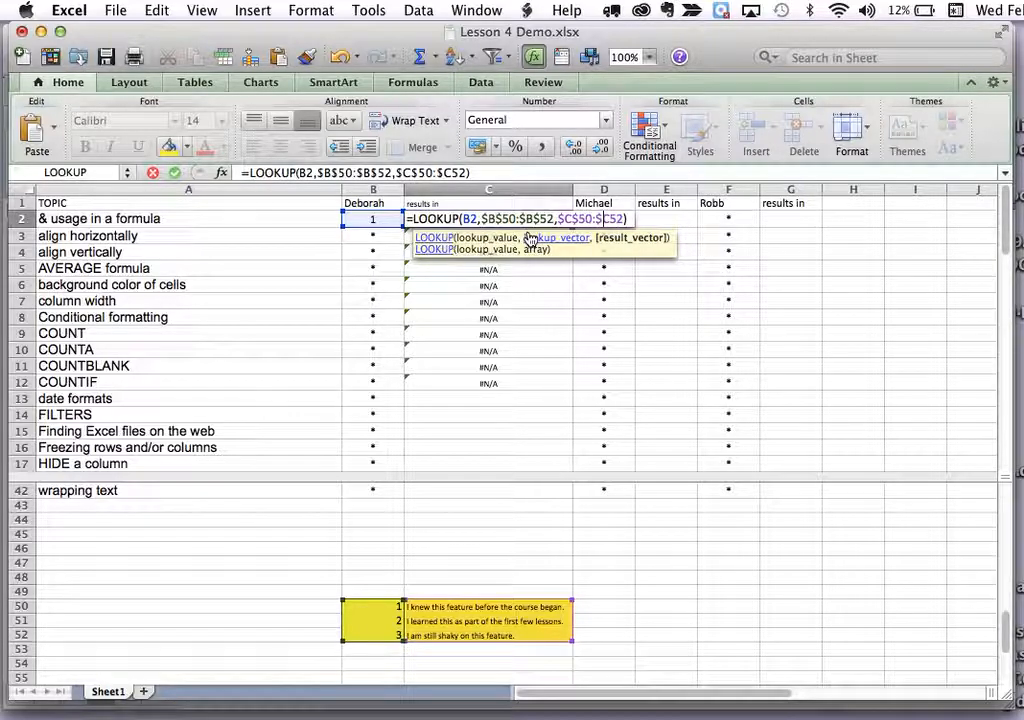
type("$")
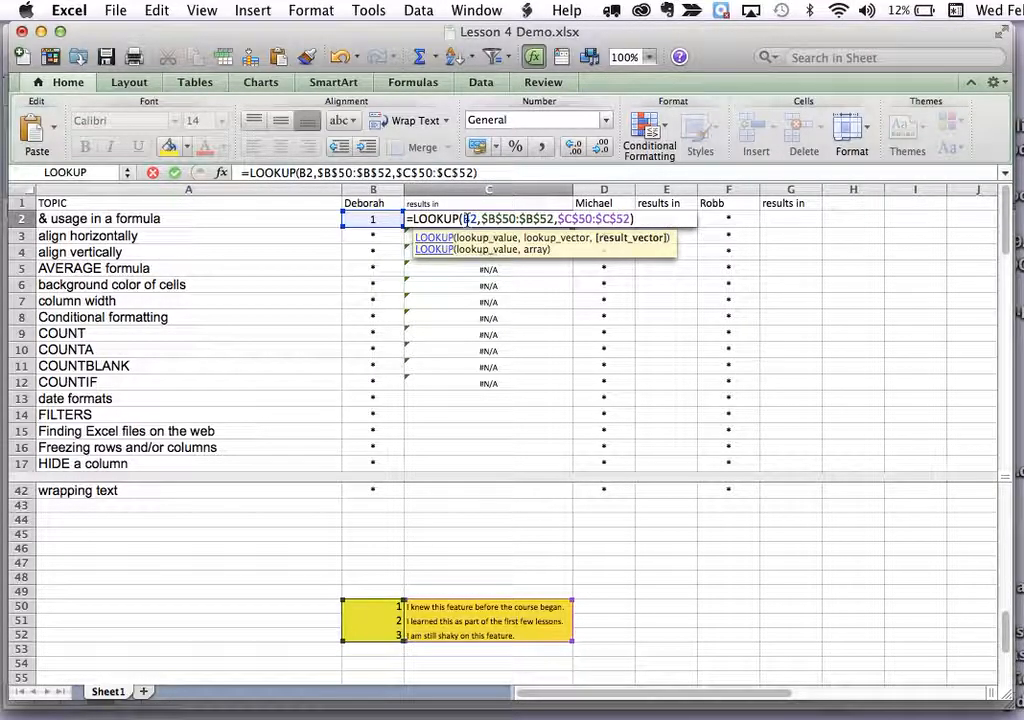
key("Return")
Fill the corrected lookup formula from C2 down through C42
left_click(467, 225)
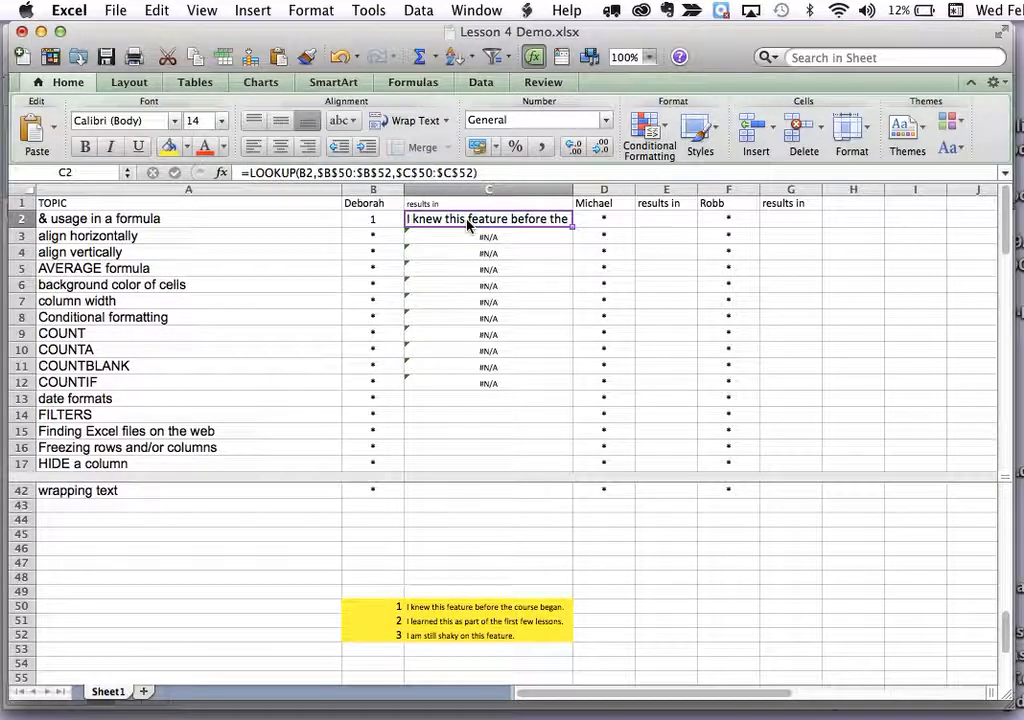
left_click(458, 496, "shift")
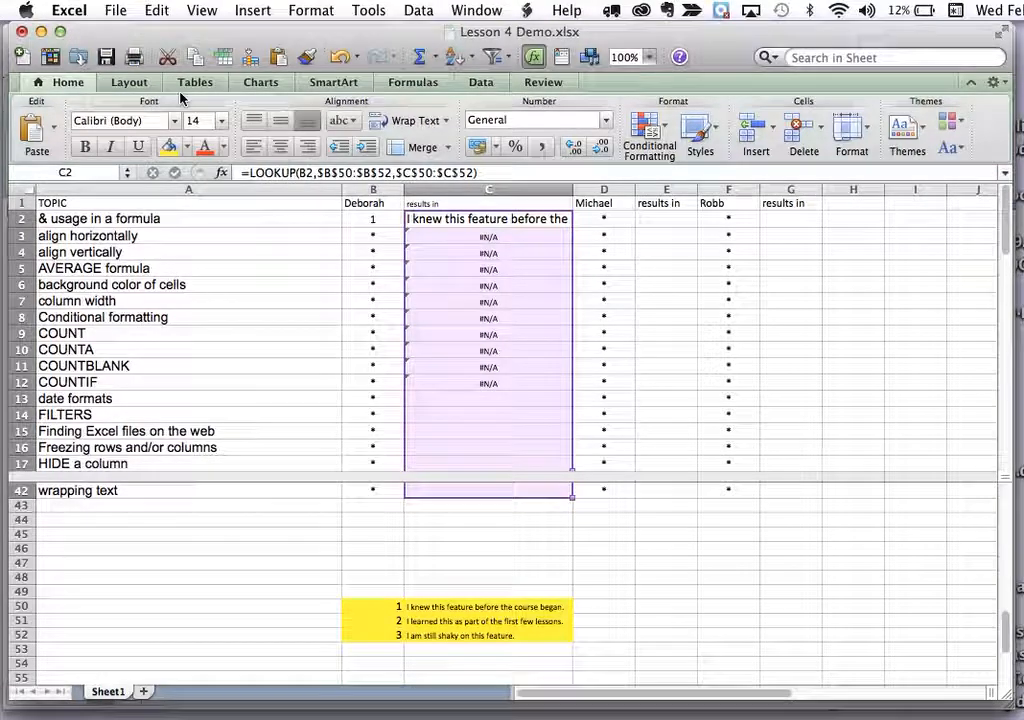
left_click(166, 12)
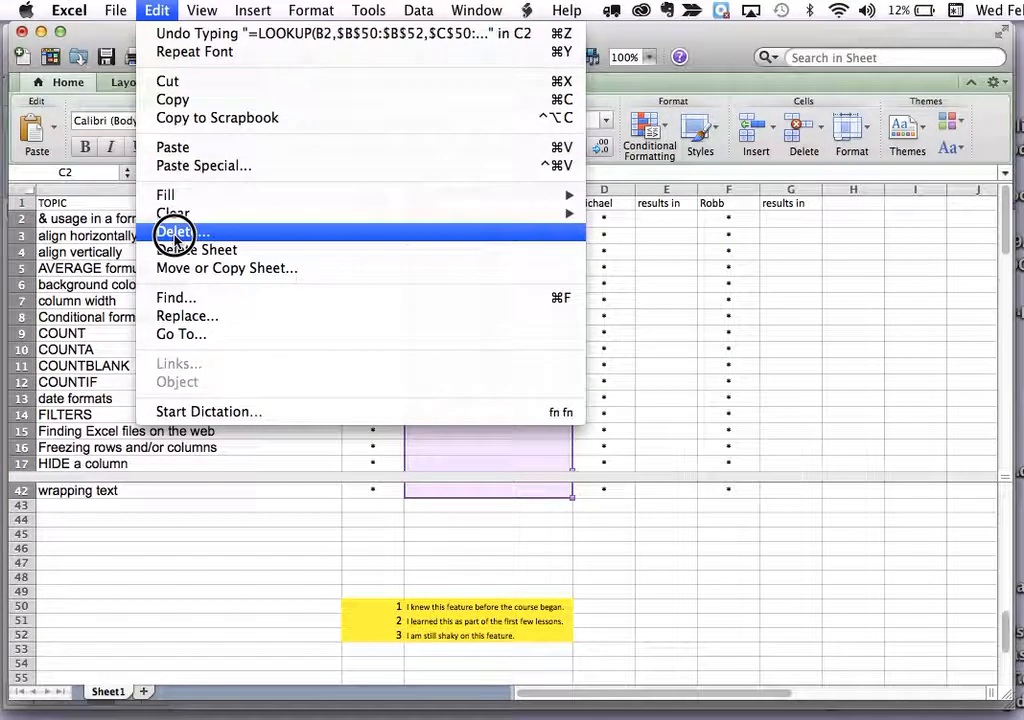
mouse_move(558, 200)
left_click(605, 196)
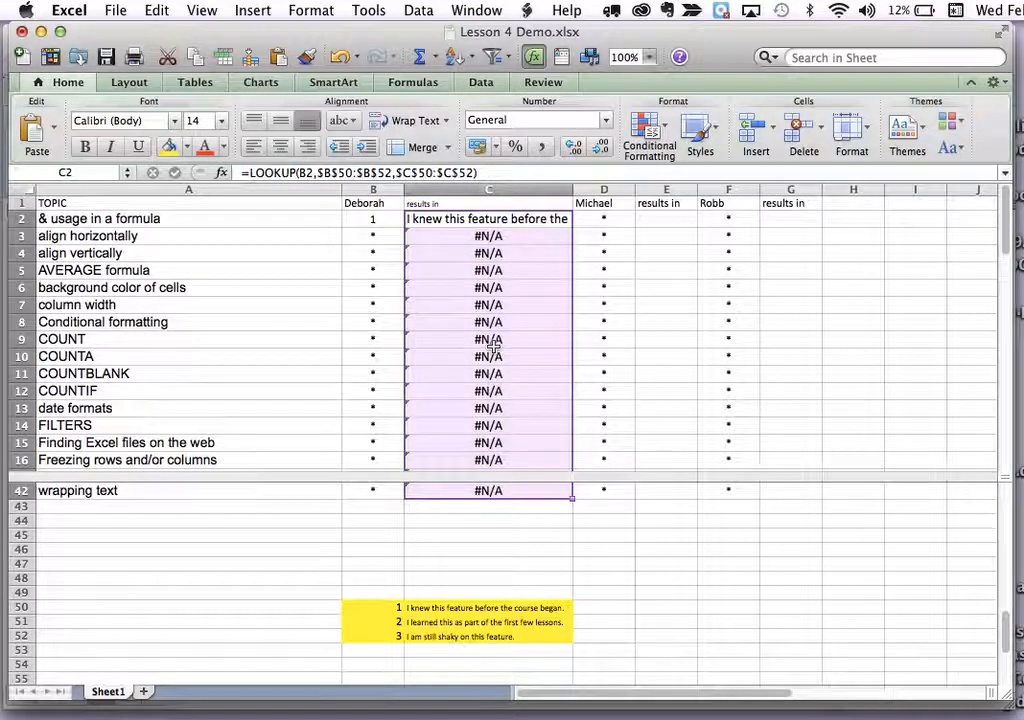
Test the filled formula by entering the rating 3 for column width in cell B7
left_click(369, 309)
type("3")
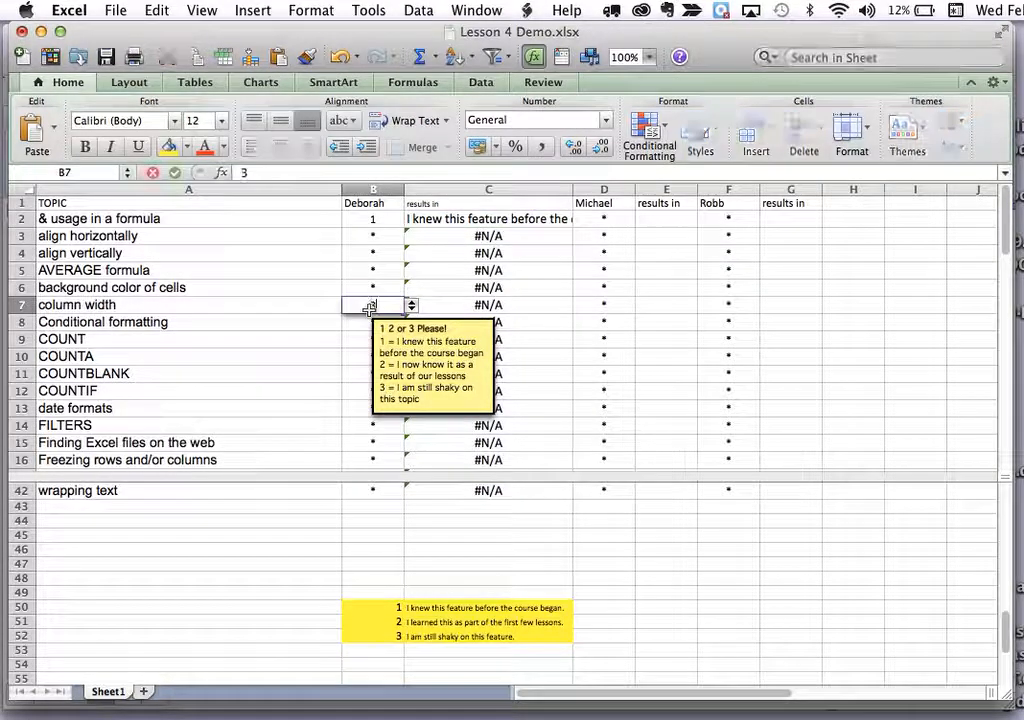
key("Return")
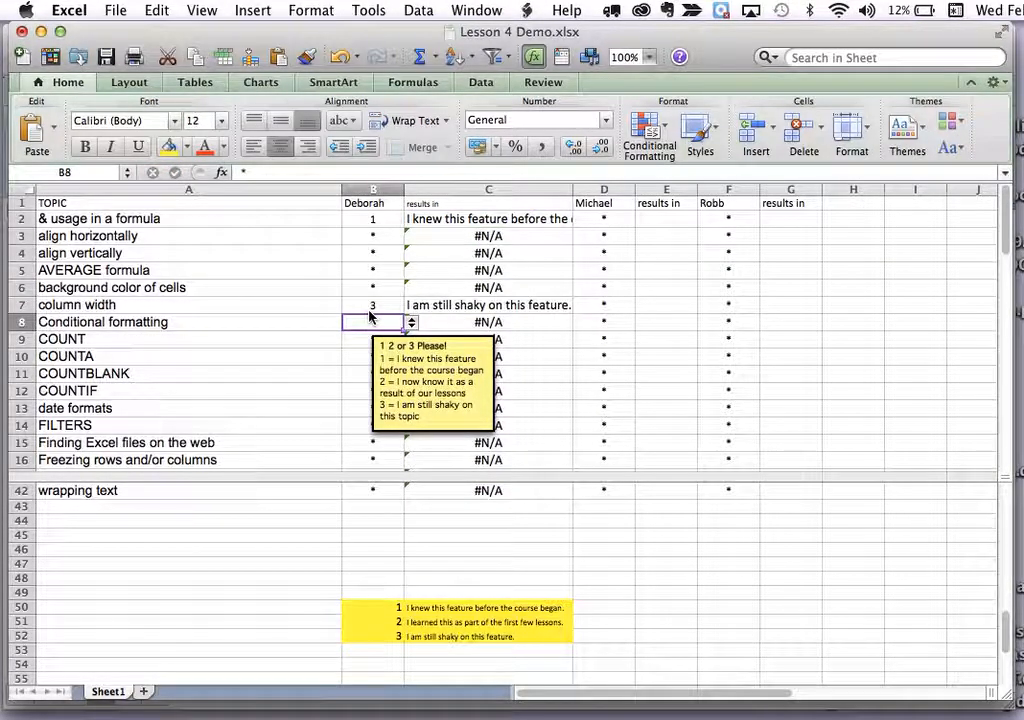
Reset the ratings in cells B7 and B2 to the placeholder *
left_click(375, 305)
type("*")
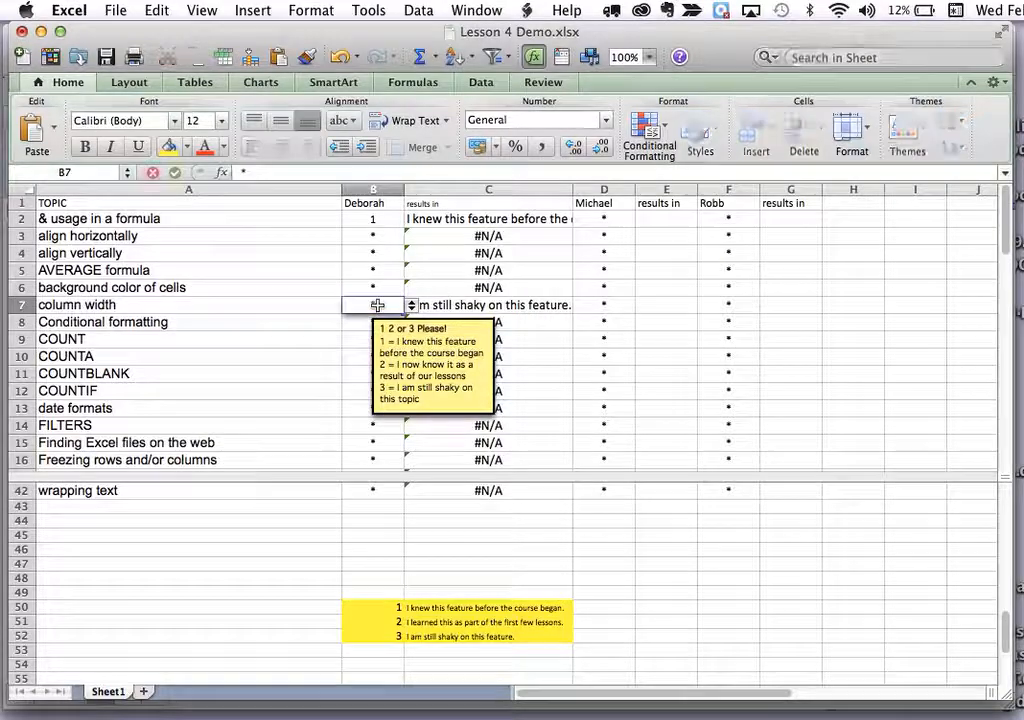
key("Return")
left_click(377, 218)
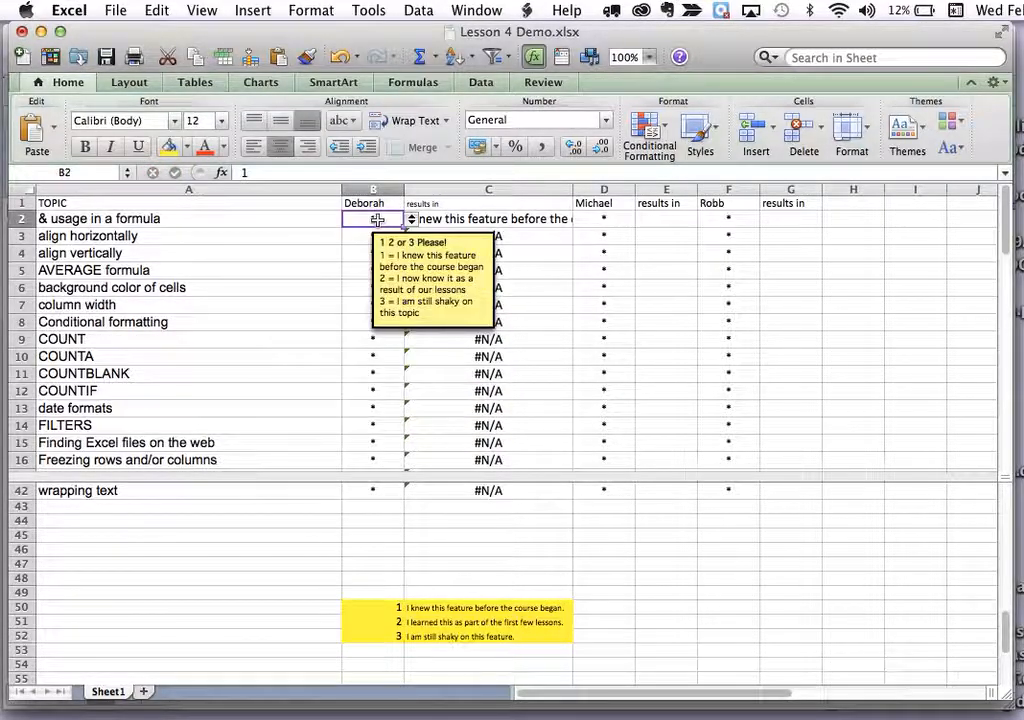
type("*")
key("Return")
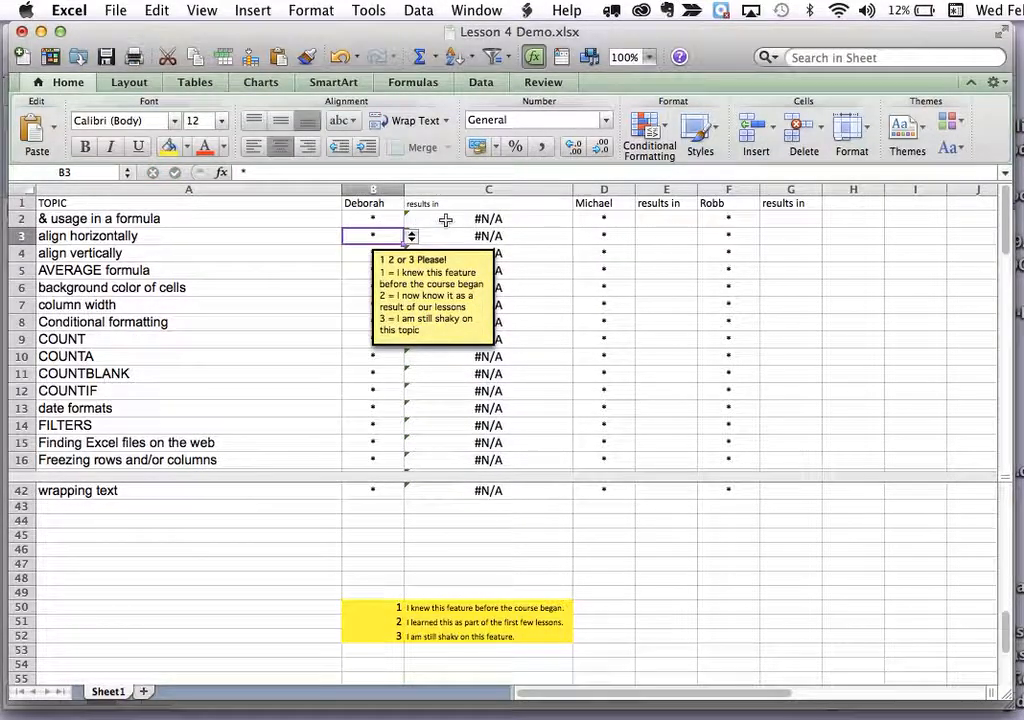
Set the font size of the whole column C to 9
left_click(470, 190)
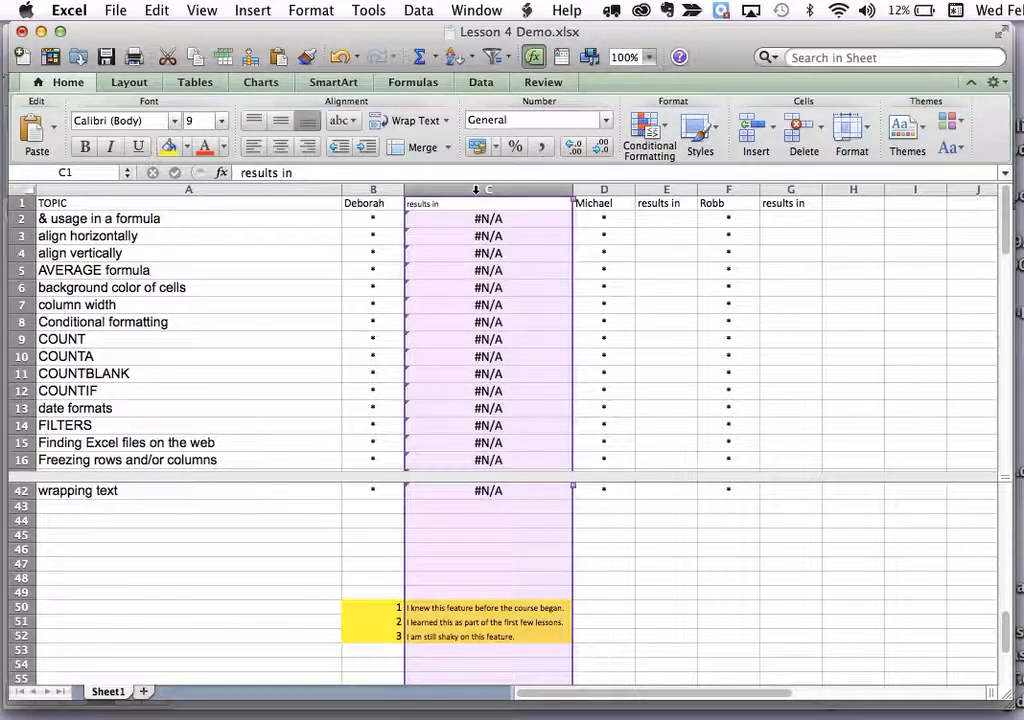
left_click(197, 122)
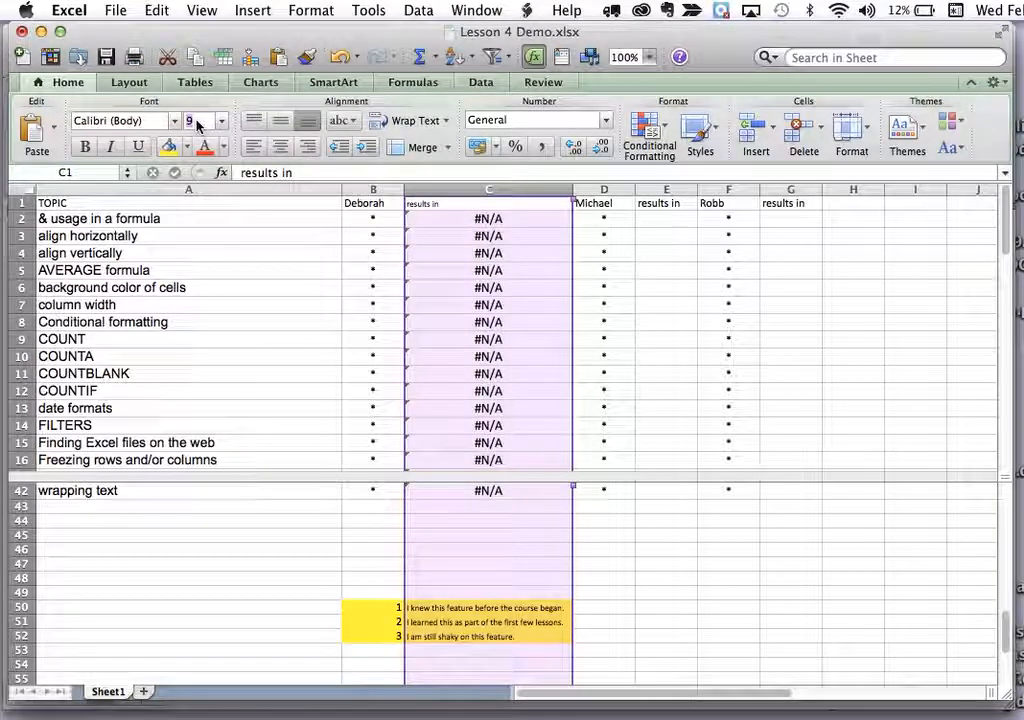
key("Return")
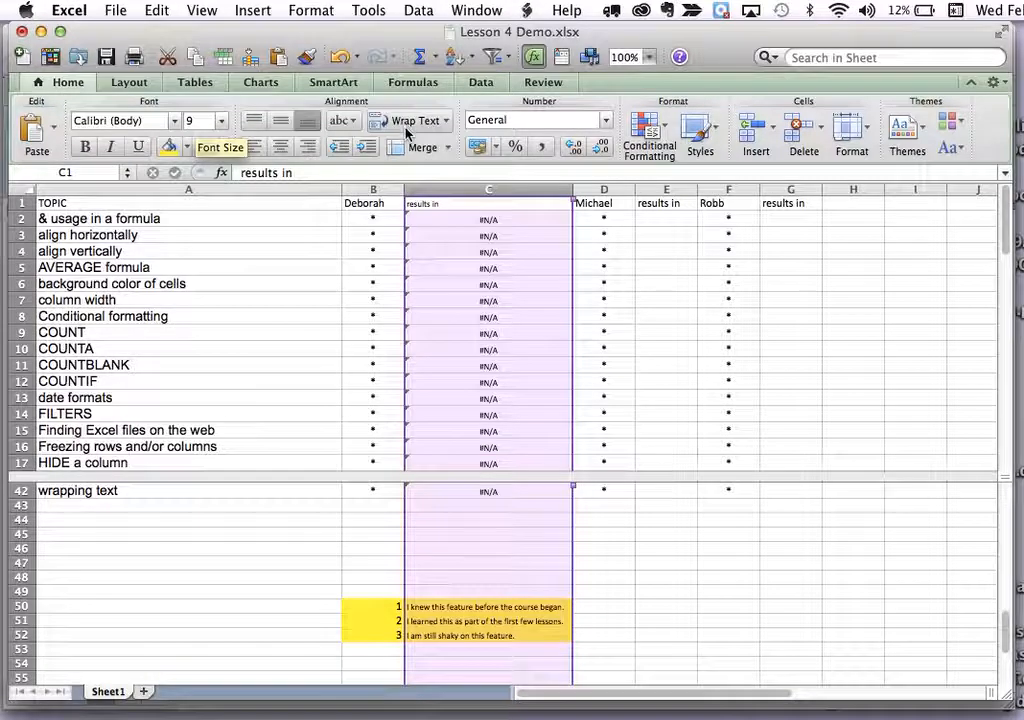
Copy the formulas in C2:C42 to the second participant's results starting at E2, and widen column E
left_click(473, 219)
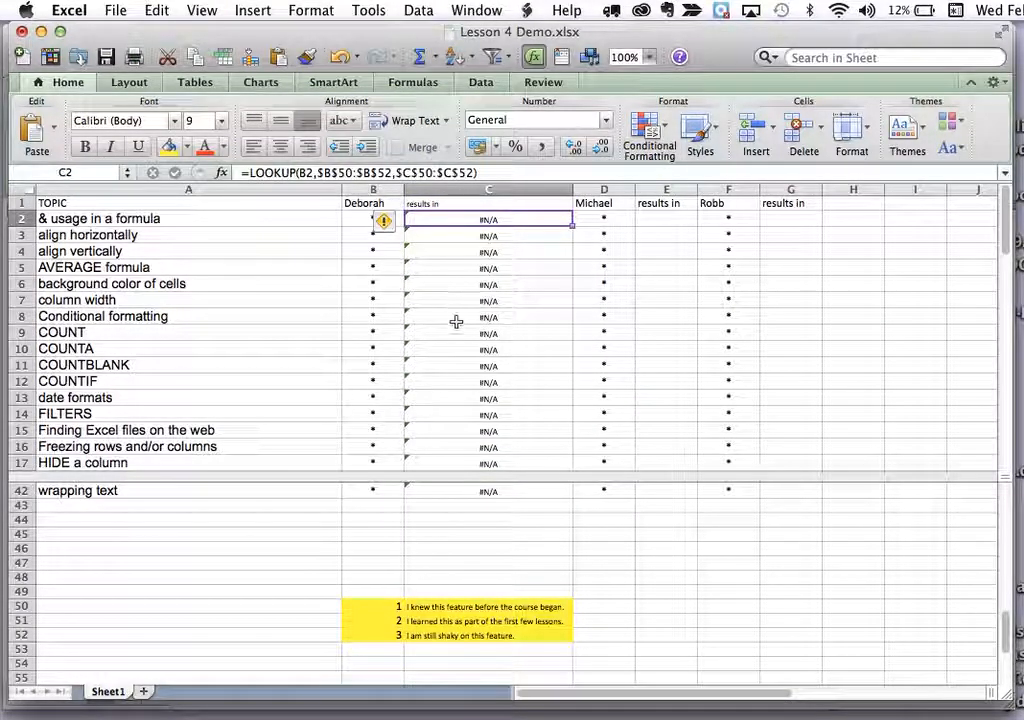
left_click(478, 487, "shift")
key("super+c")
left_click(651, 219)
key("super+v")
left_click_drag(697, 190, 738, 190)
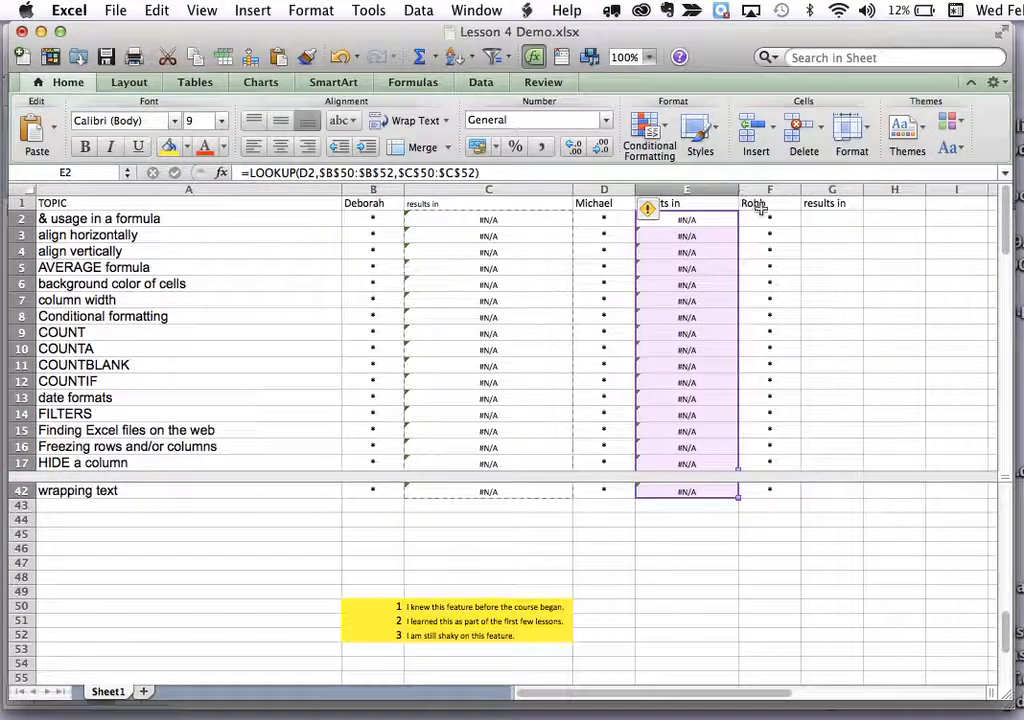
Paste the copied formulas into the third participant's results starting at G2, and widen column G
left_click(832, 222)
key("super+v")
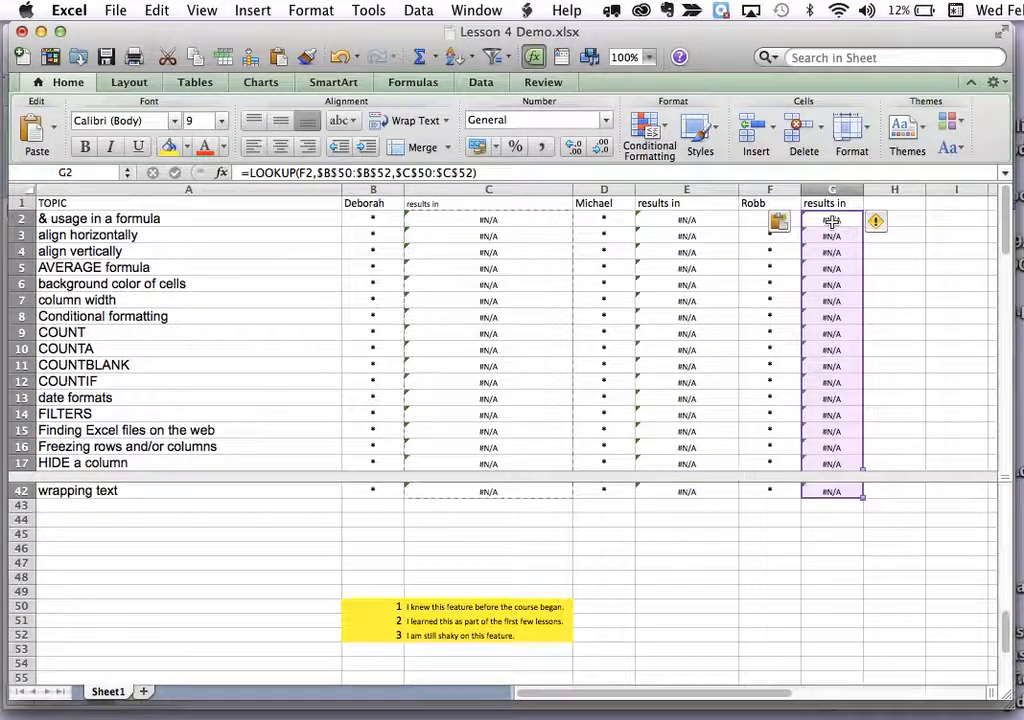
left_click_drag(865, 191, 918, 191)
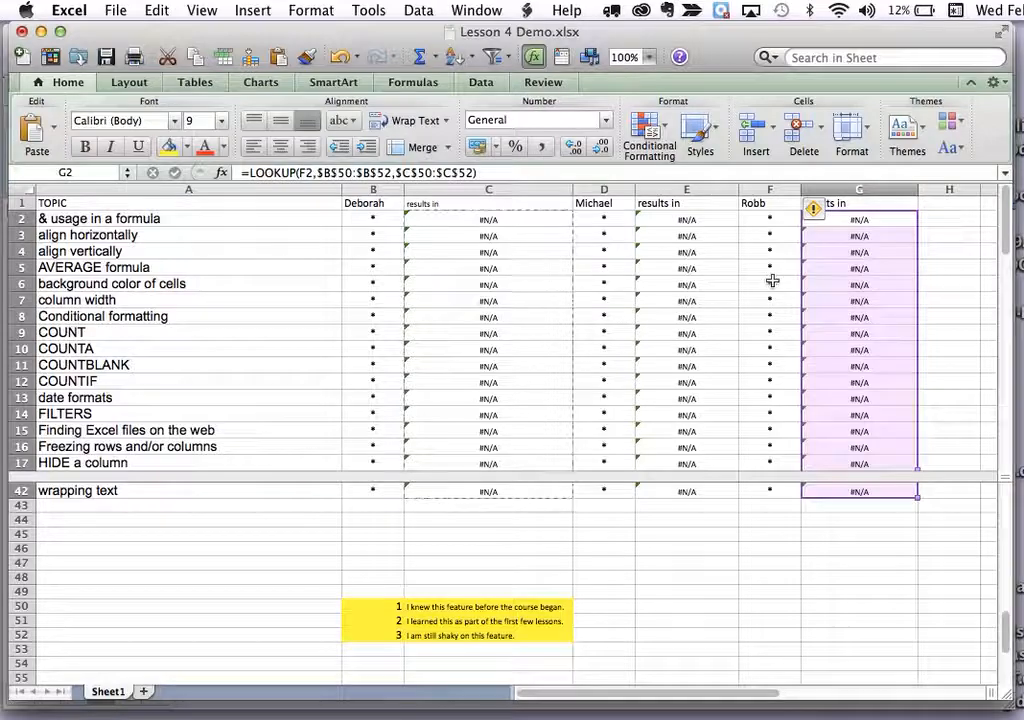
Display the sheet's formulas to examine the cell references in the LOOKUP columns, and return to showing results
left_click(690, 294)
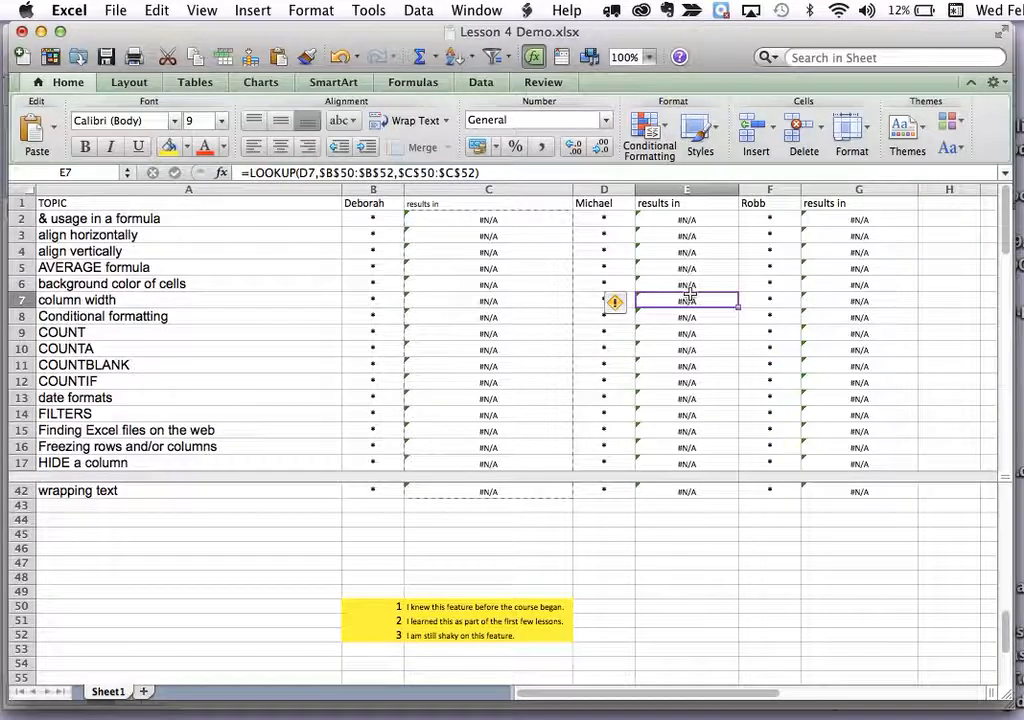
key("ctrl+grave")
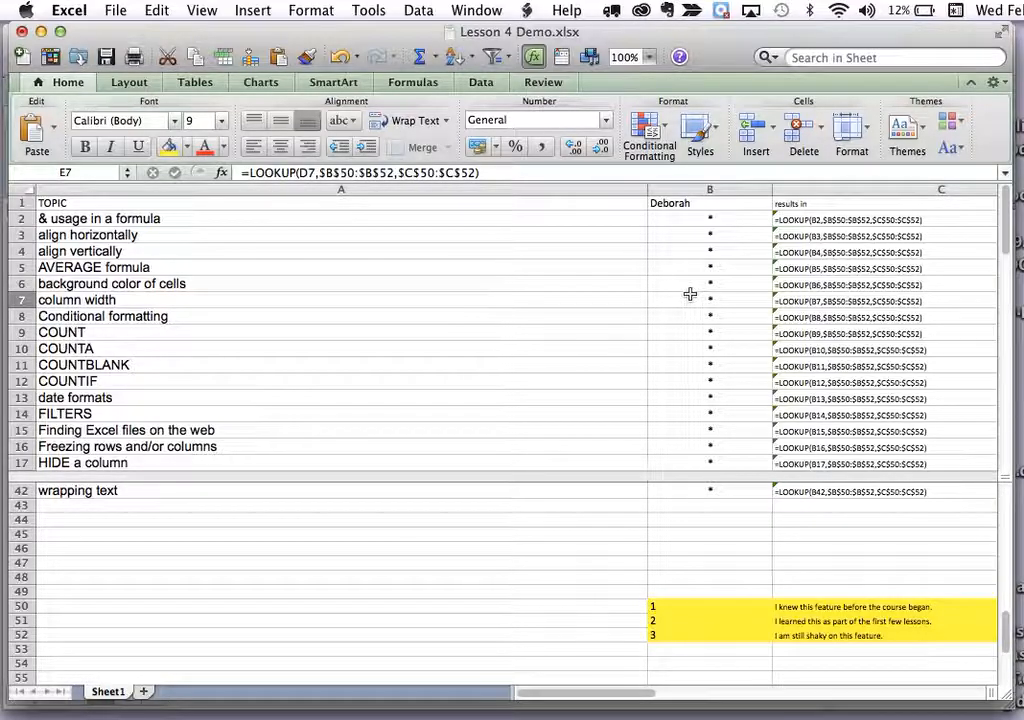
key("ctrl+grave")
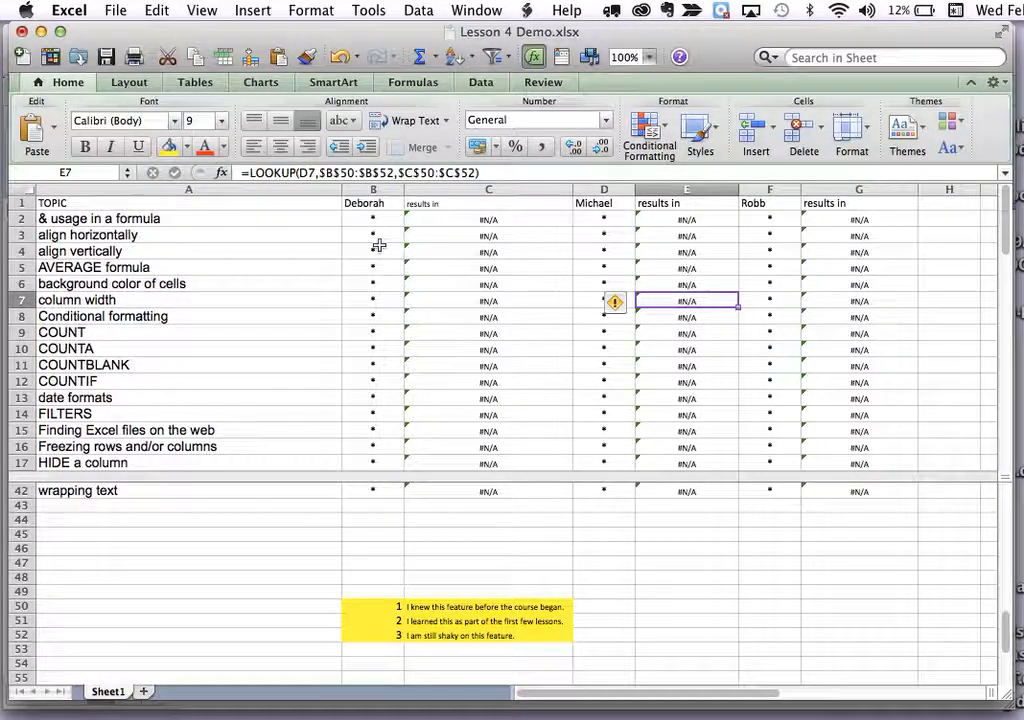
Enter the heading SUMMARY in cell A44, below the topic list
left_click(217, 523)
type("SU")
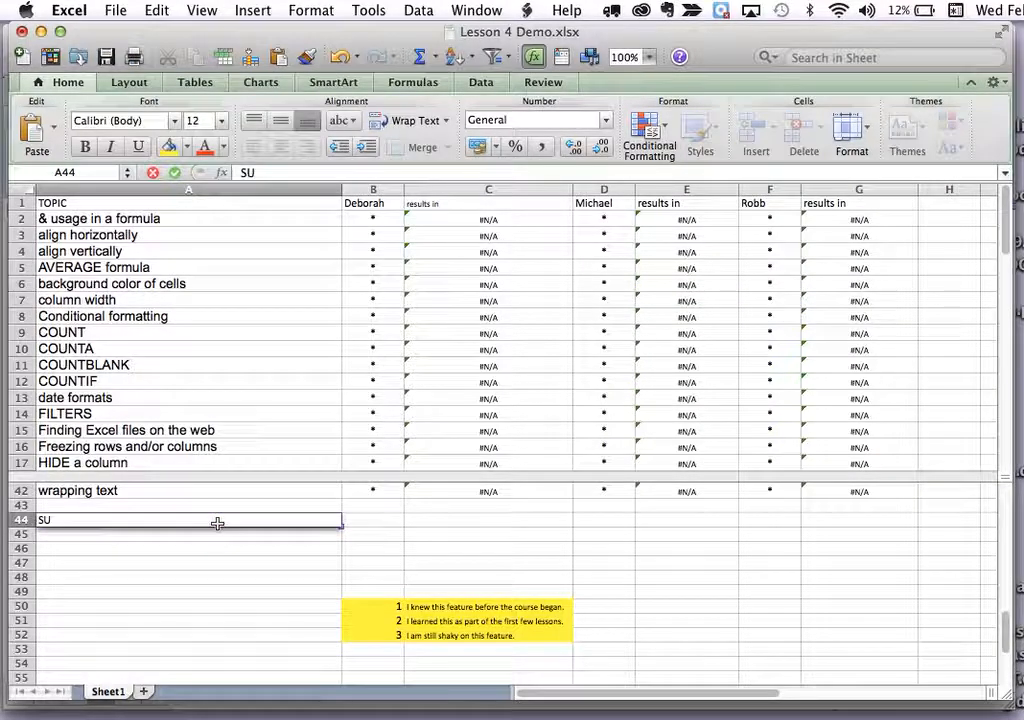
type("MMARY")
key("Return")
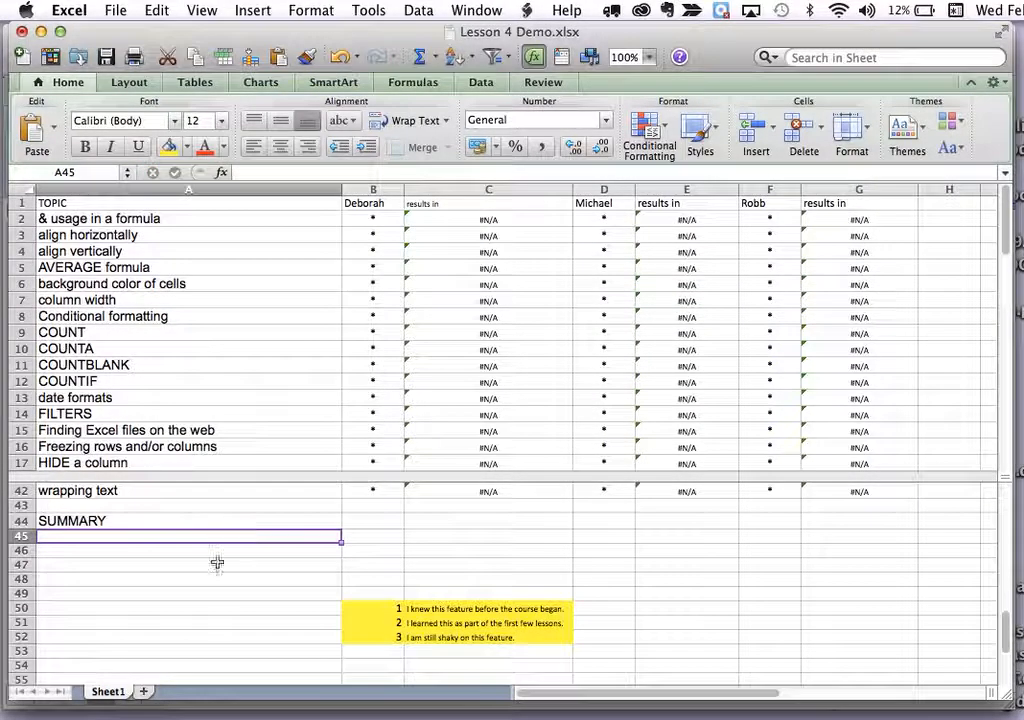
Enter the summary labels "Number of 1s" in C44 and "Number of 2s" in C45
left_click(375, 522)
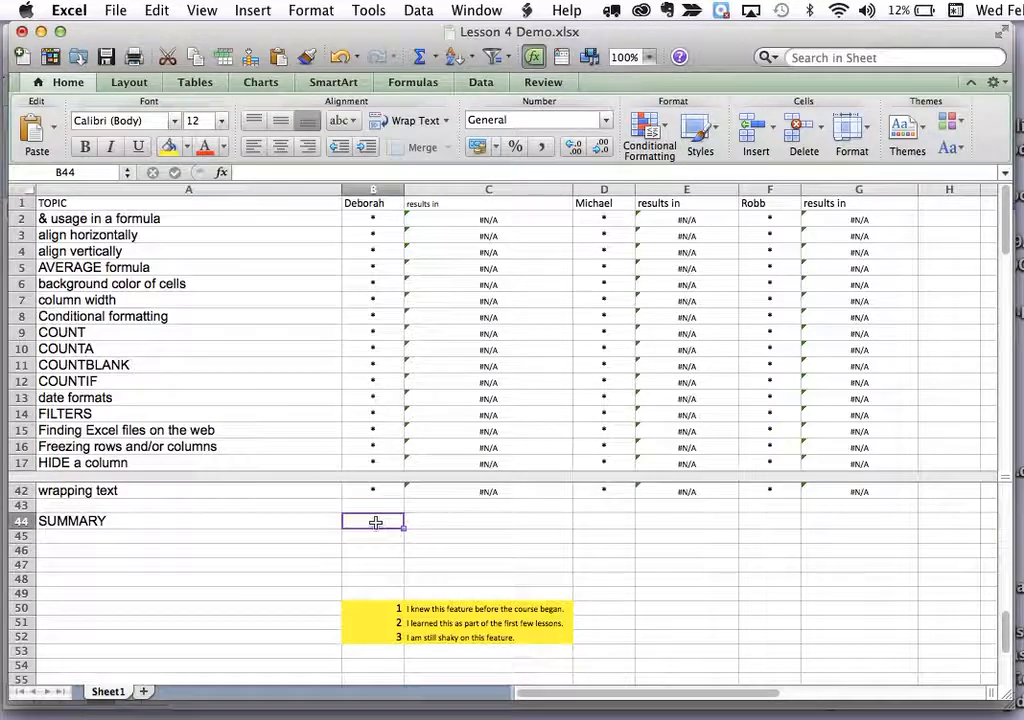
left_click(434, 524)
type("Number of 1s")
key("Return")
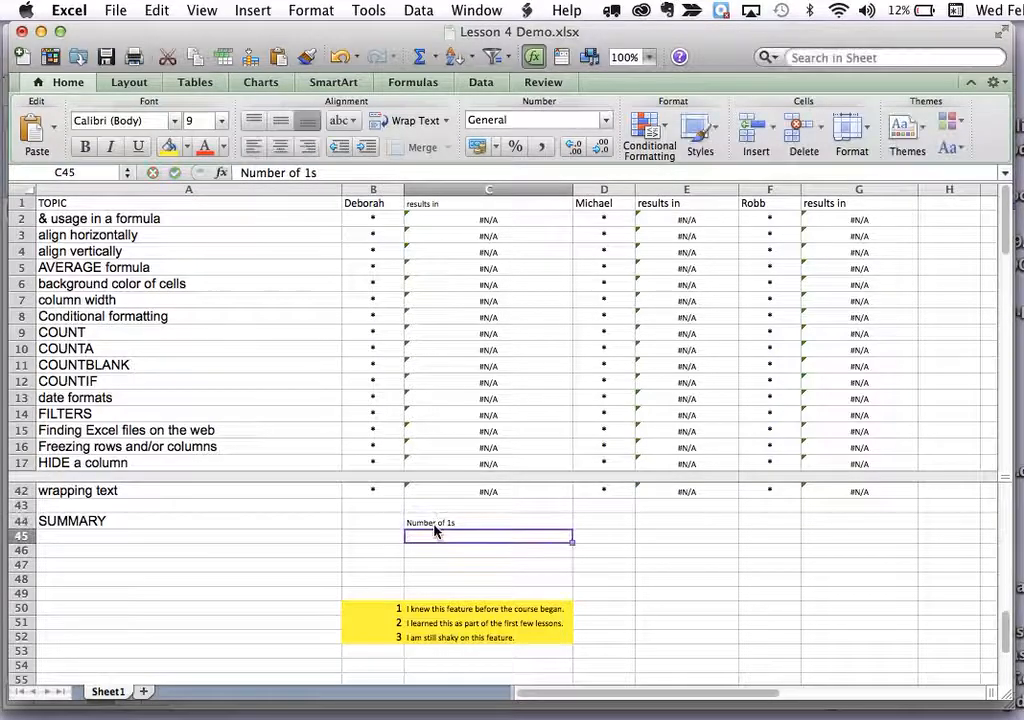
type("Number of ")
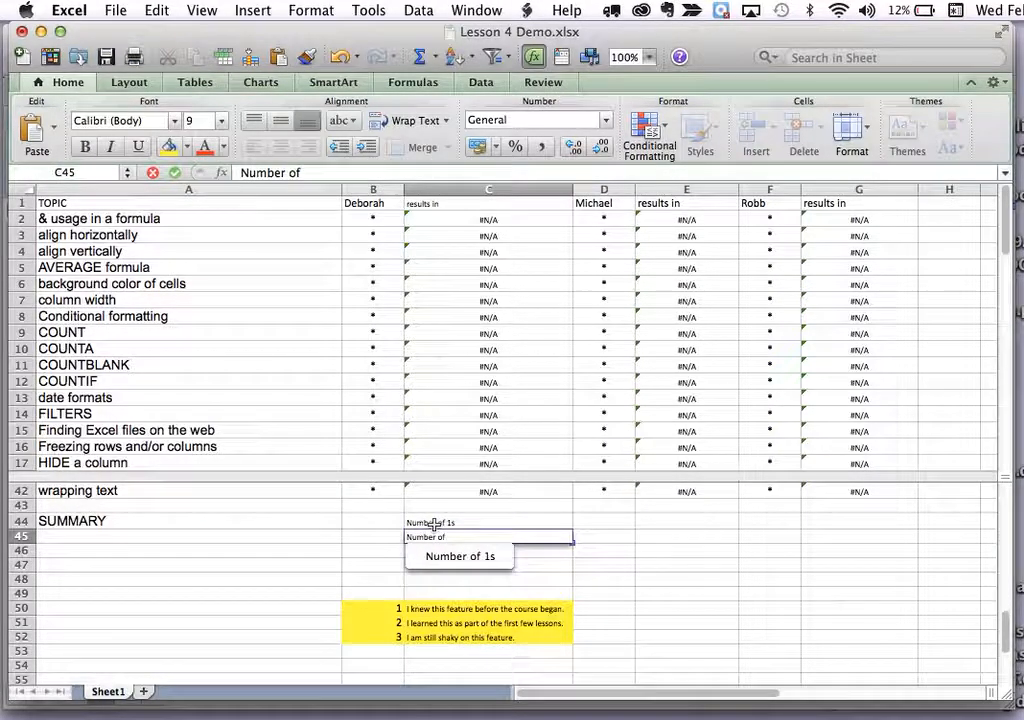
type("2")
key("Return")
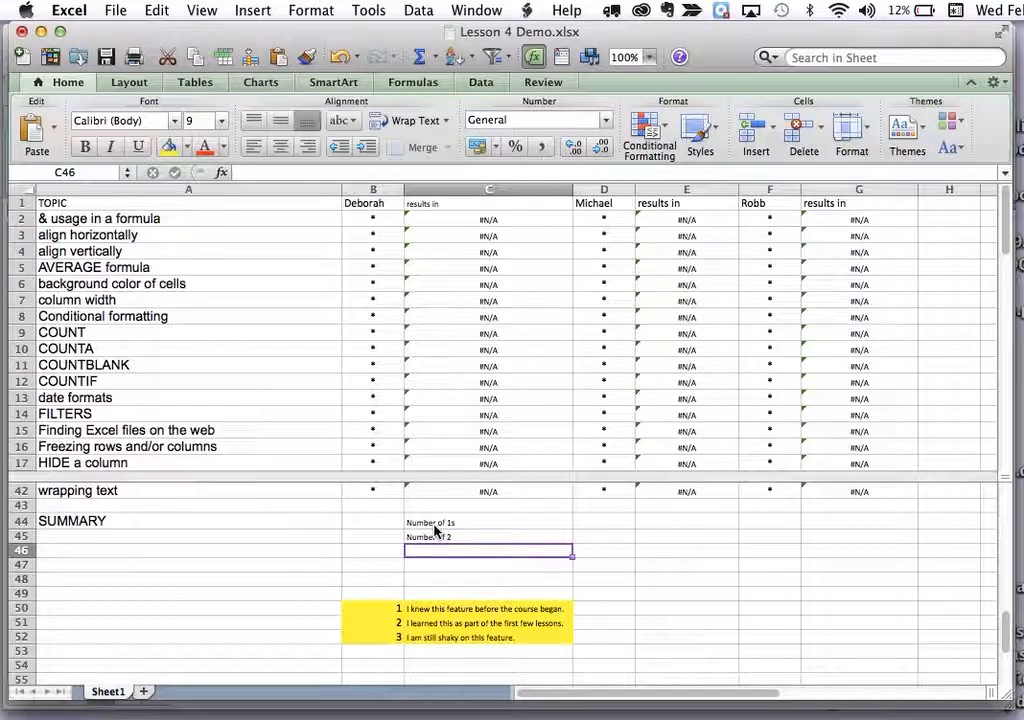
left_click(459, 537)
double_click(461, 539)
type("s")
key("Return")
Enter the summary label "Number of 3s" in C46
type("Nmb")
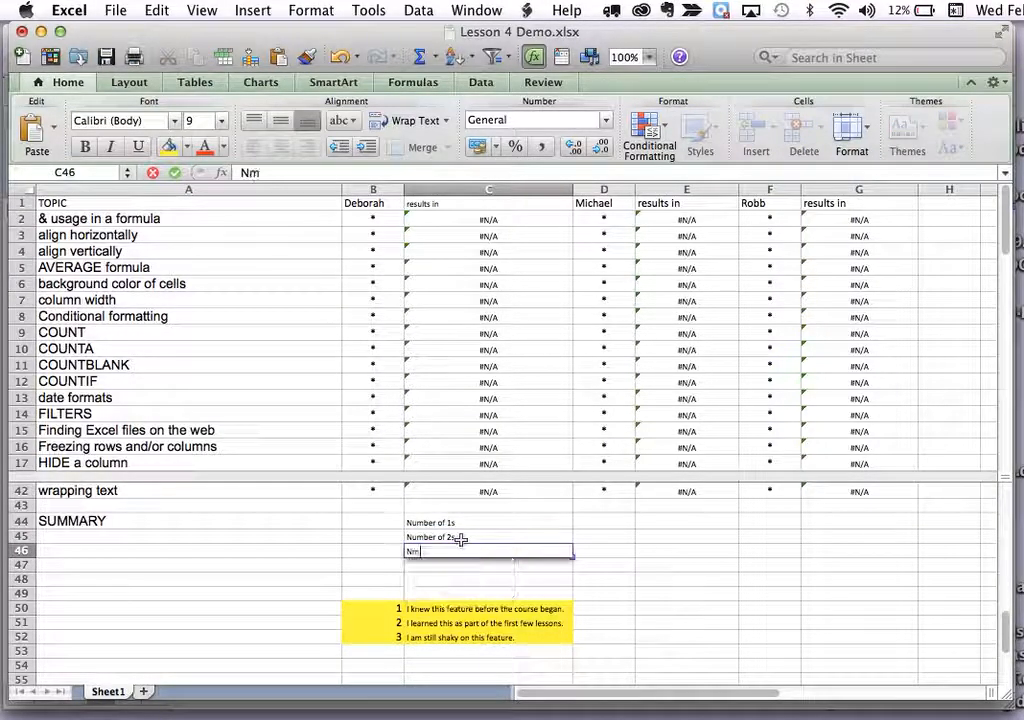
key("BackSpace")
key("BackSpace")
type("umber of 3")
key("Return")
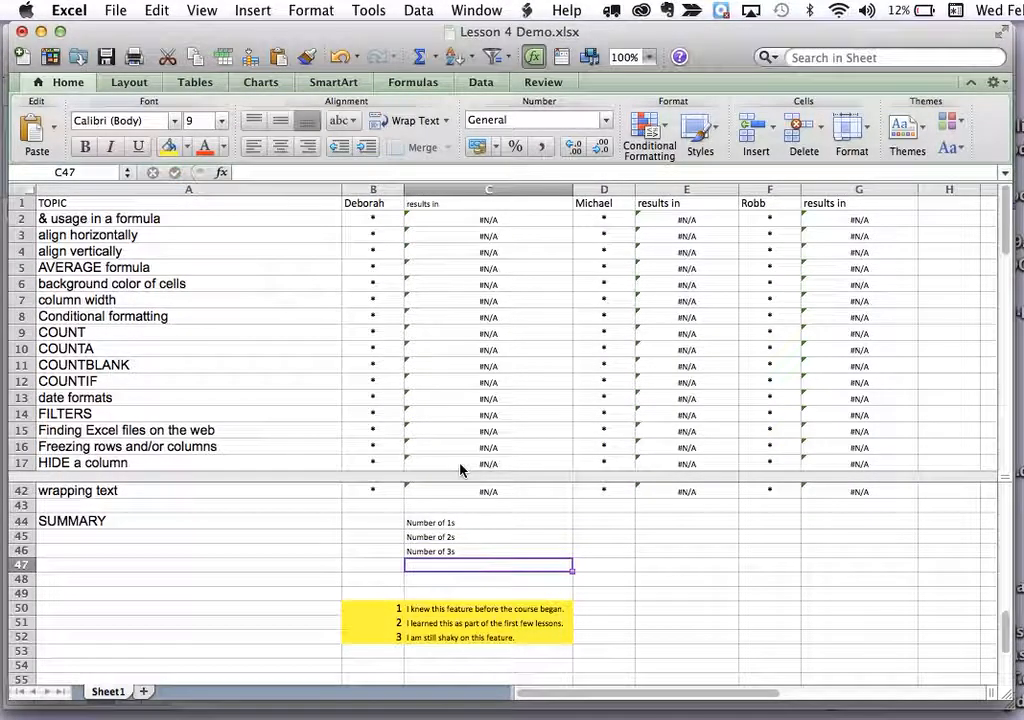
Set the font size of the summary labels in C44:C46 to 14
left_click_drag(437, 518, 425, 550)
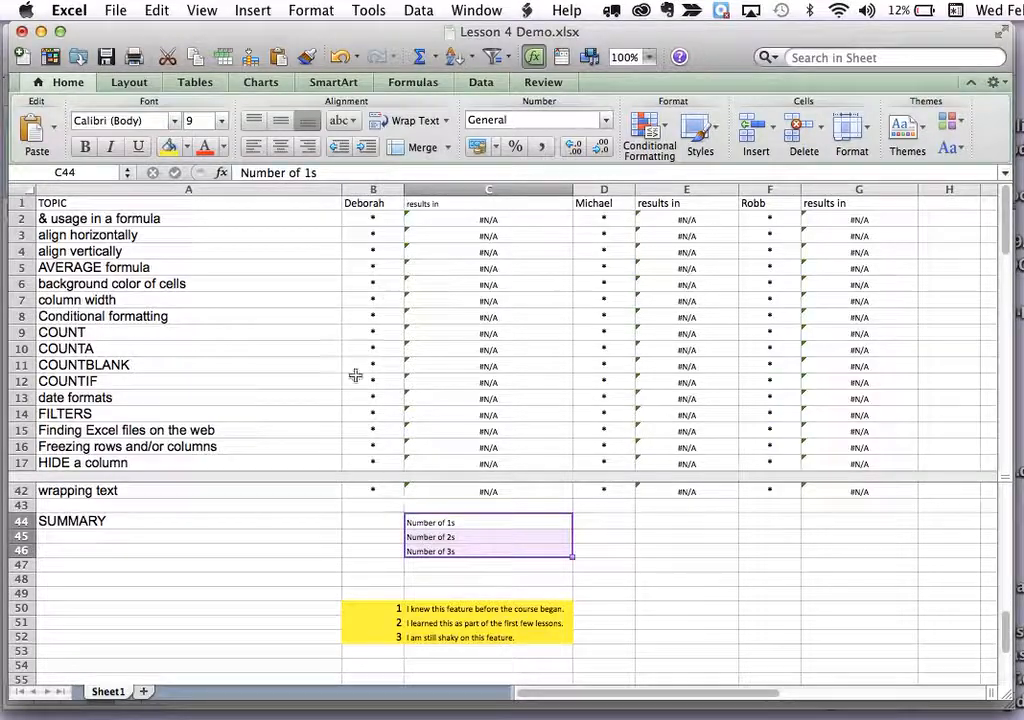
left_click(199, 120)
type("14")
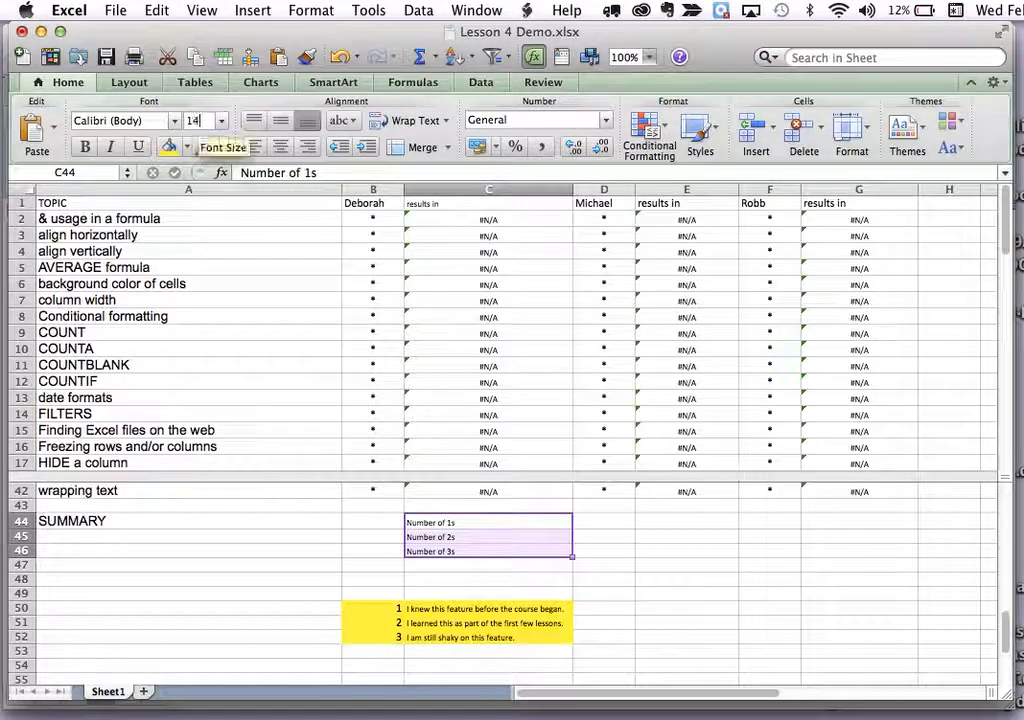
key("Return")
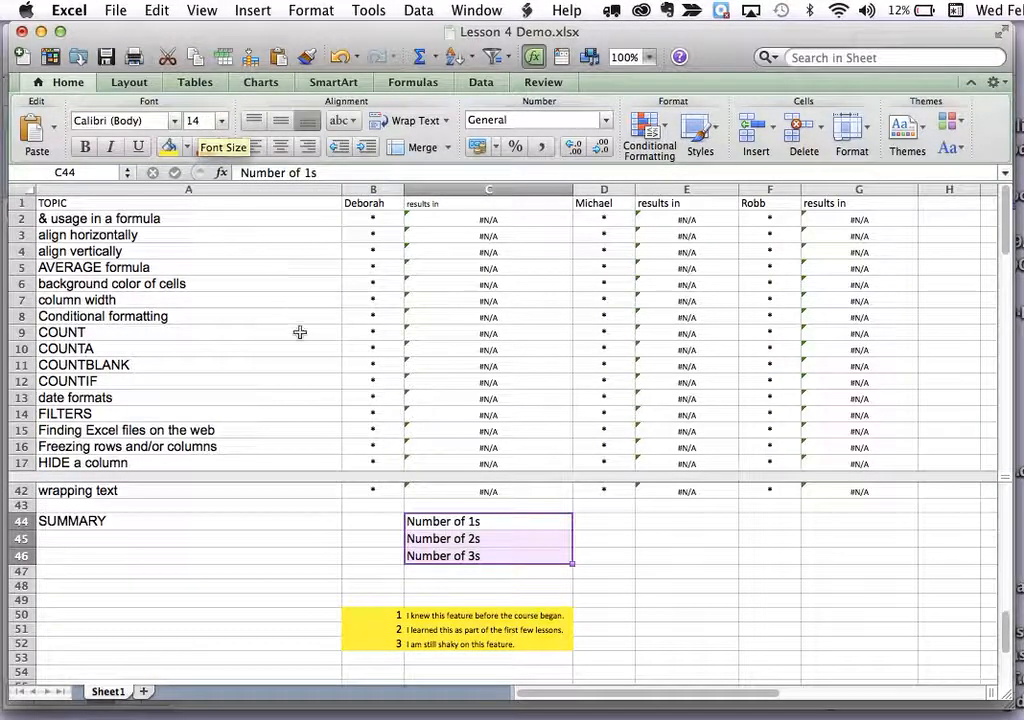
Enter the rating 1 for the first participant in cells B2, B5 and B8
left_click(374, 519)
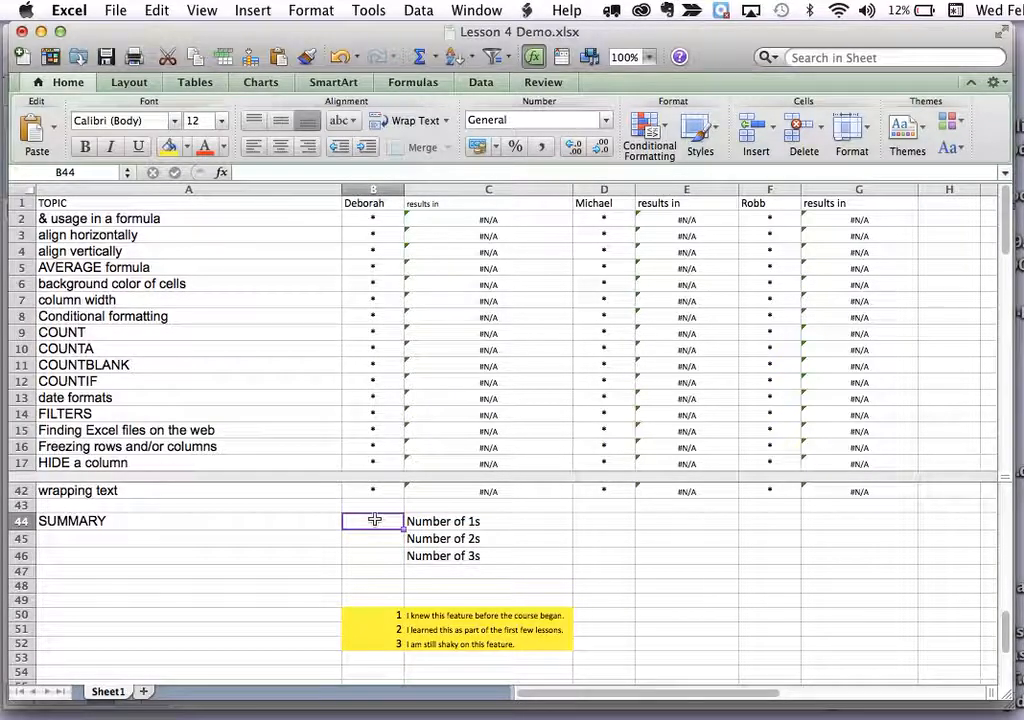
left_click(372, 214)
type("1")
key("Return")
key("Down")
key("Down")
type("1")
key("Return")
key("Down")
key("Down")
type("1")
key("Return")
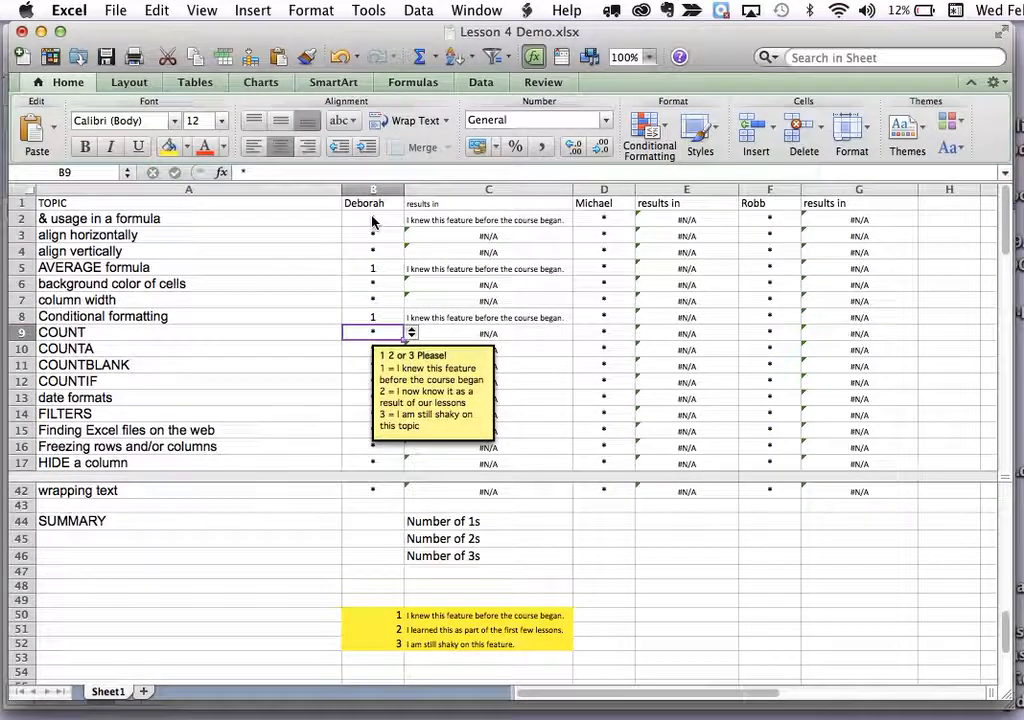
Count the first participant's 1 ratings in B44 with the row-locked formula =COUNTIF(B$2:B$42,"=1")
left_click(379, 525)
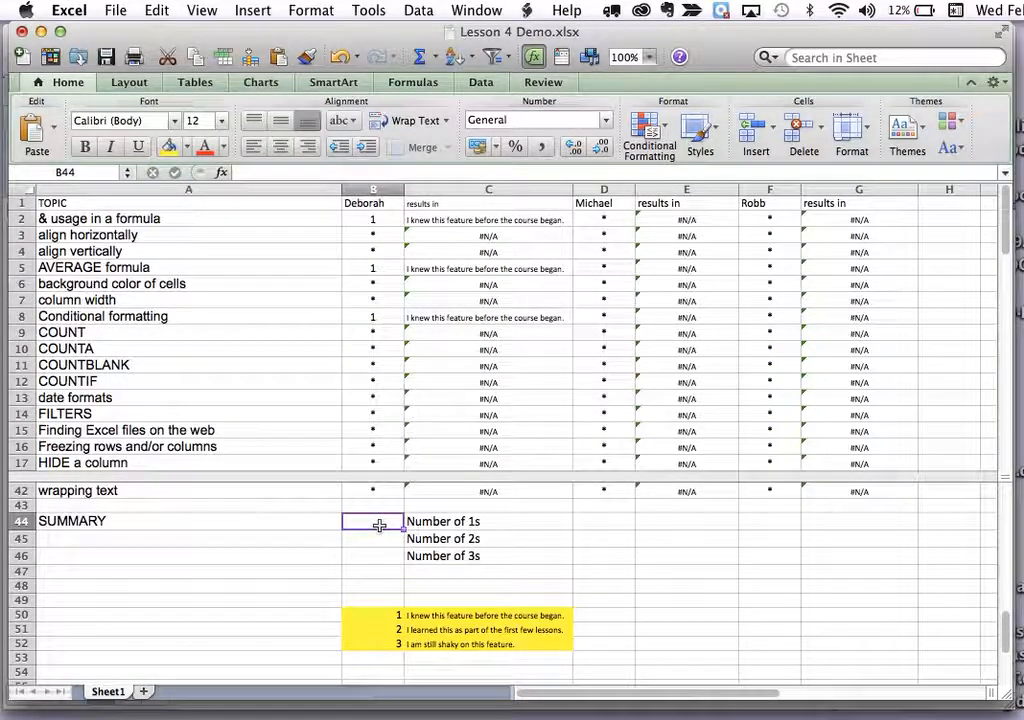
type("=")
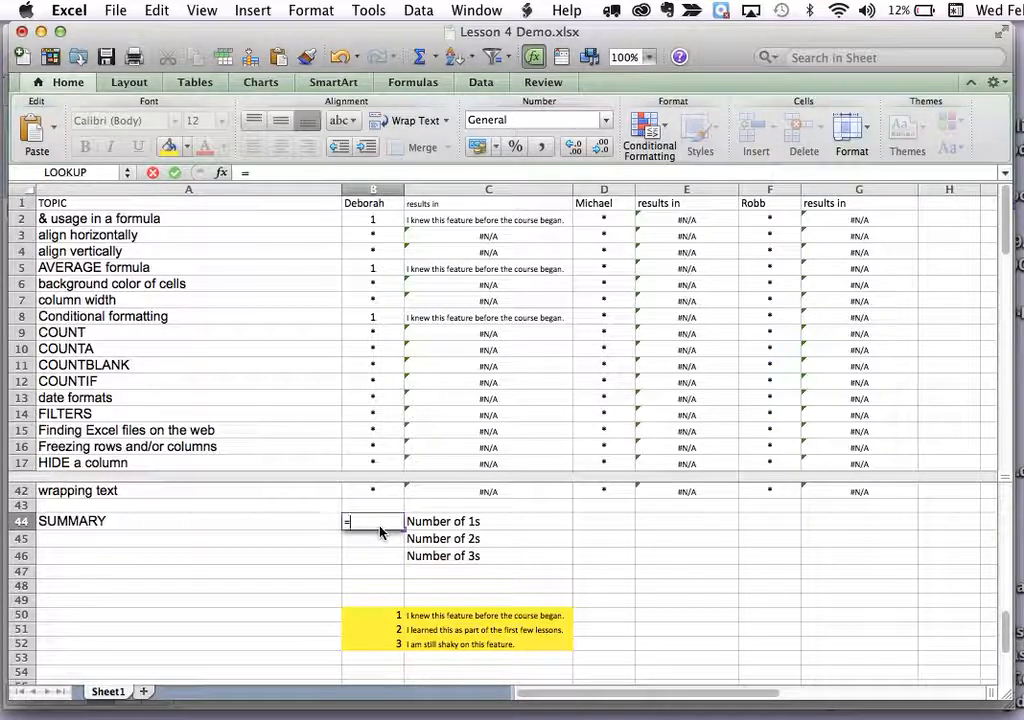
type("COUNTIF")
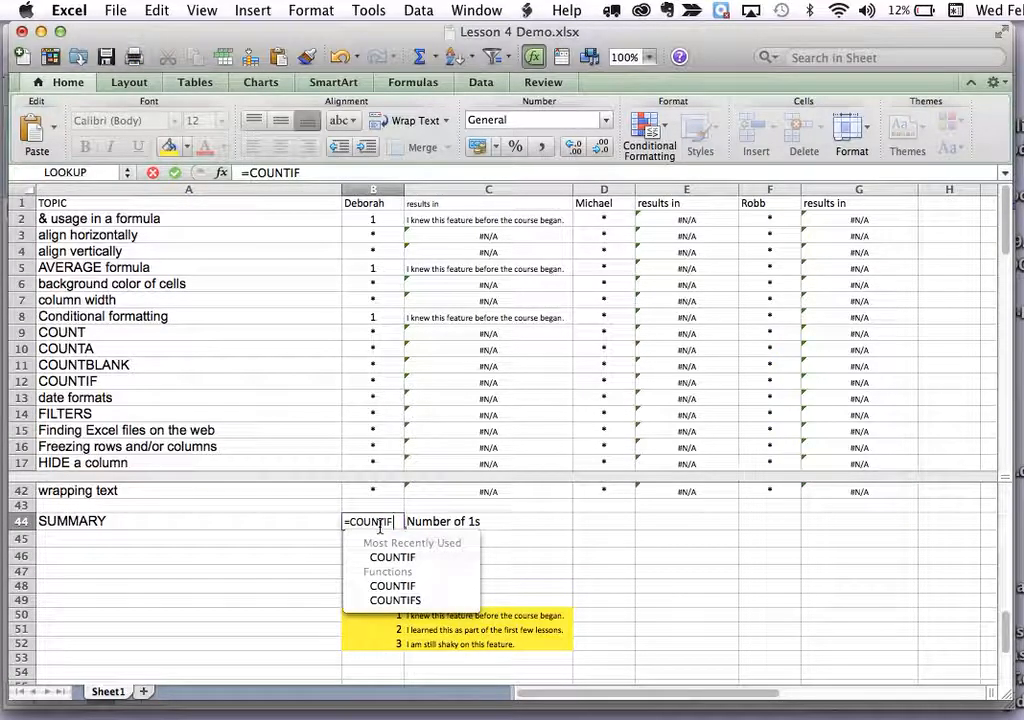
type("(")
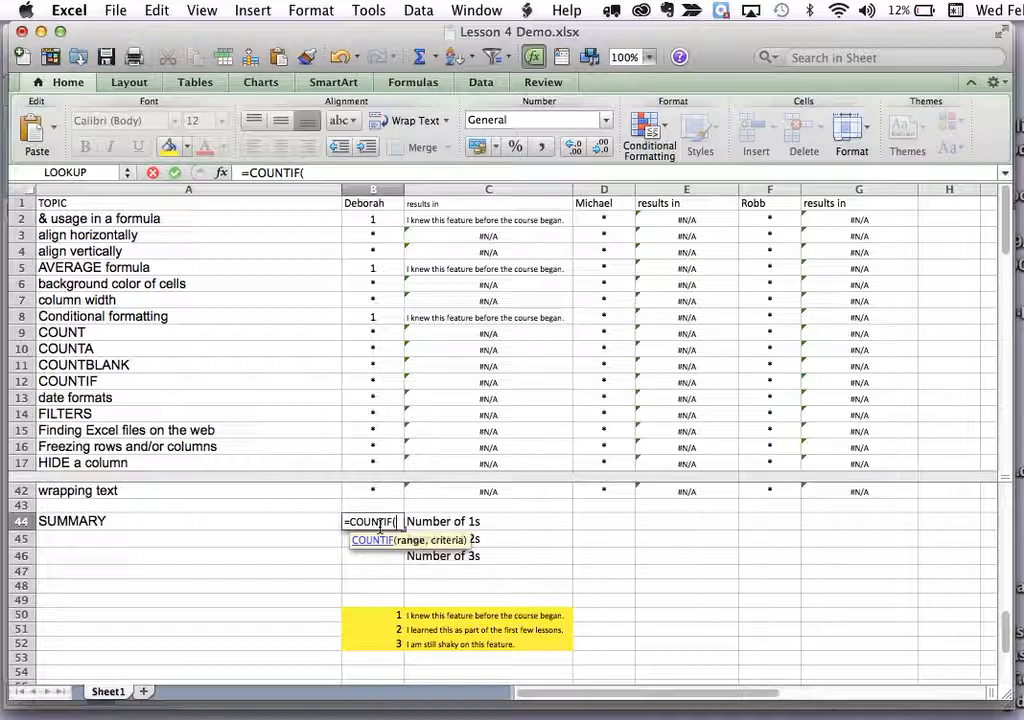
type("B2")
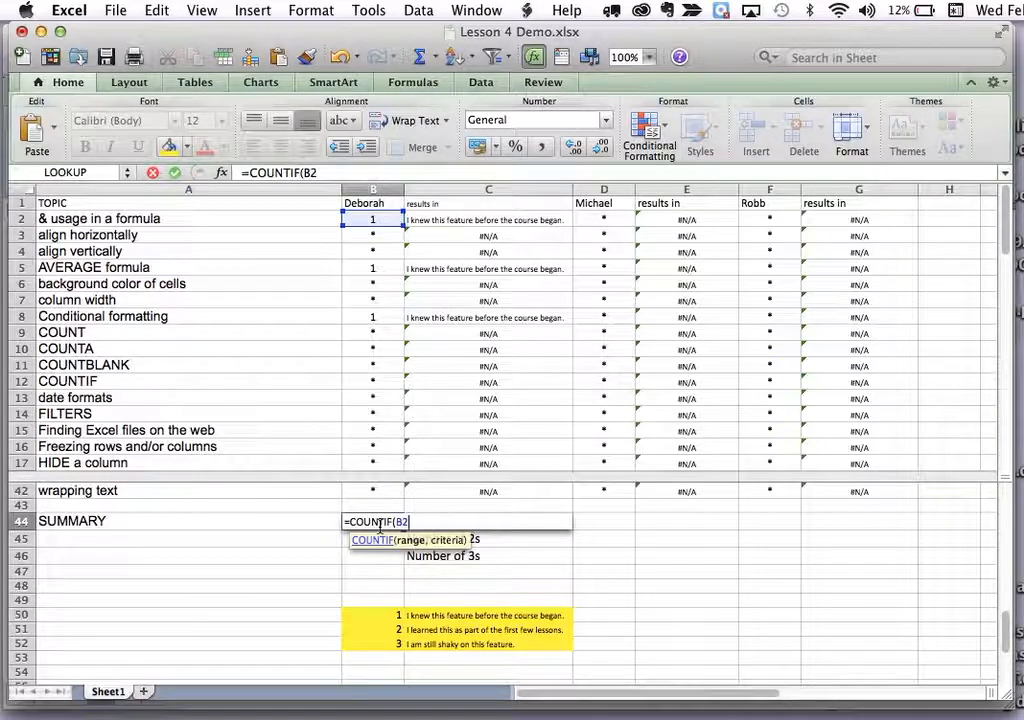
type(":B42")
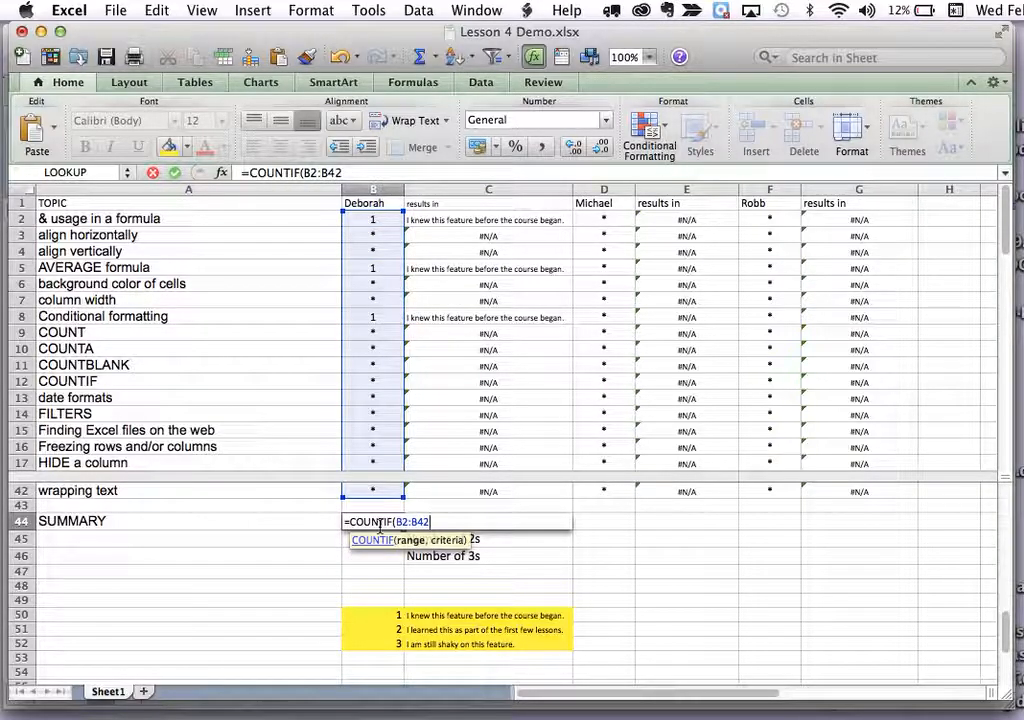
type(",\"=1\"")
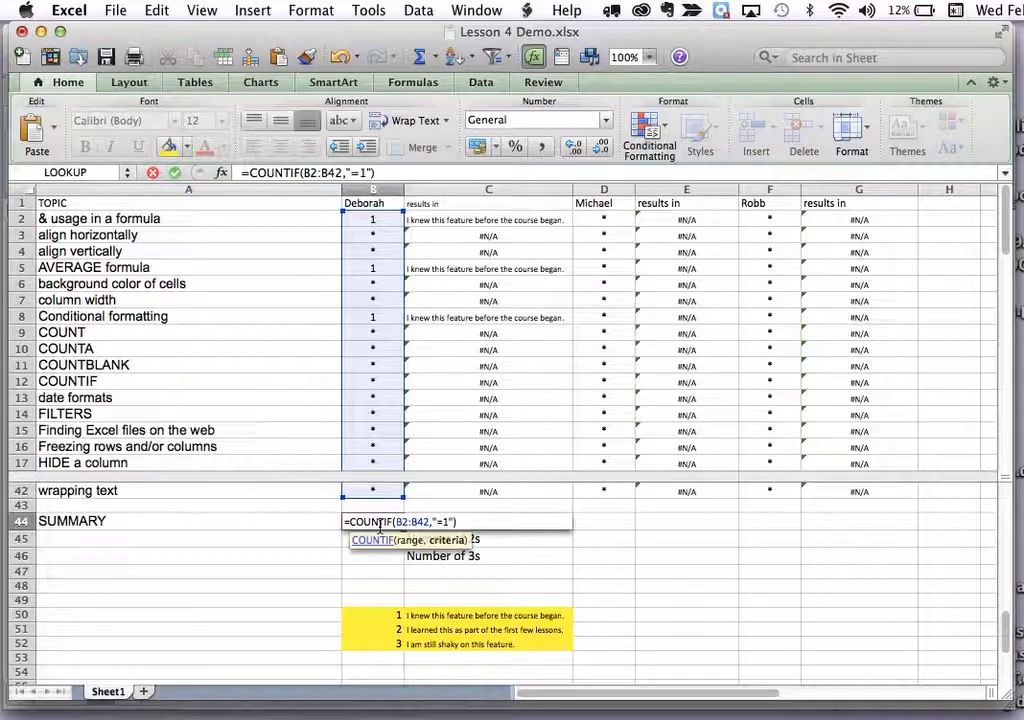
type(")")
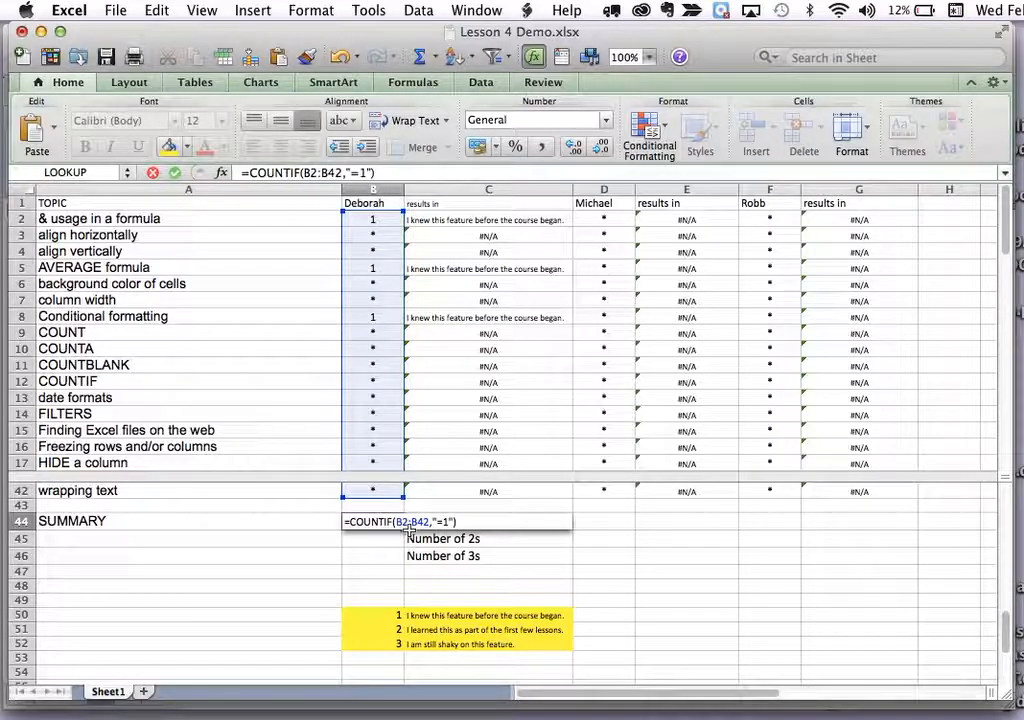
left_click(397, 522)
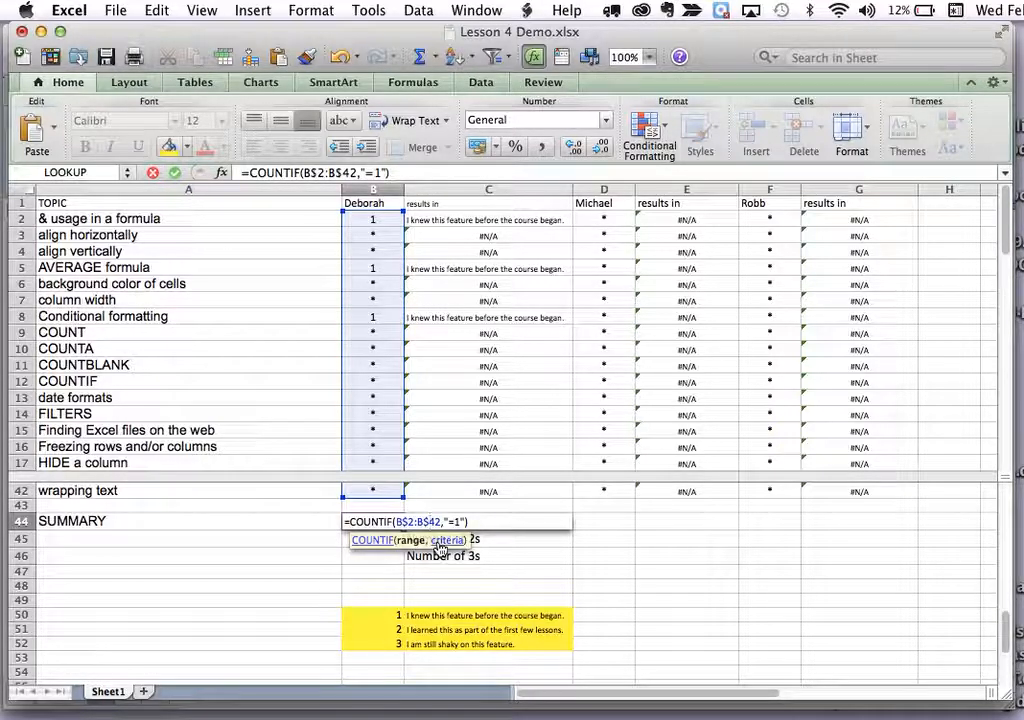
key("Return")
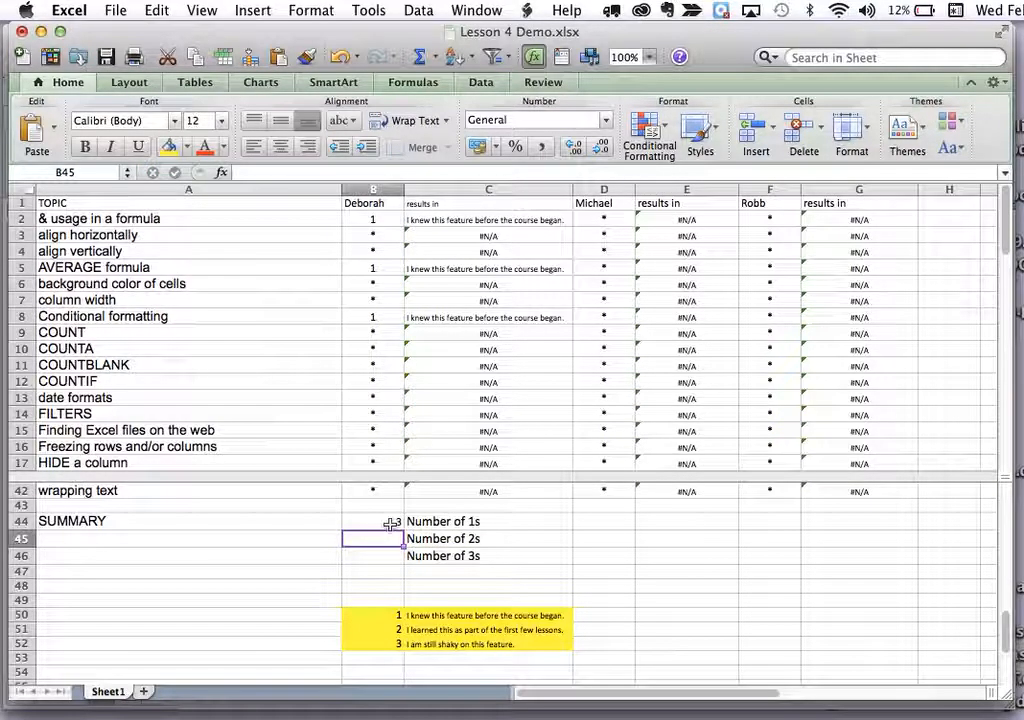
Fill the COUNTIF formula from B44 down through B46
left_click(397, 526)
left_click_drag(402, 532, 400, 562)
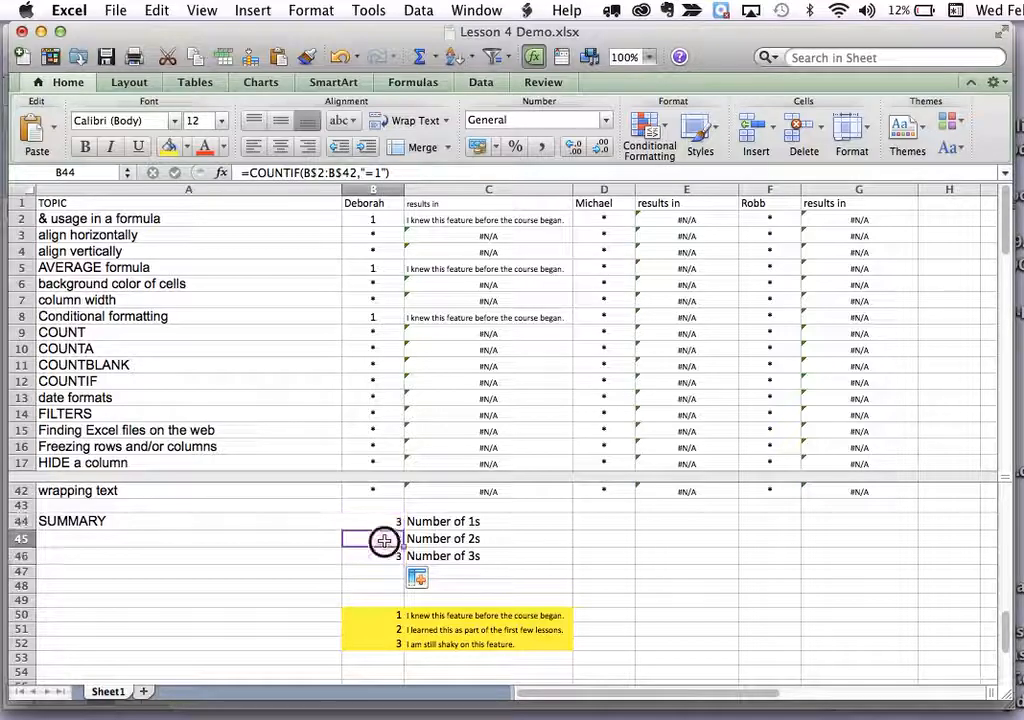
double_click(384, 541)
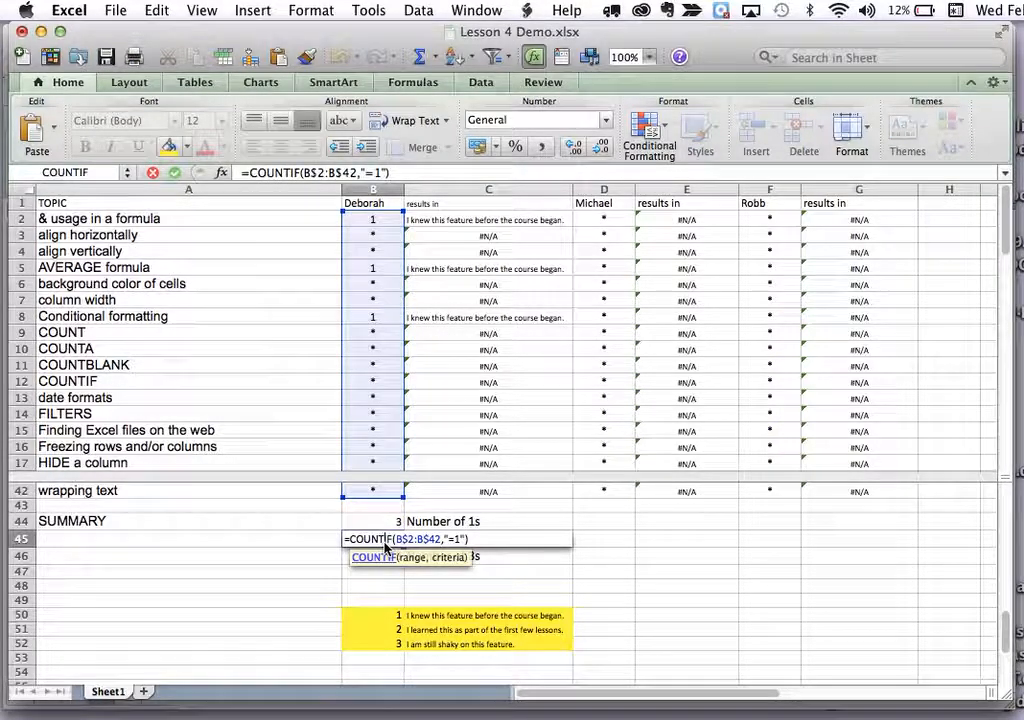
key("Return")
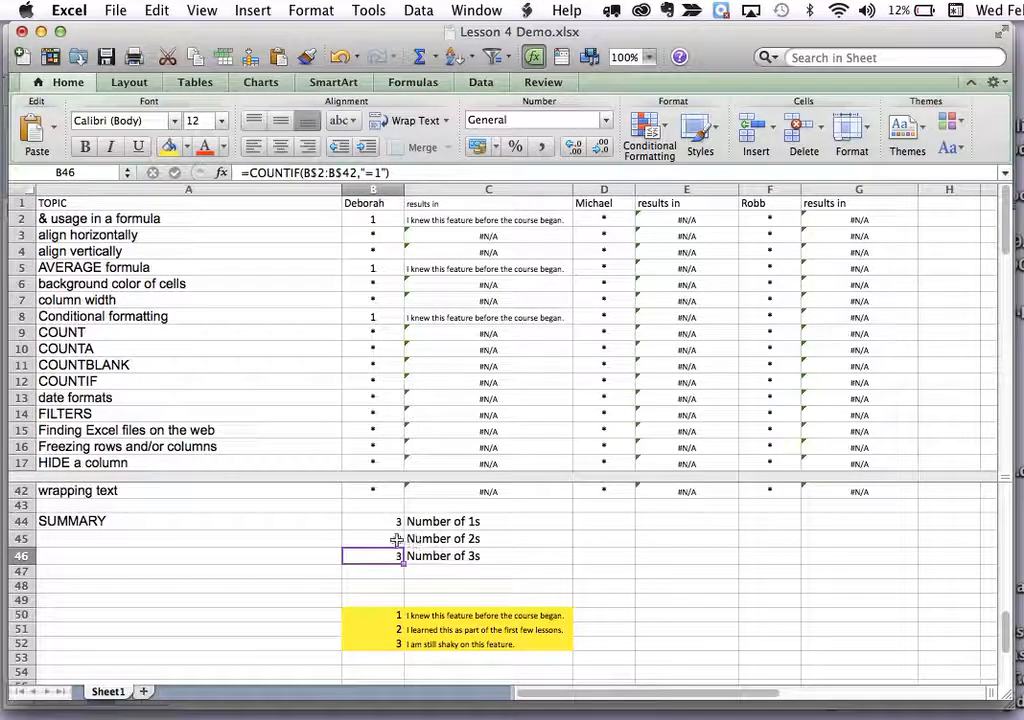
Change the COUNTIF criterion to "=2" in B45 and to "=3" in B46
double_click(398, 540)
key("BackSpace")
type("2:B$42,\"=2\")")
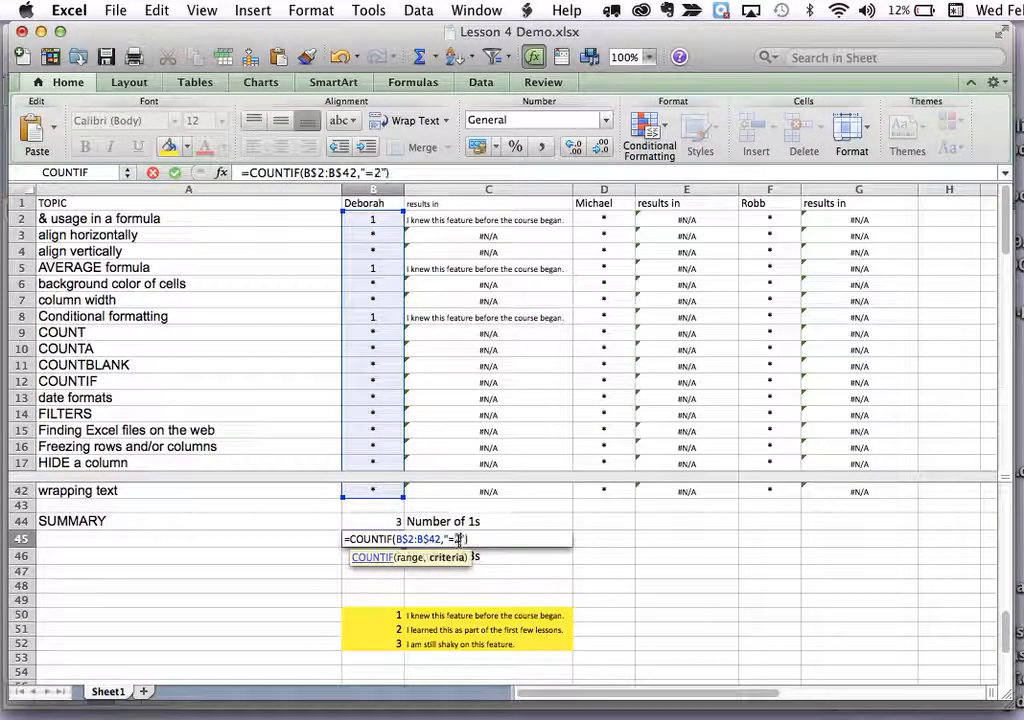
key("Return")
double_click(400, 557)
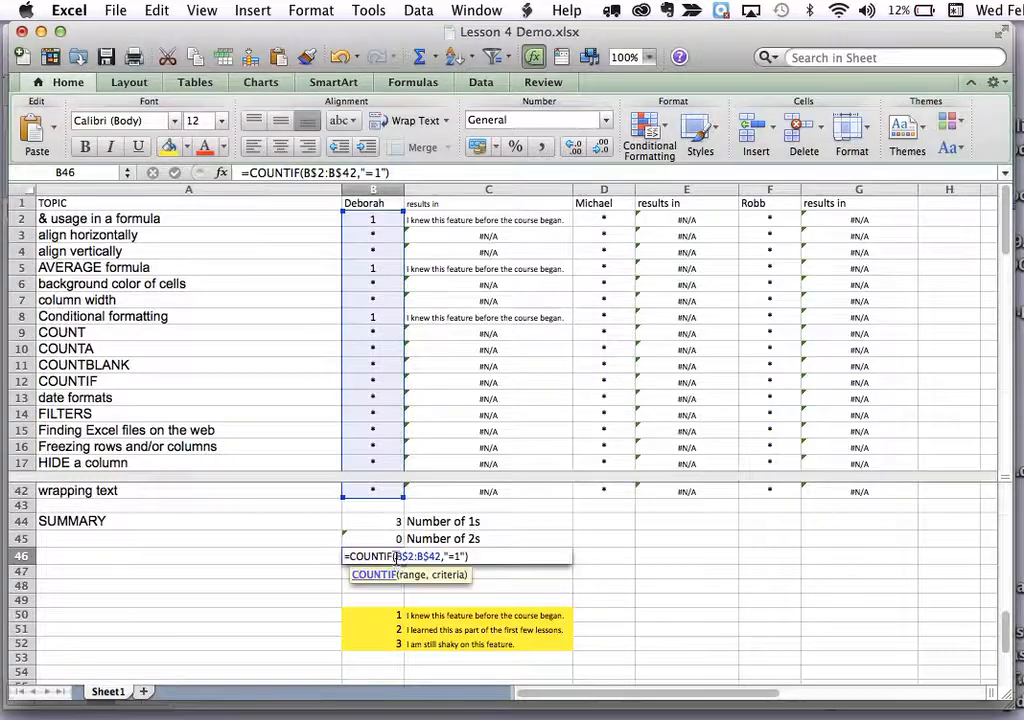
key("BackSpace")
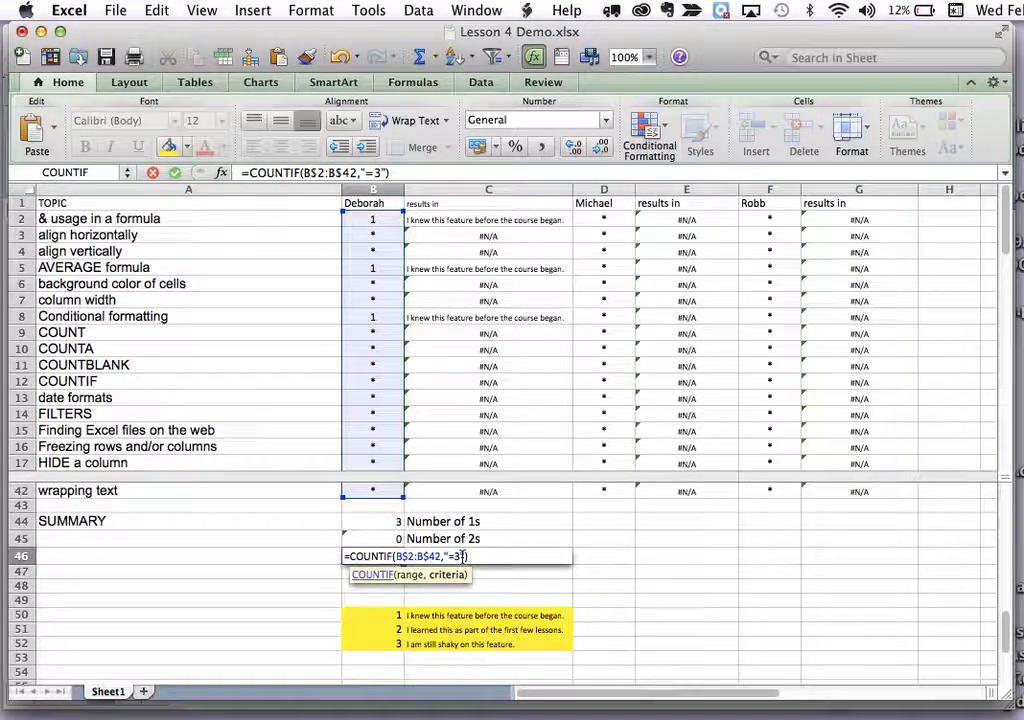
key("Return")
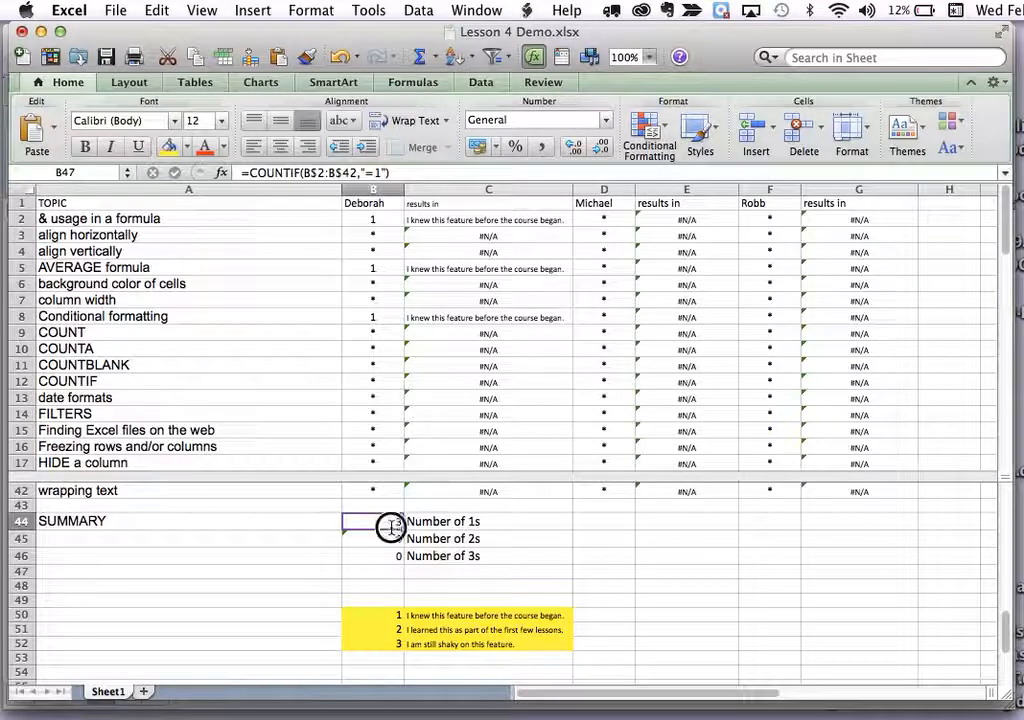
Copy the summary formulas in B44:B46 to the second participant's column starting at D44
left_click_drag(391, 553, 391, 553)
key("super+c")
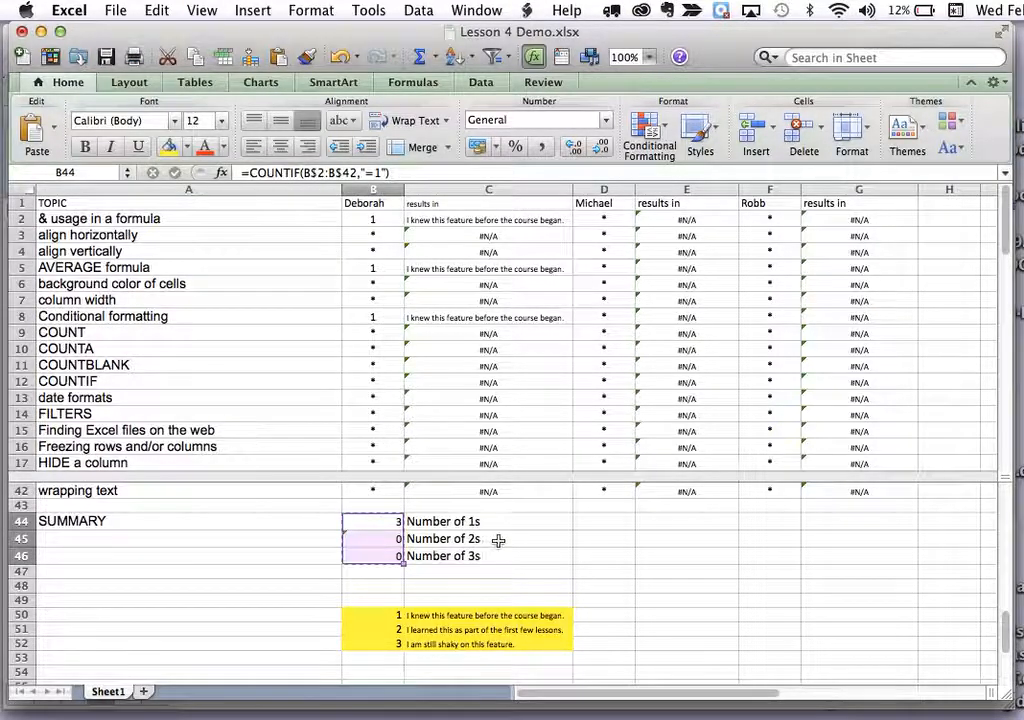
left_click(598, 523)
key("super+v")
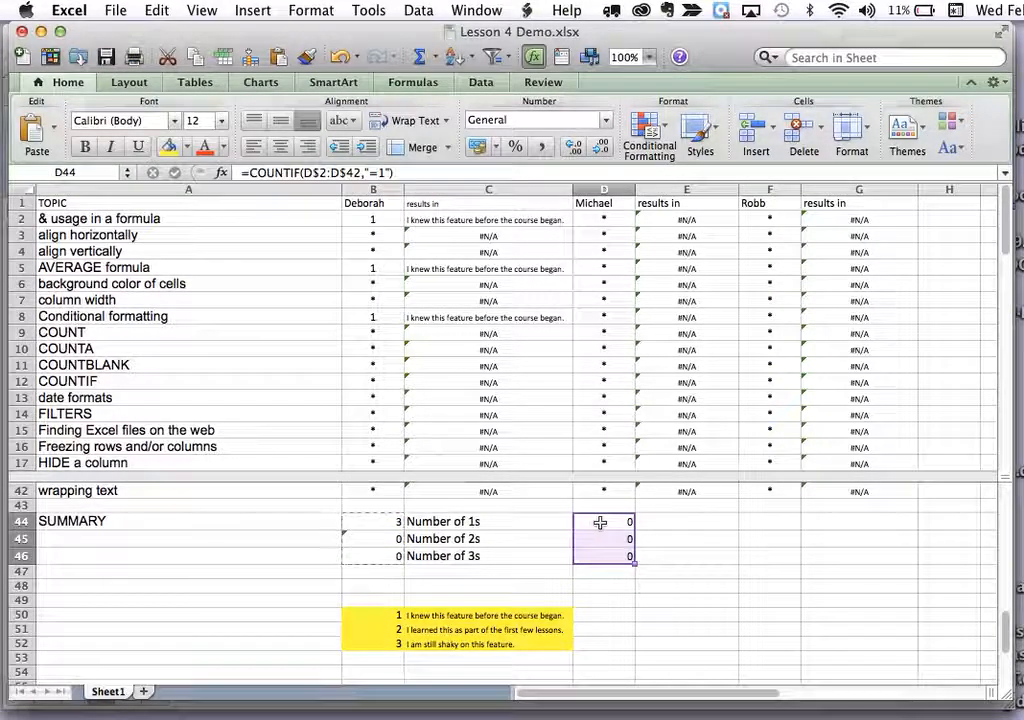
Paste the summary formulas into the third participant's column at F44, and copy the labels in C44:C46 to E44 and G44
left_click(783, 524)
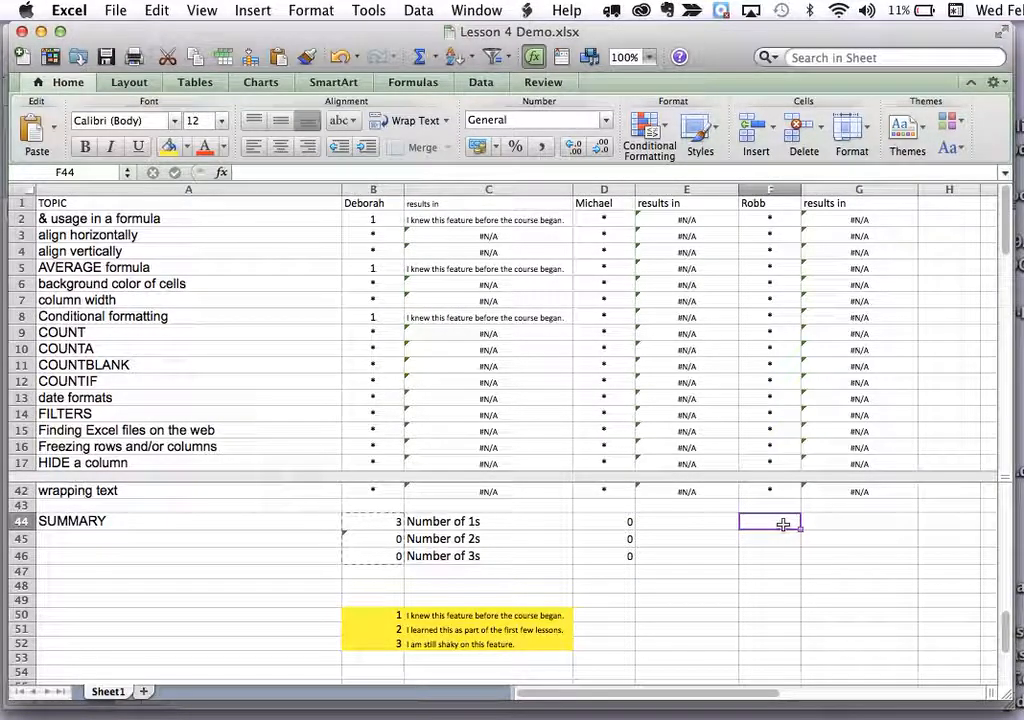
key("super+v")
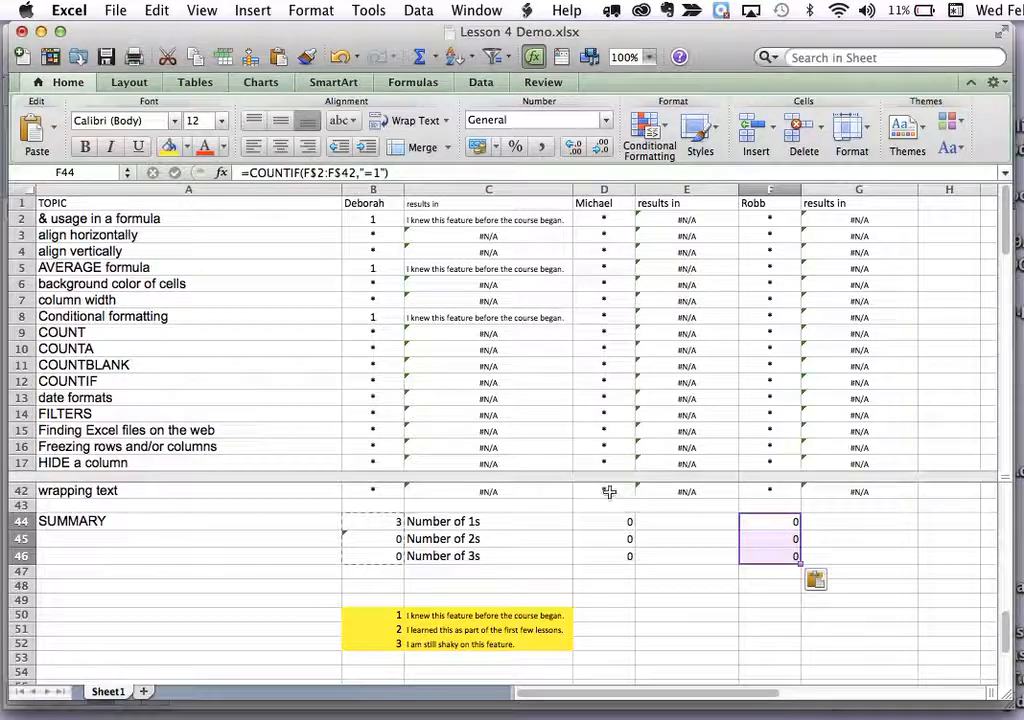
left_click_drag(453, 522, 460, 556)
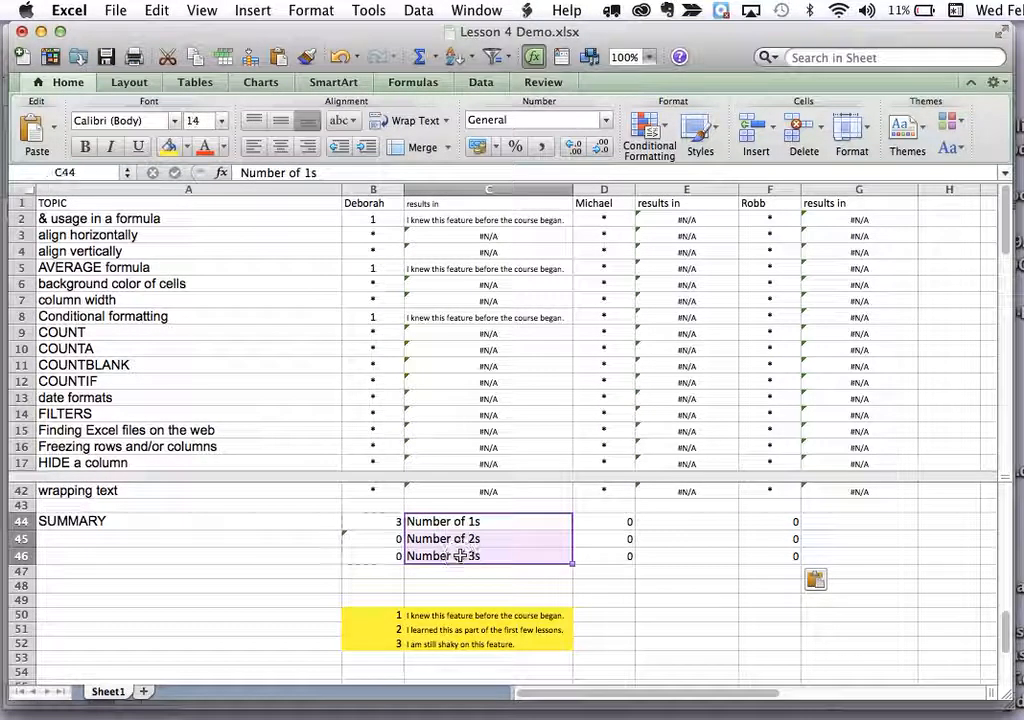
key("super+c")
left_click(661, 521)
key("super+v")
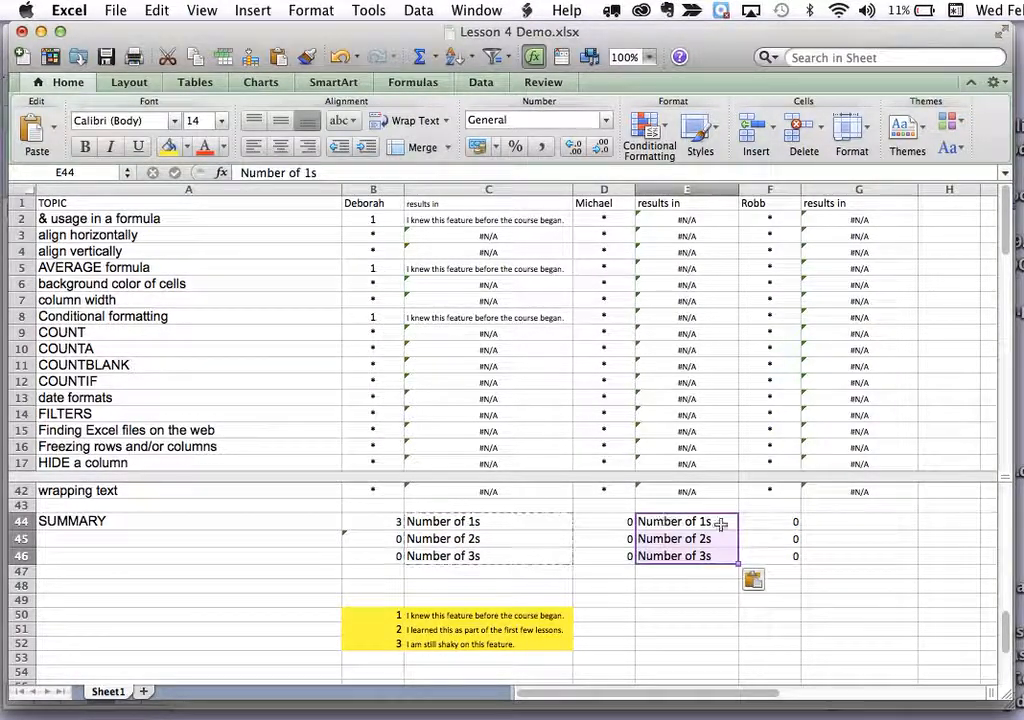
left_click(834, 522)
key("super+v")
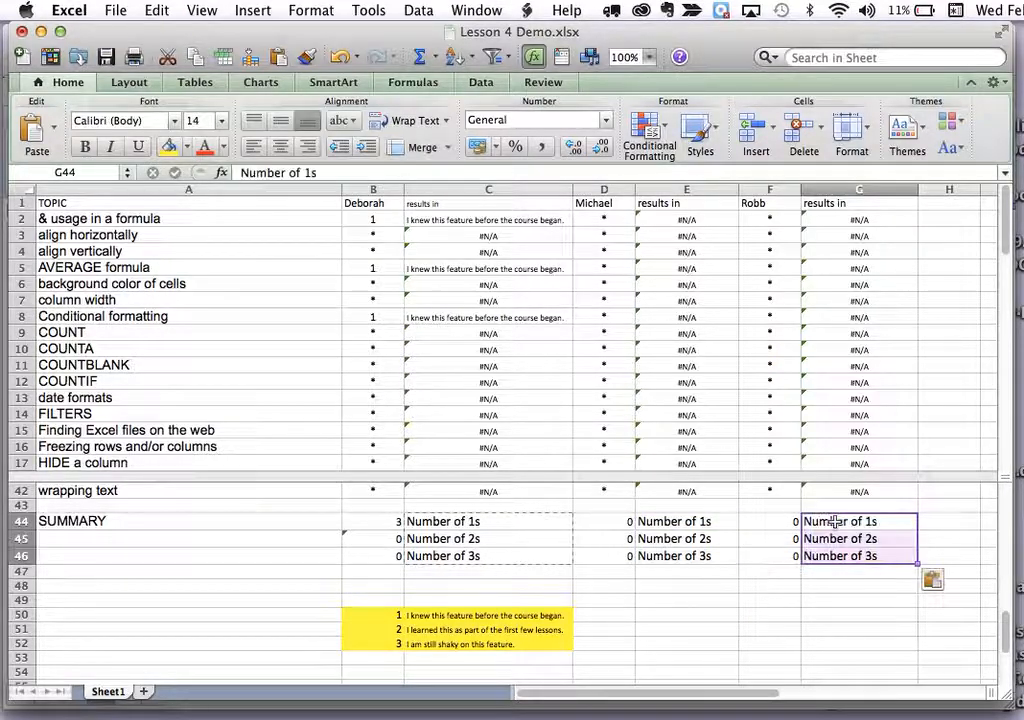
Fill the summary block A44:G46 with a medium blue theme color
left_click(654, 629)
left_click_drag(200, 521, 837, 548)
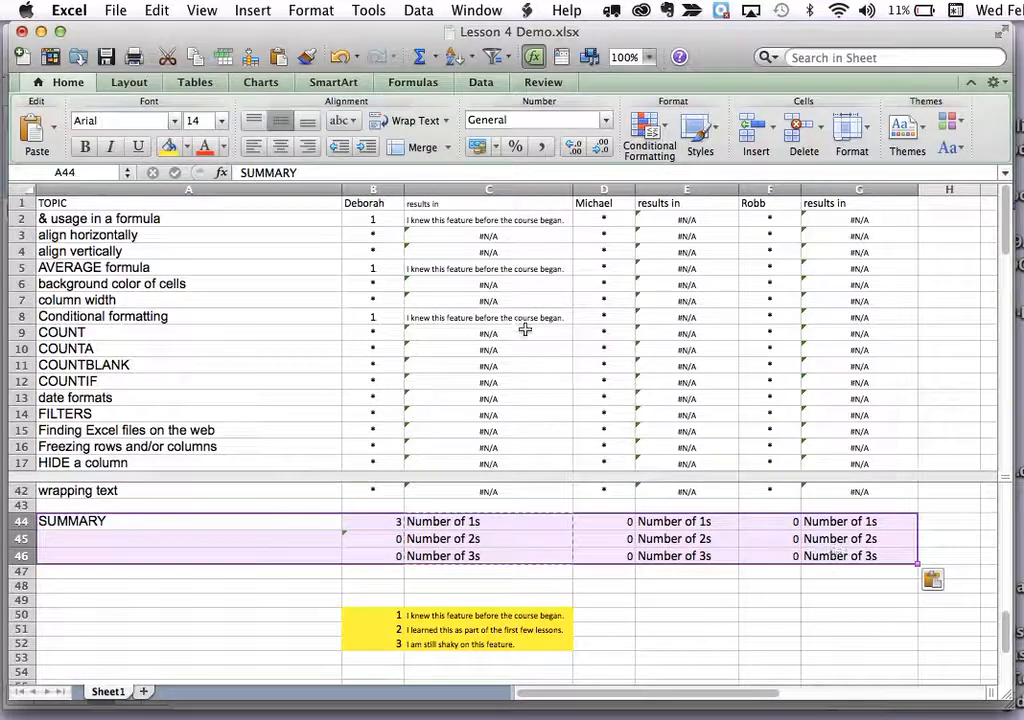
left_click(188, 148)
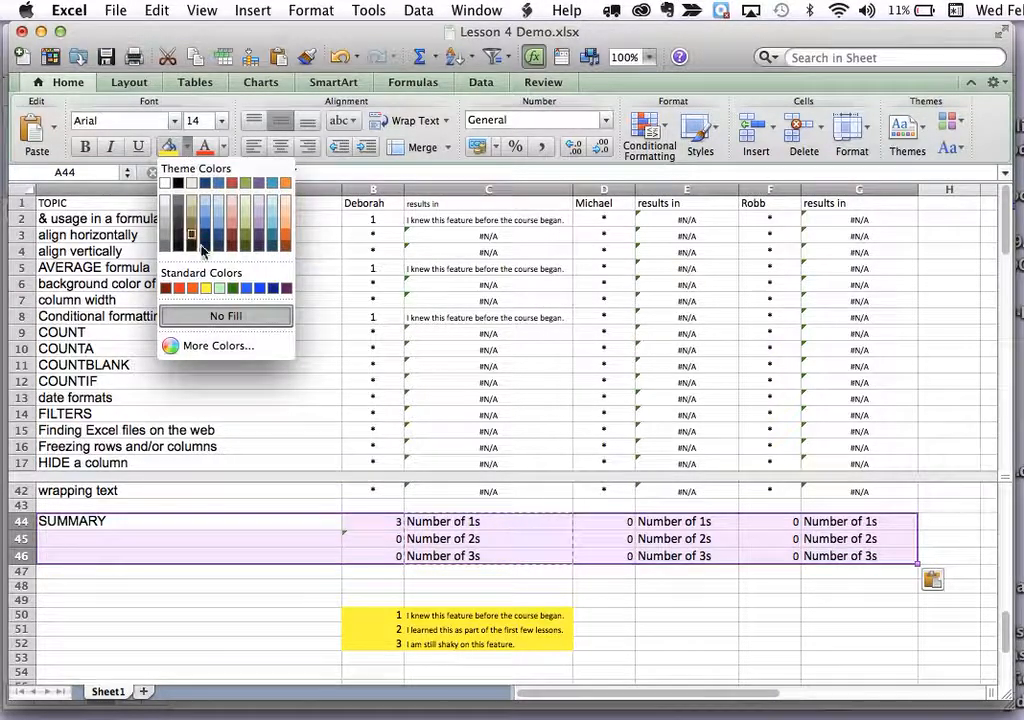
left_click(205, 217)
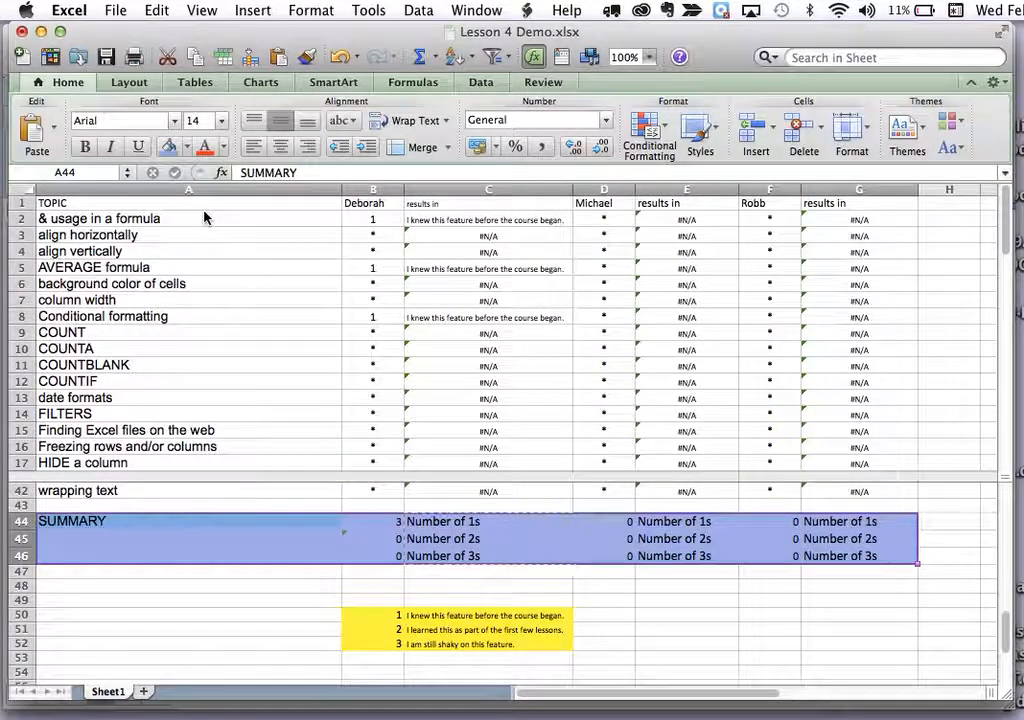
left_click(193, 576)
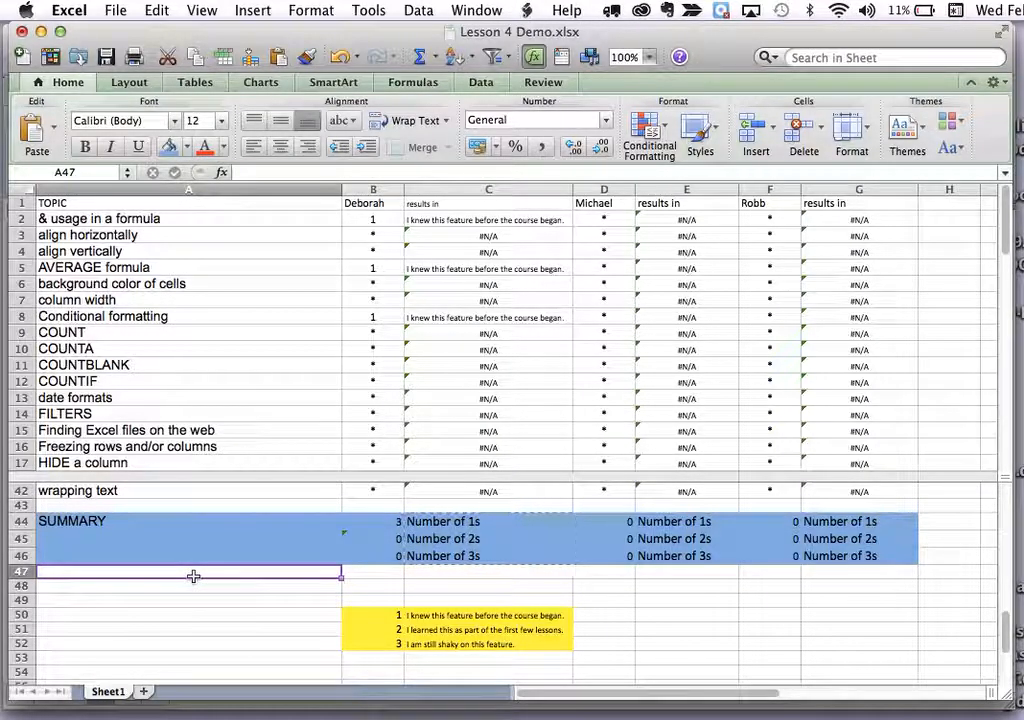
Insert a blank column before the TOPIC column
left_click(142, 191)
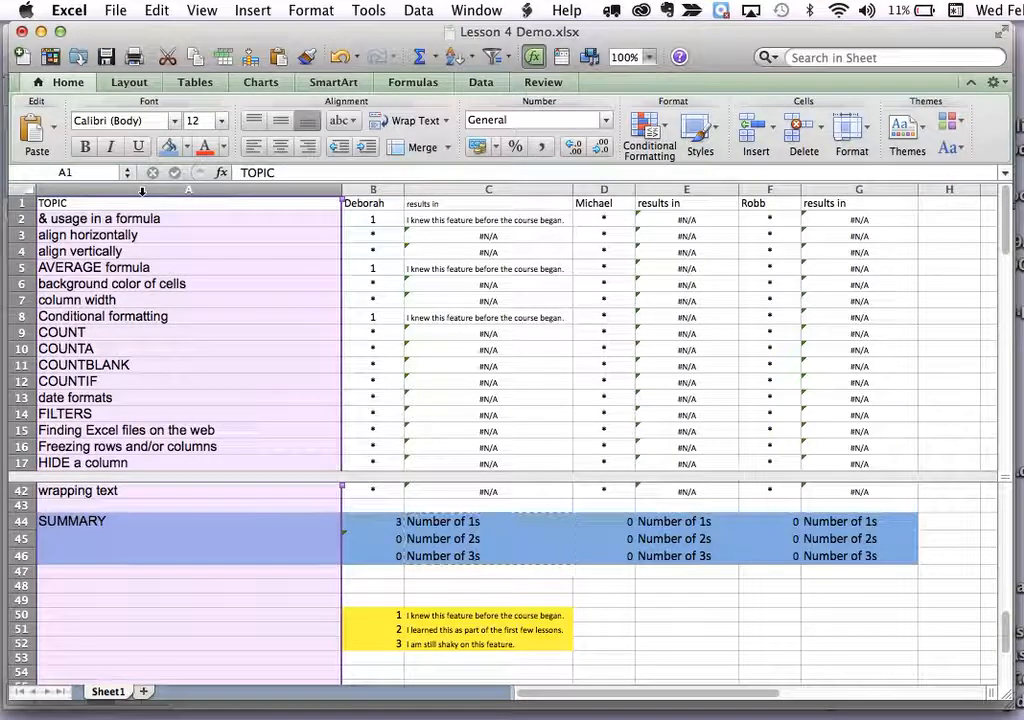
left_click(250, 10)
left_click(255, 69)
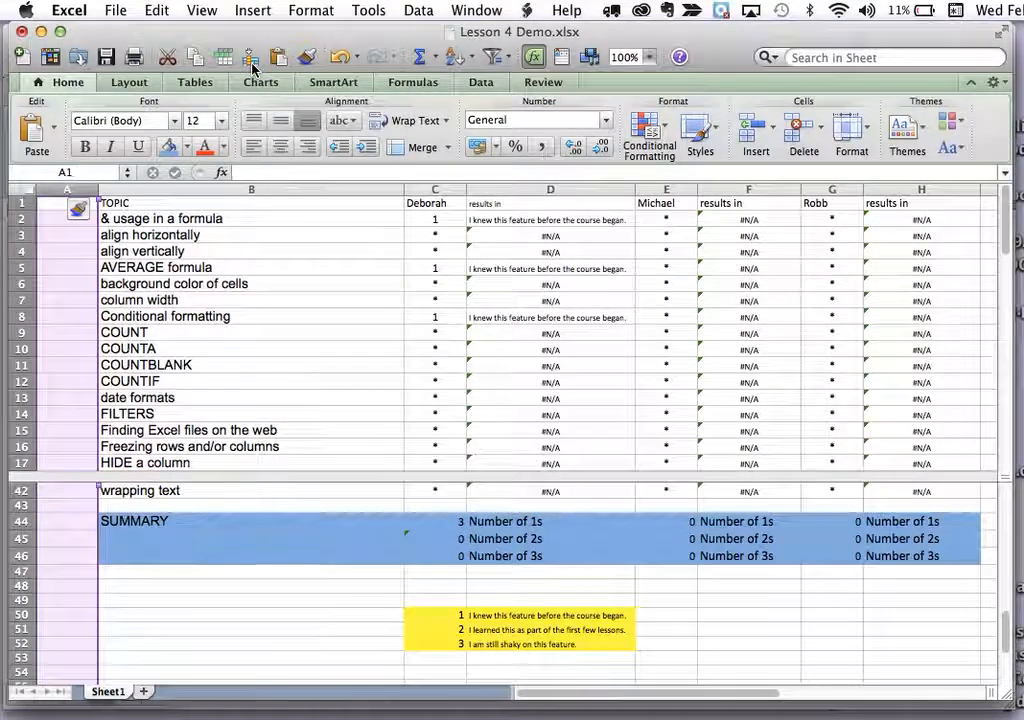
Enter the header AVER in A1 and fit the width of column A to it
left_click(52, 203)
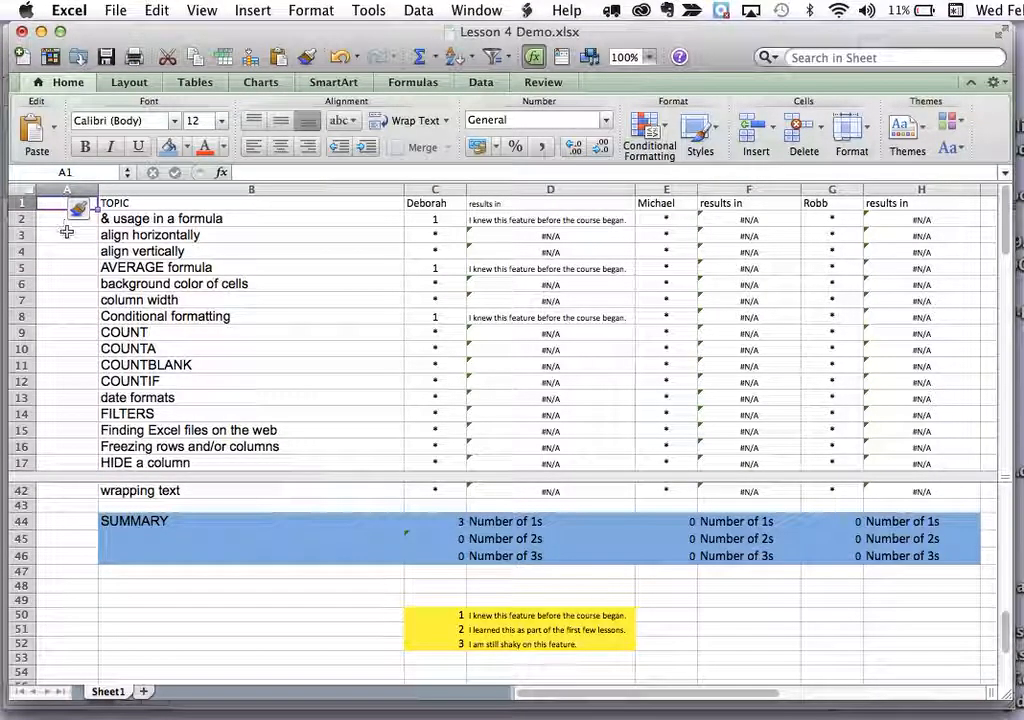
type("AV")
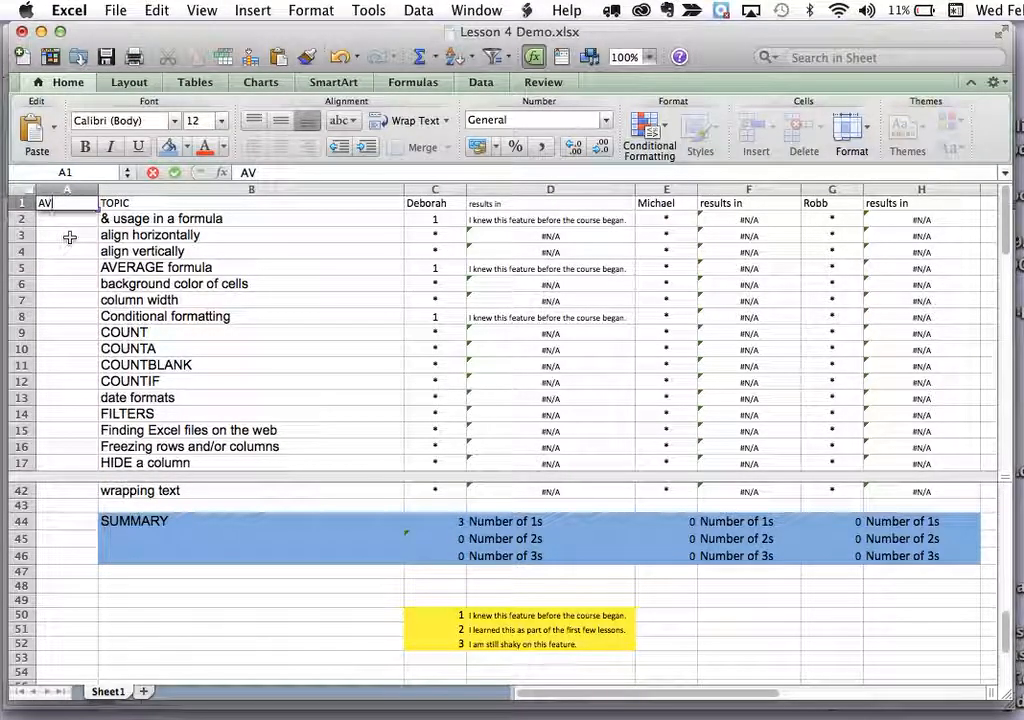
type("ER")
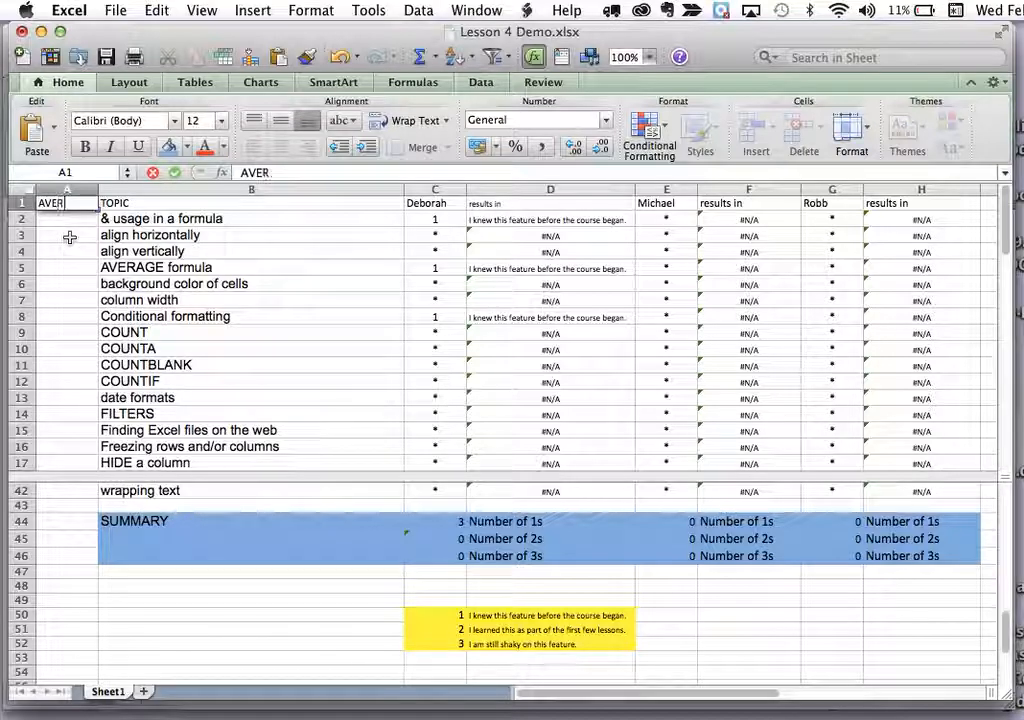
key("Return")
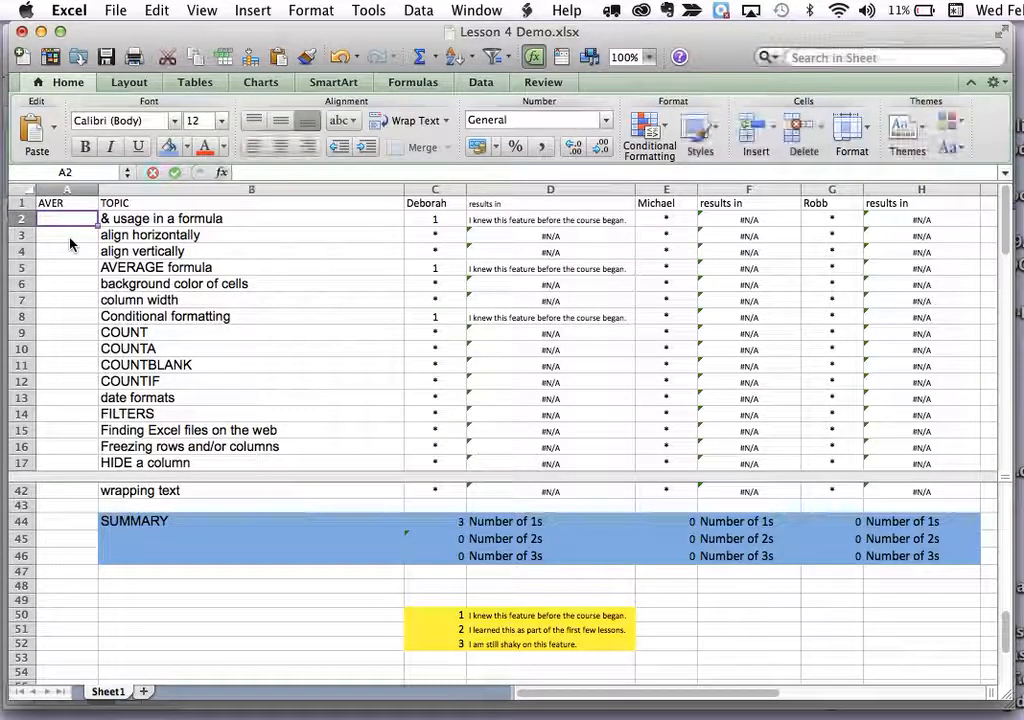
double_click(100, 191)
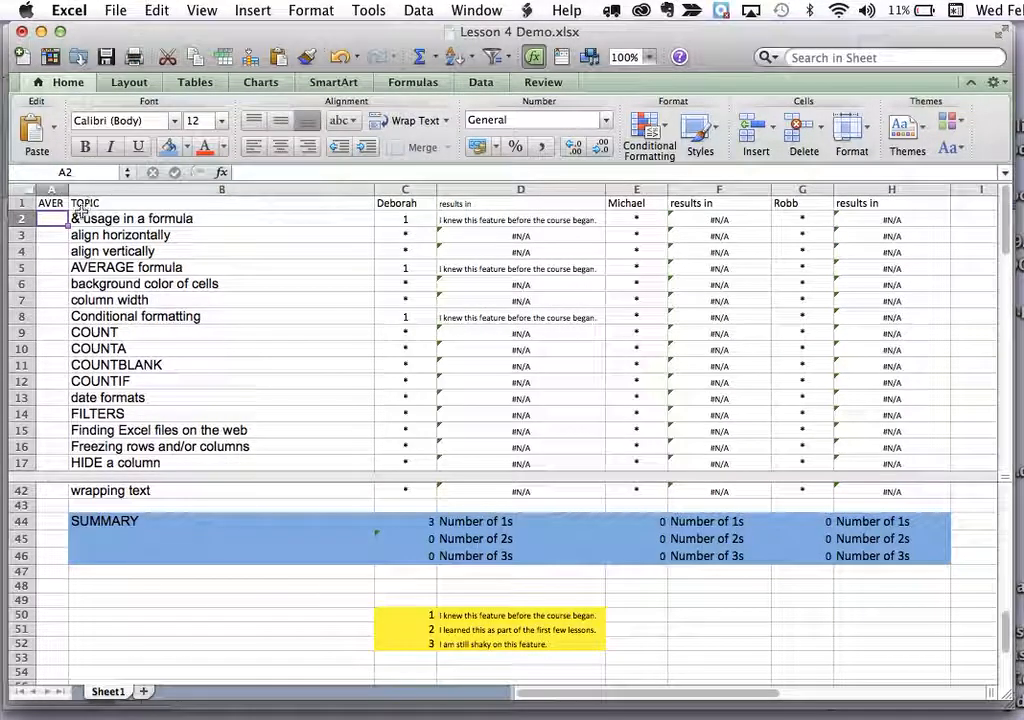
left_click(50, 252)
left_click(53, 218)
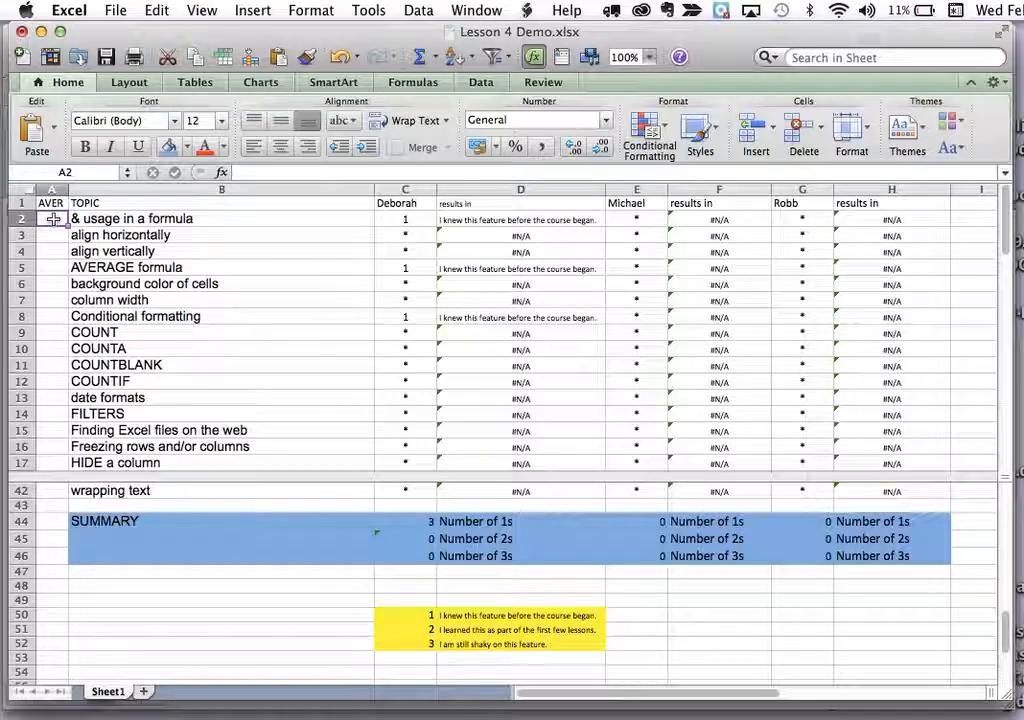
left_click(52, 190)
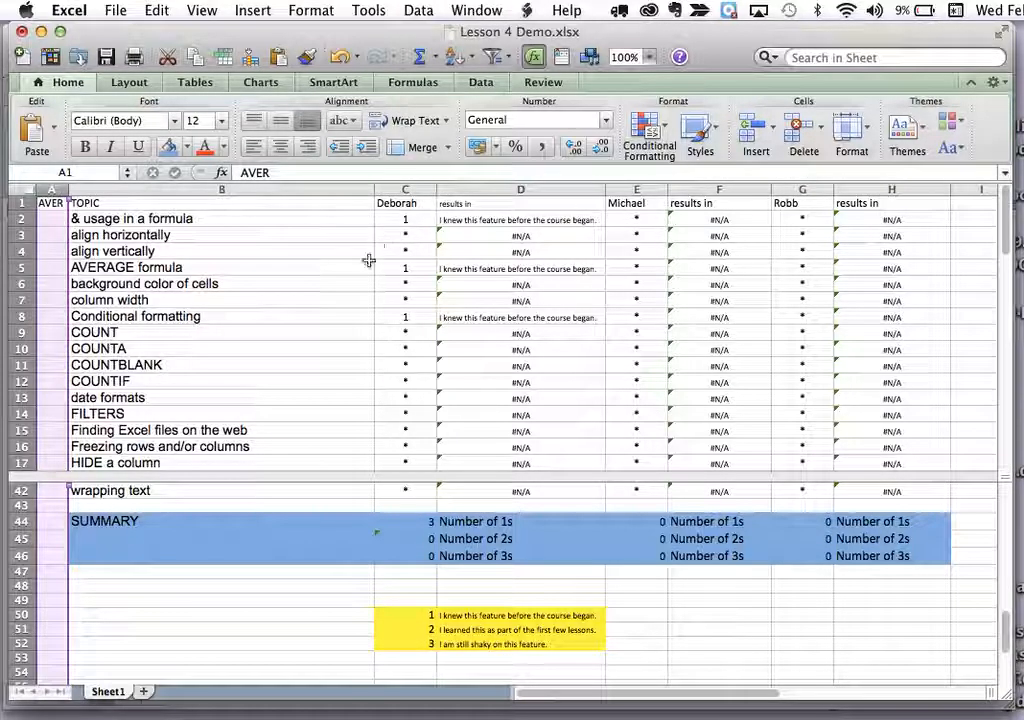
left_click(344, 300)
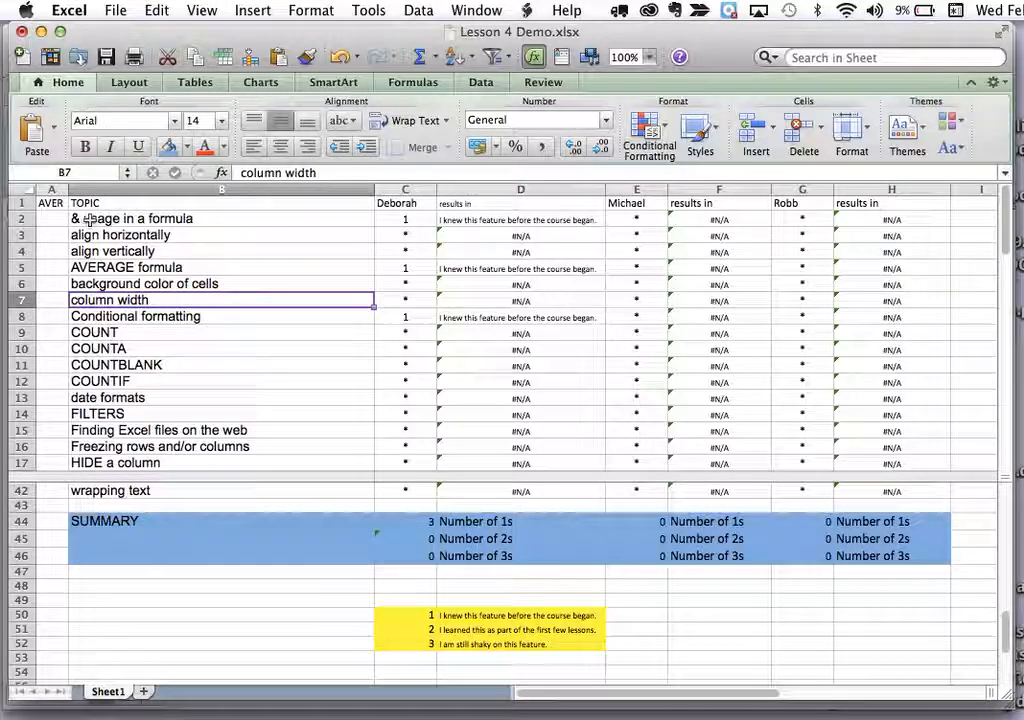
left_click(51, 189)
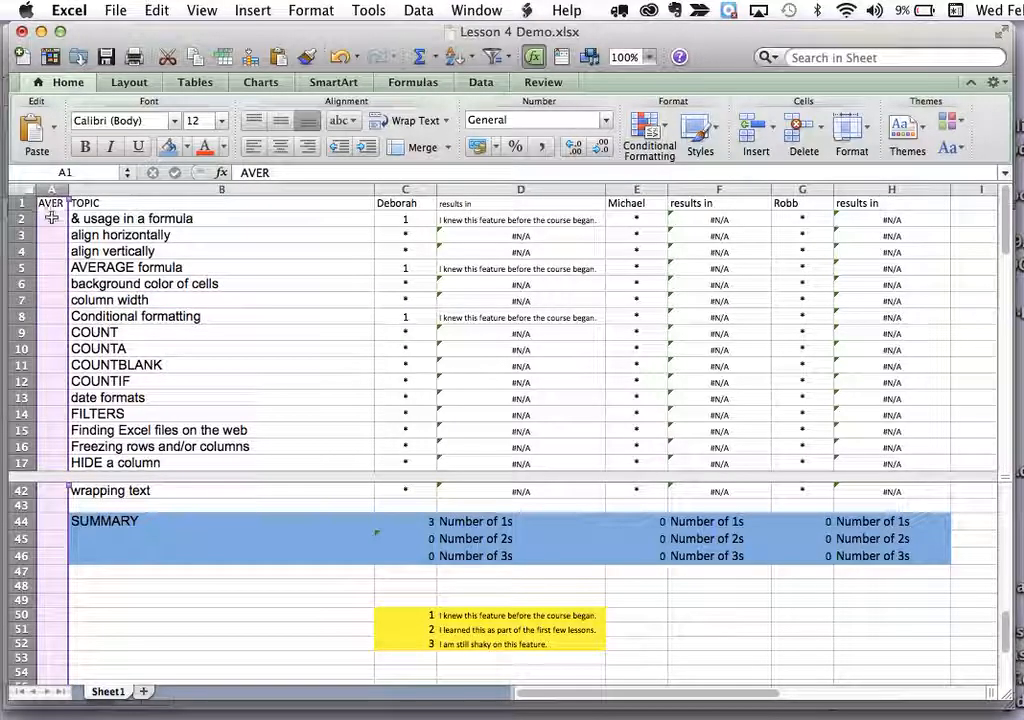
Average the three participants' ratings for the first topic in A2 with the formula =average(c2,e2,g2)
left_click(51, 217)
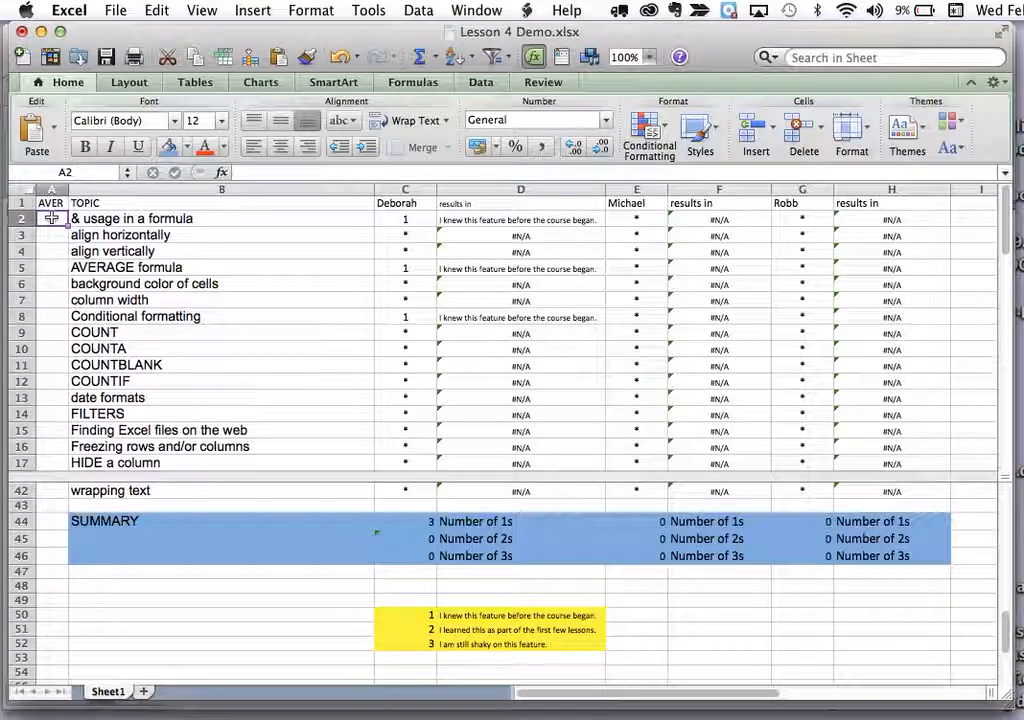
type("=av")
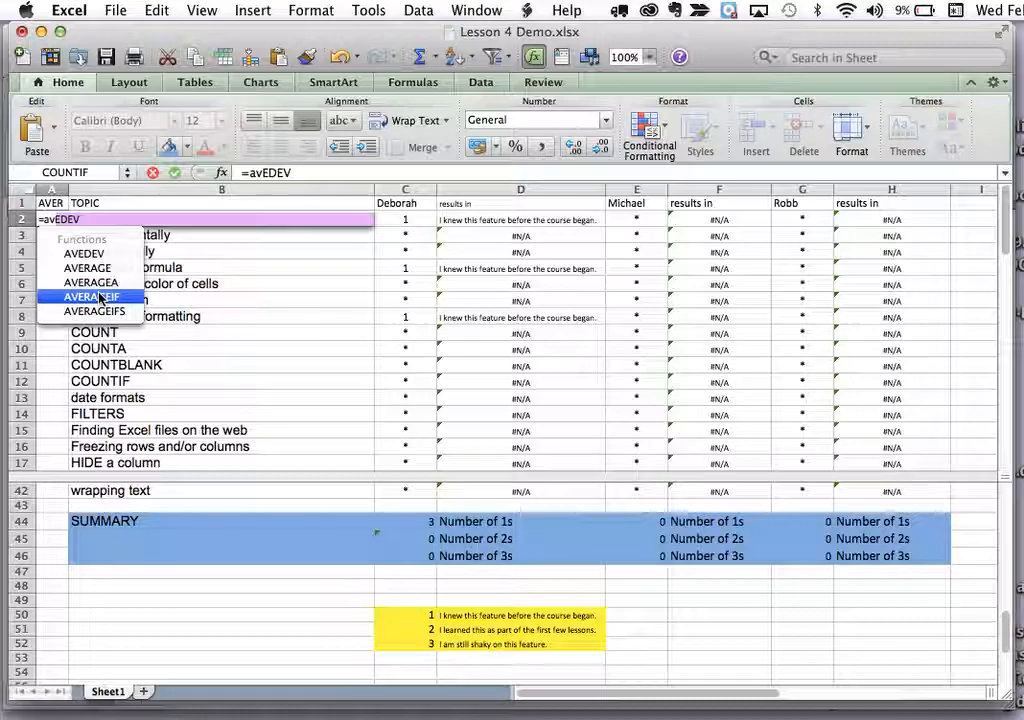
type("erage(")
left_click(100, 297)
type("c2,e2")
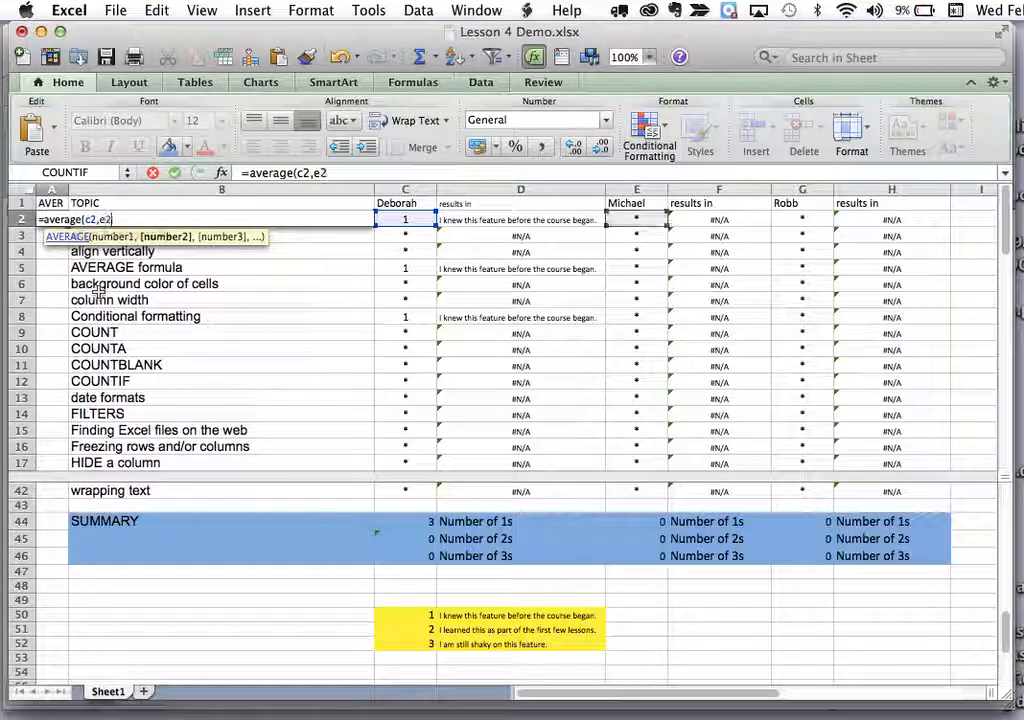
type(",g")
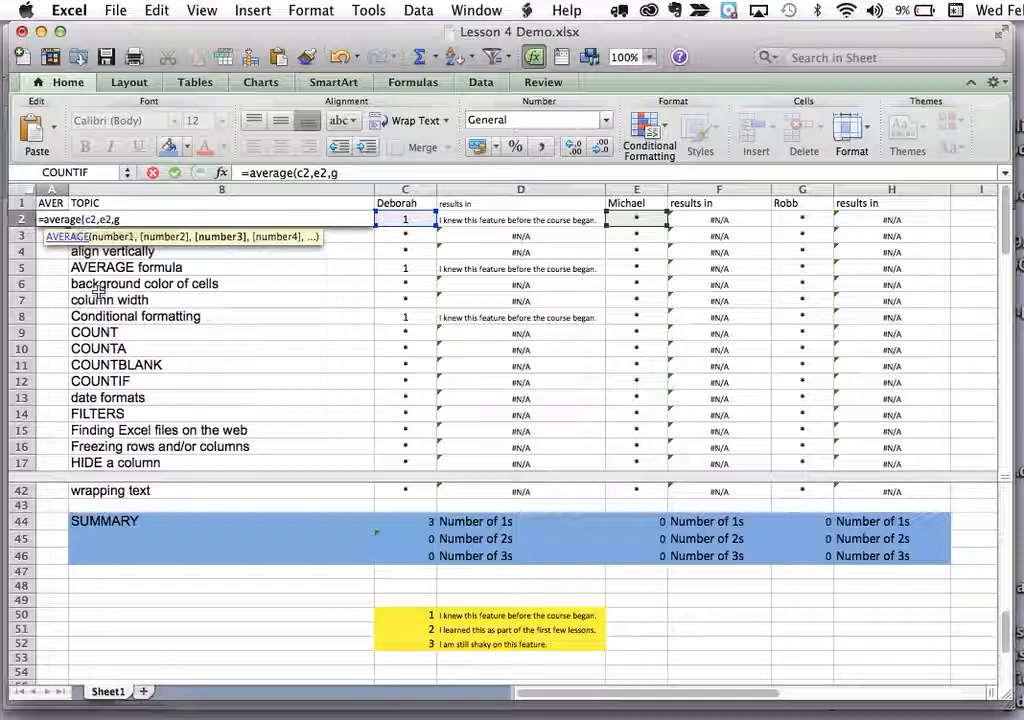
type("2)")
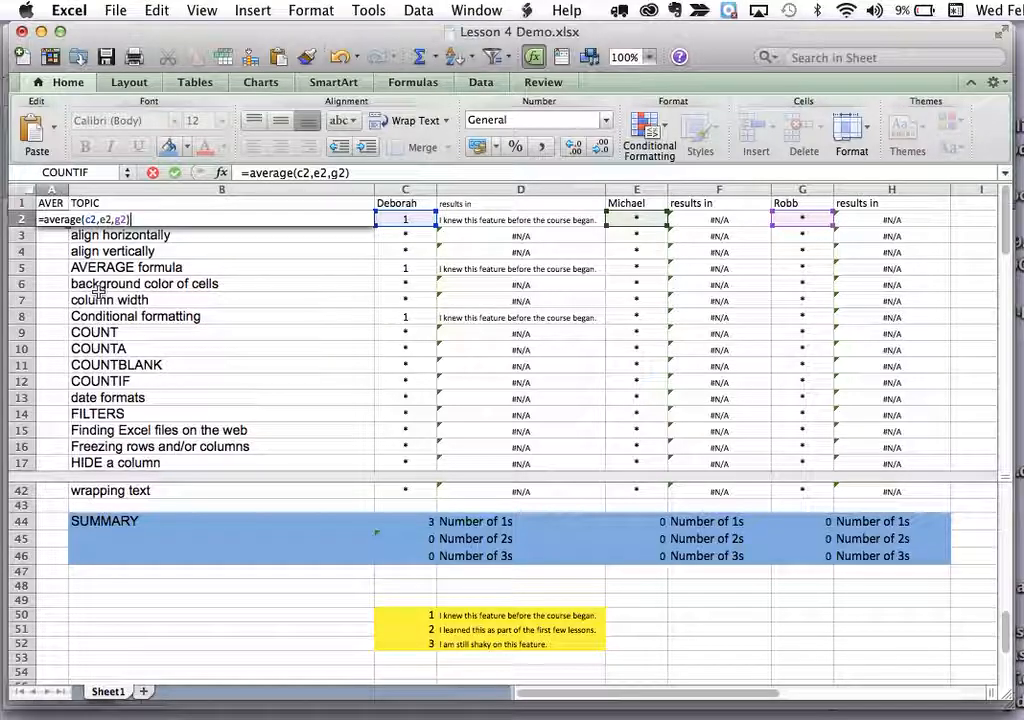
key("Return")
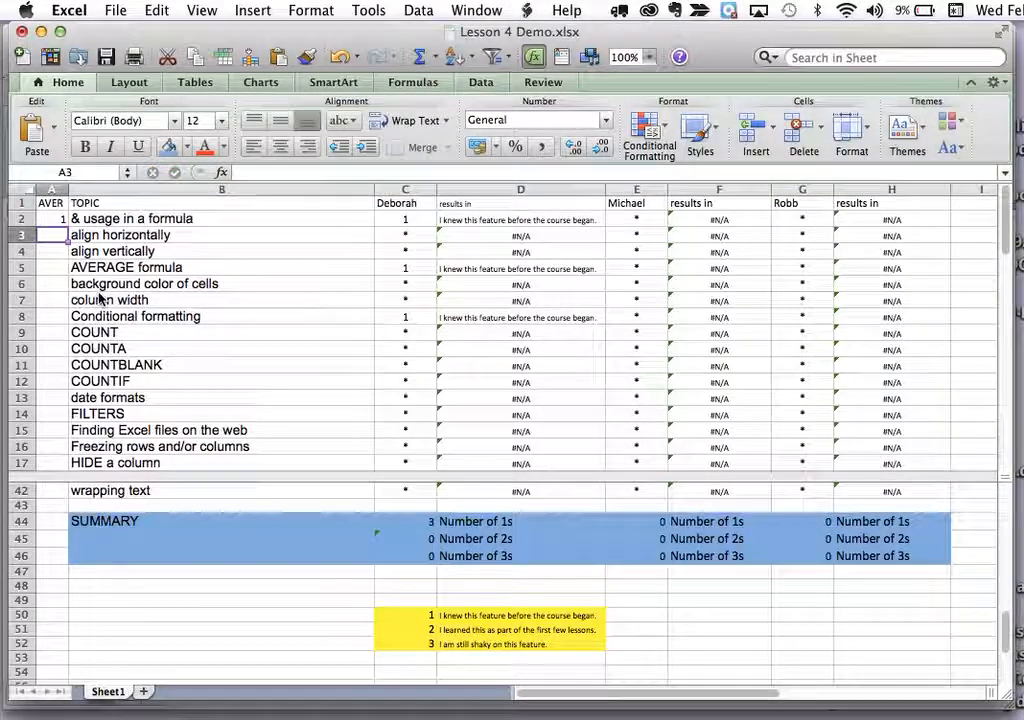
Fill the AVERAGE formula from A2 down through A42
left_click(59, 219)
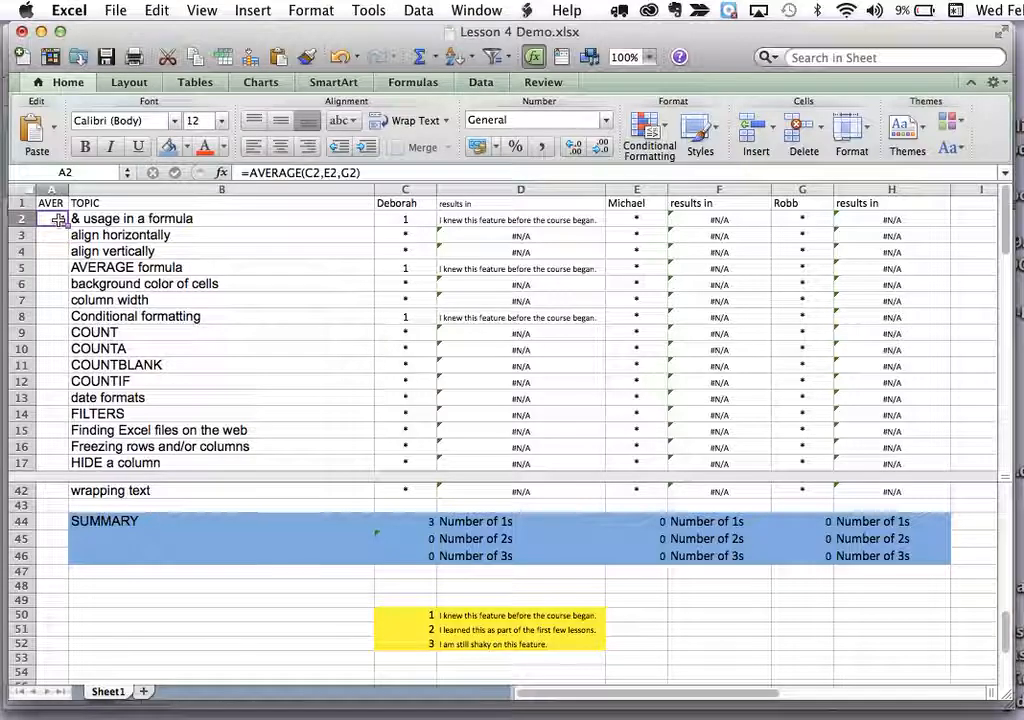
left_click(55, 494, "shift")
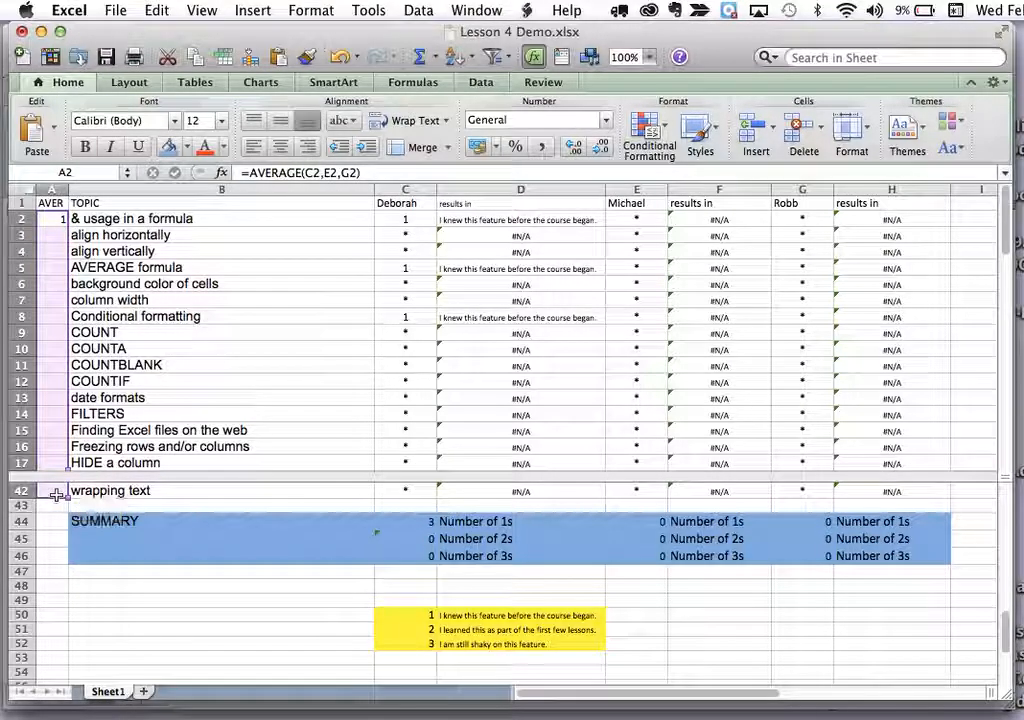
left_click(156, 10)
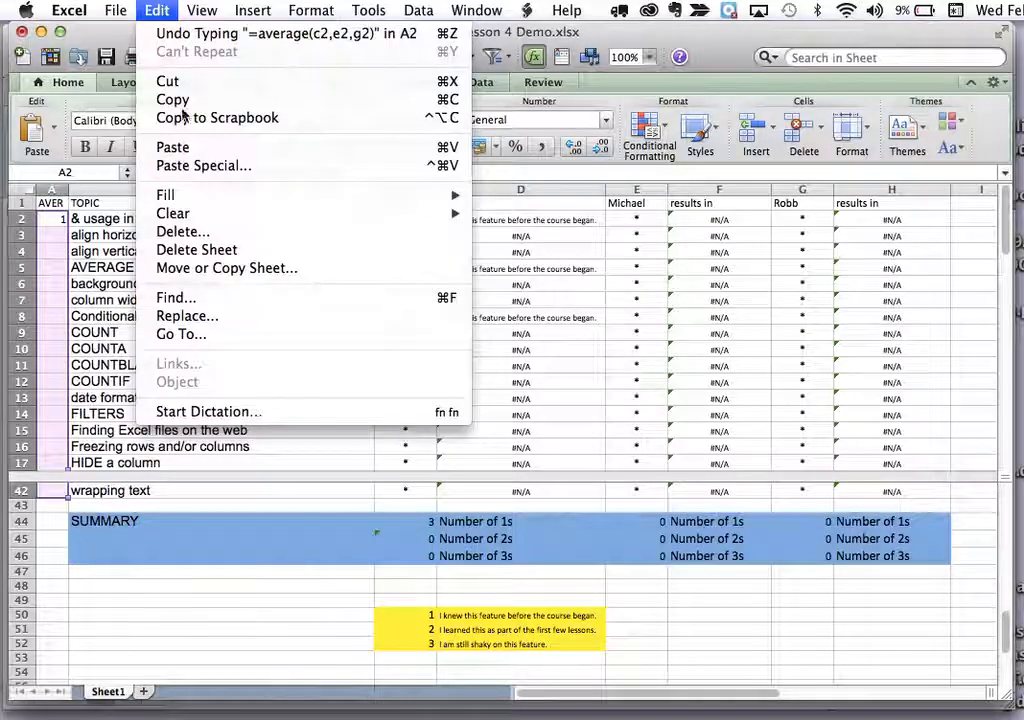
mouse_move(440, 198)
left_click(508, 196)
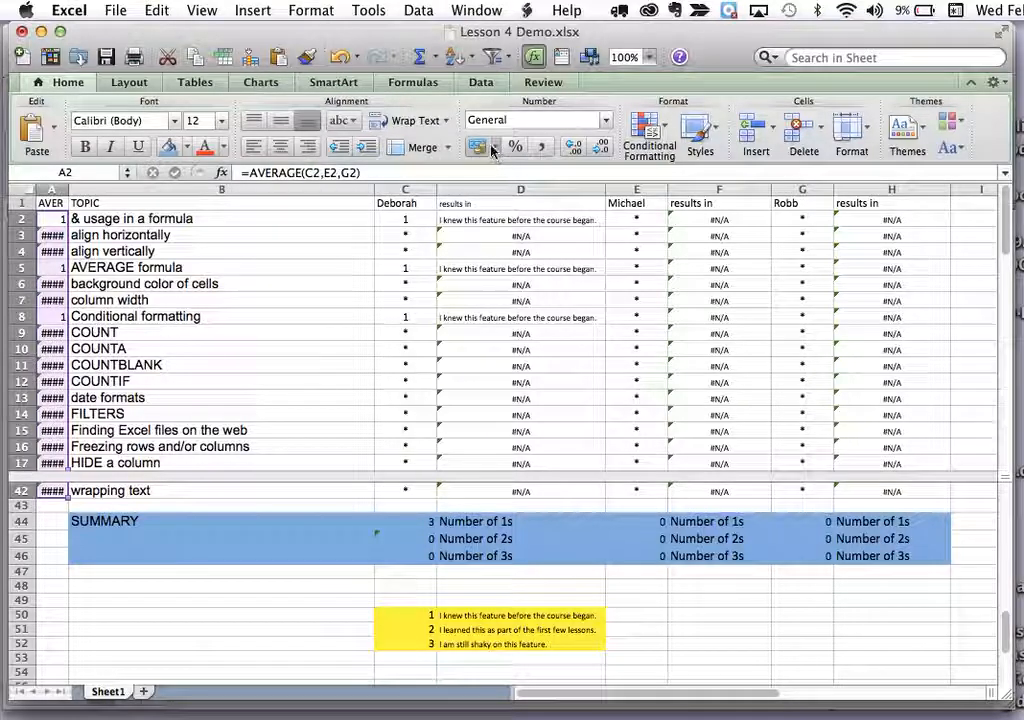
Center the averages in A2:A42 and widen column A enough for its contents to show in full
left_click(280, 147)
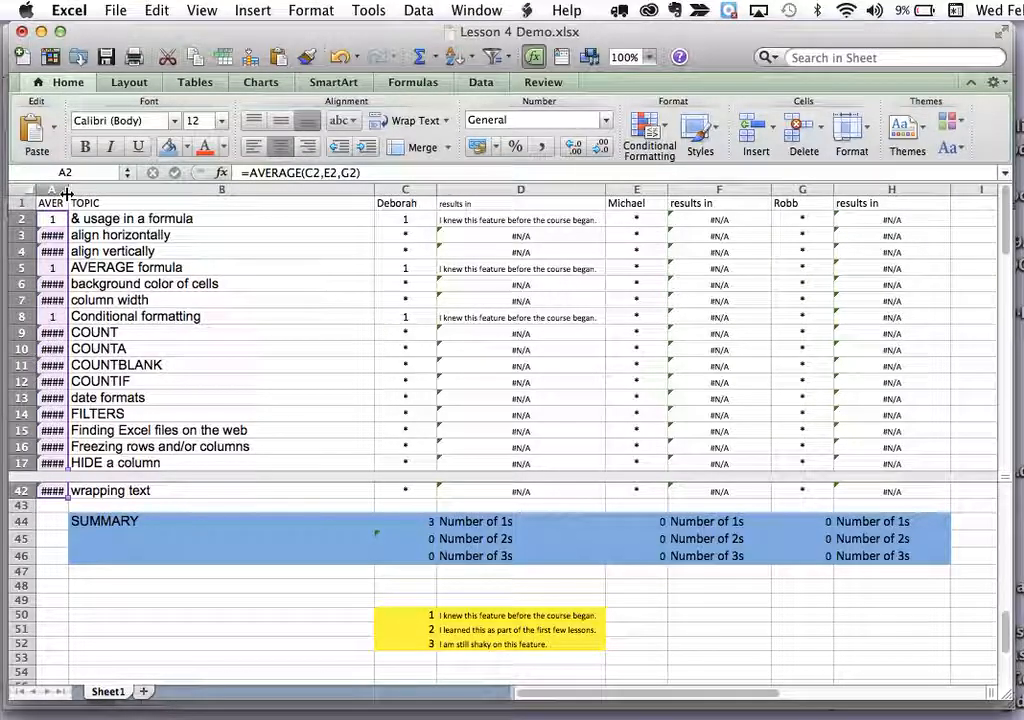
left_click_drag(67, 192, 102, 192)
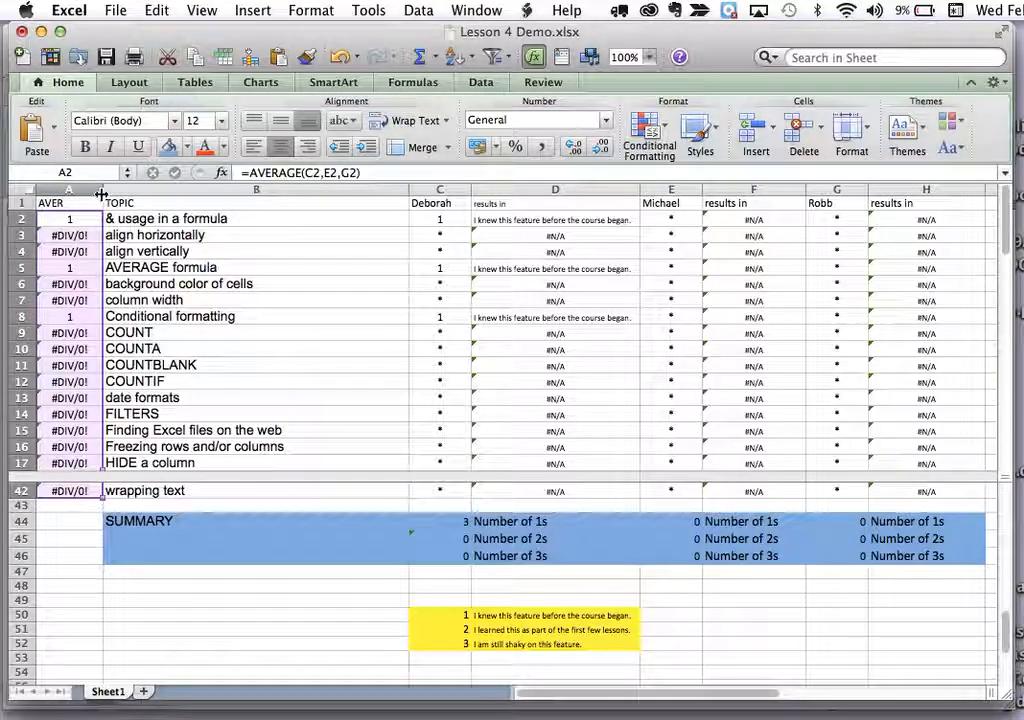
left_click_drag(101, 190, 91, 191)
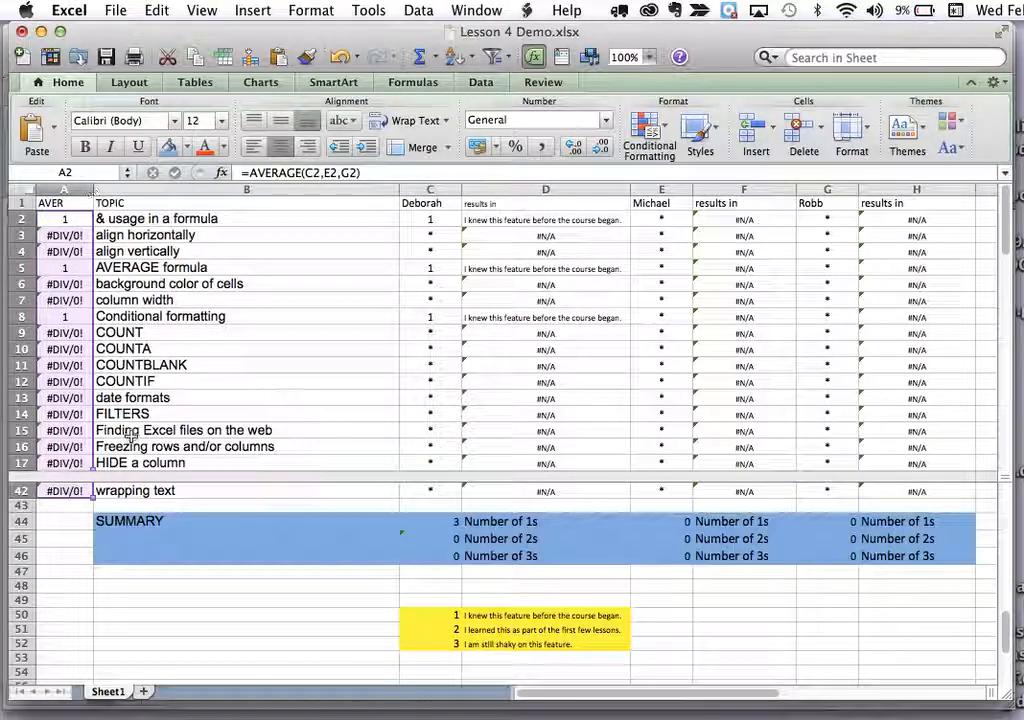
left_click(194, 655)
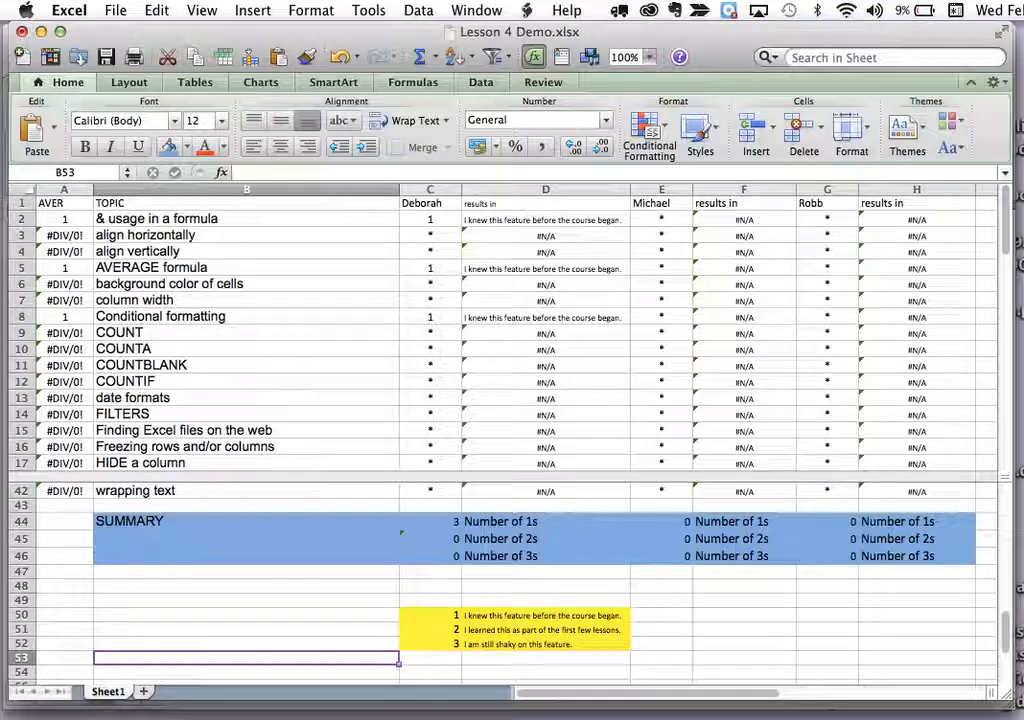
Switch to Preview with the title screenshot image
key("super+Tab")
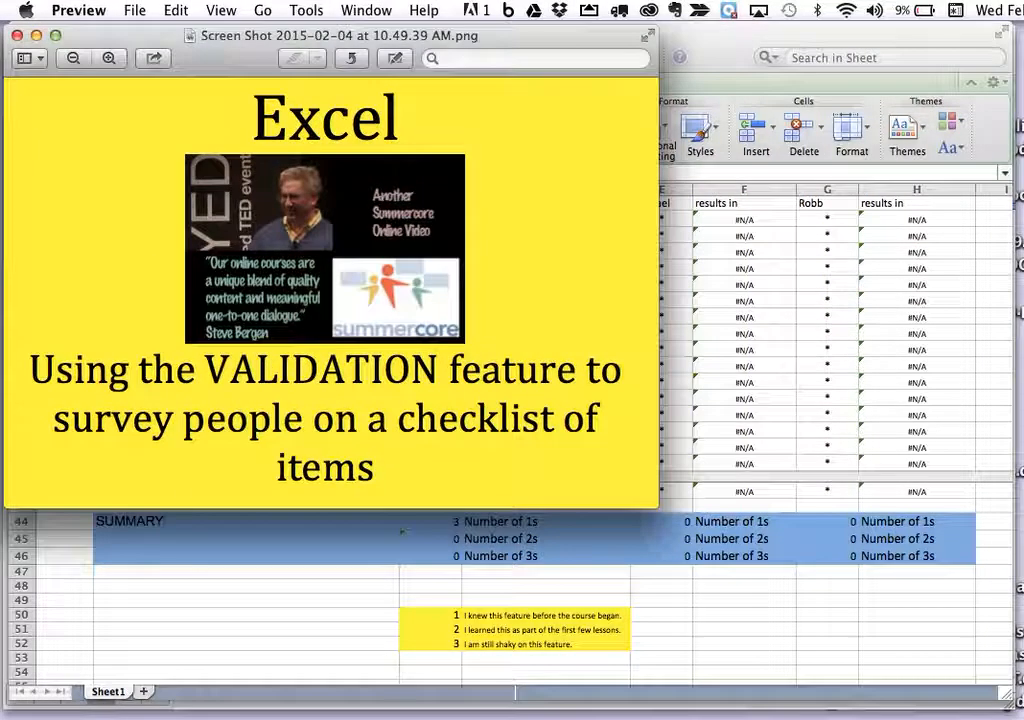